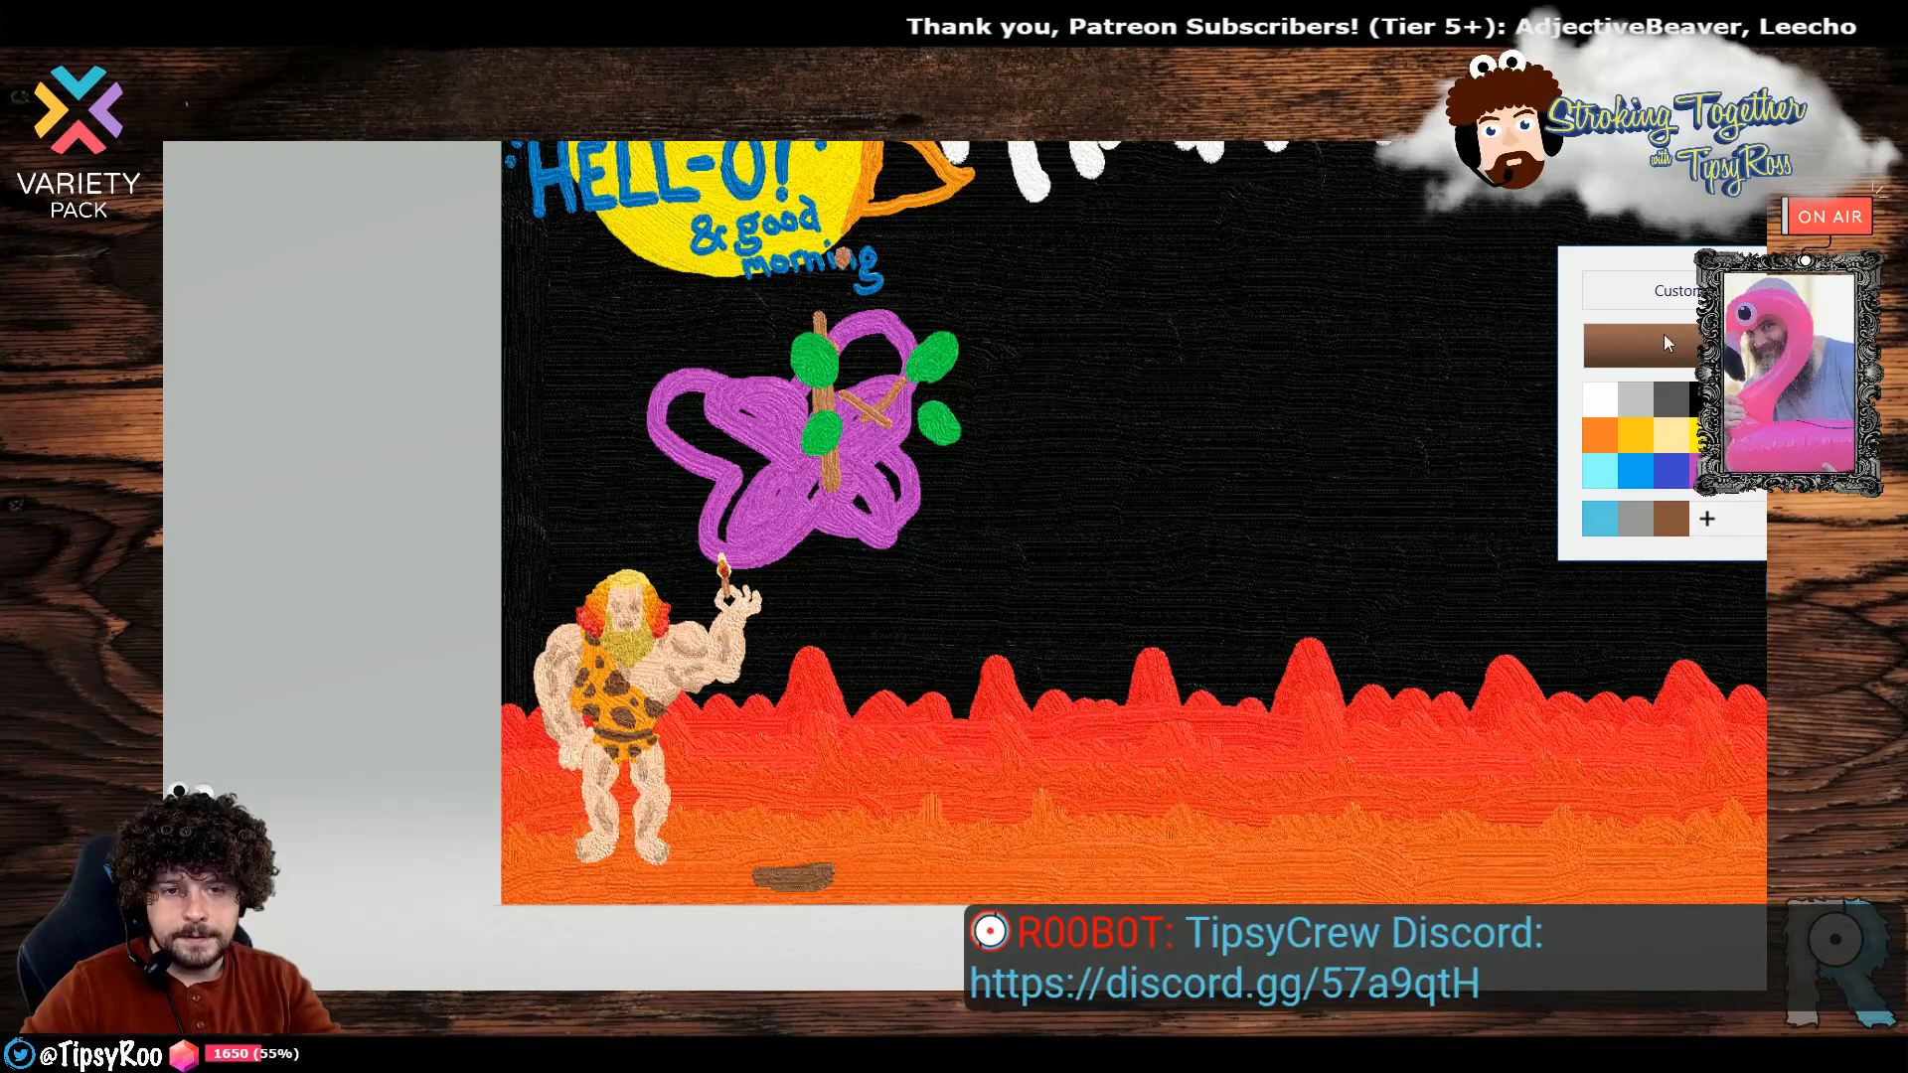
Mix a darker brown, repaint the existing foot on the orange ground and add a second foot beside it.
left_click(1668, 340)
left_click_drag(887, 480, 923, 542)
left_click(892, 756)
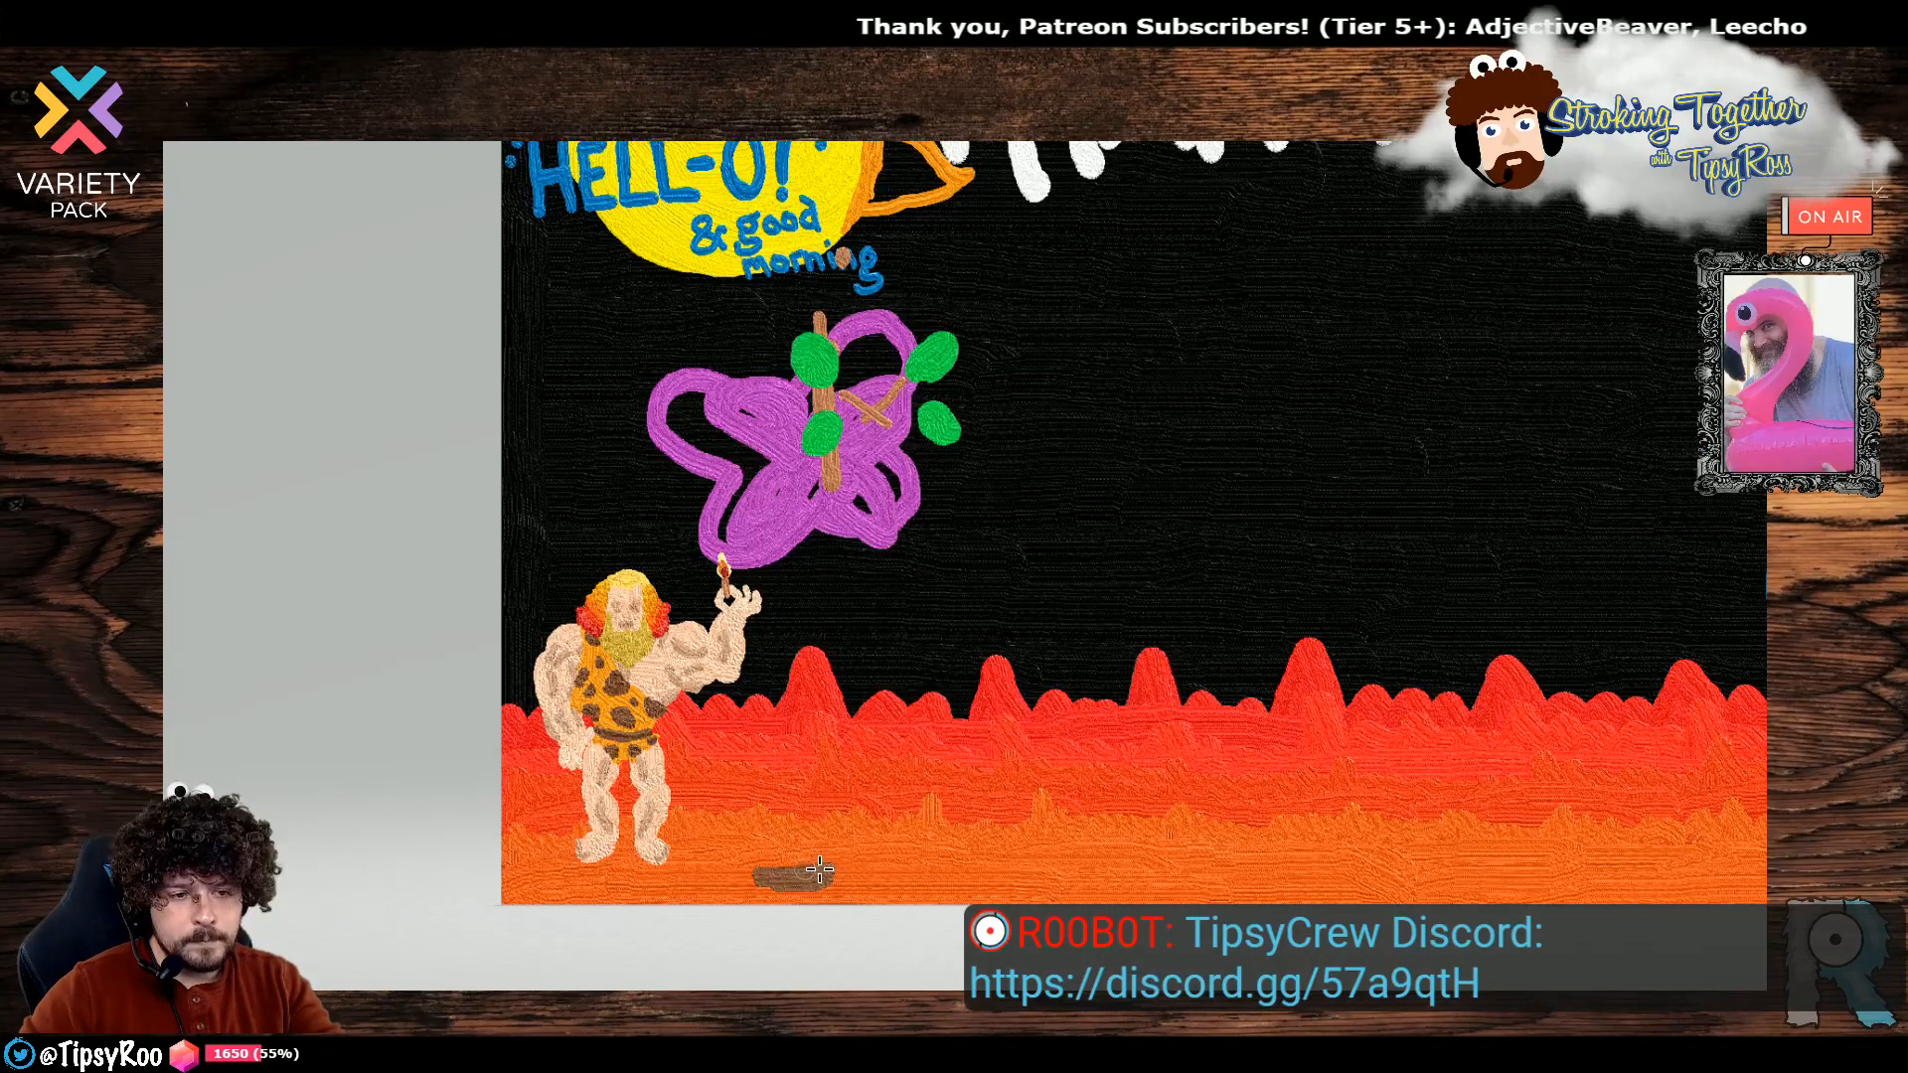
mouse_move(819, 870)
left_mouse_down()
mouse_move(755, 880)
mouse_move(952, 873)
mouse_move(855, 874)
mouse_move(897, 874)
left_mouse_up()
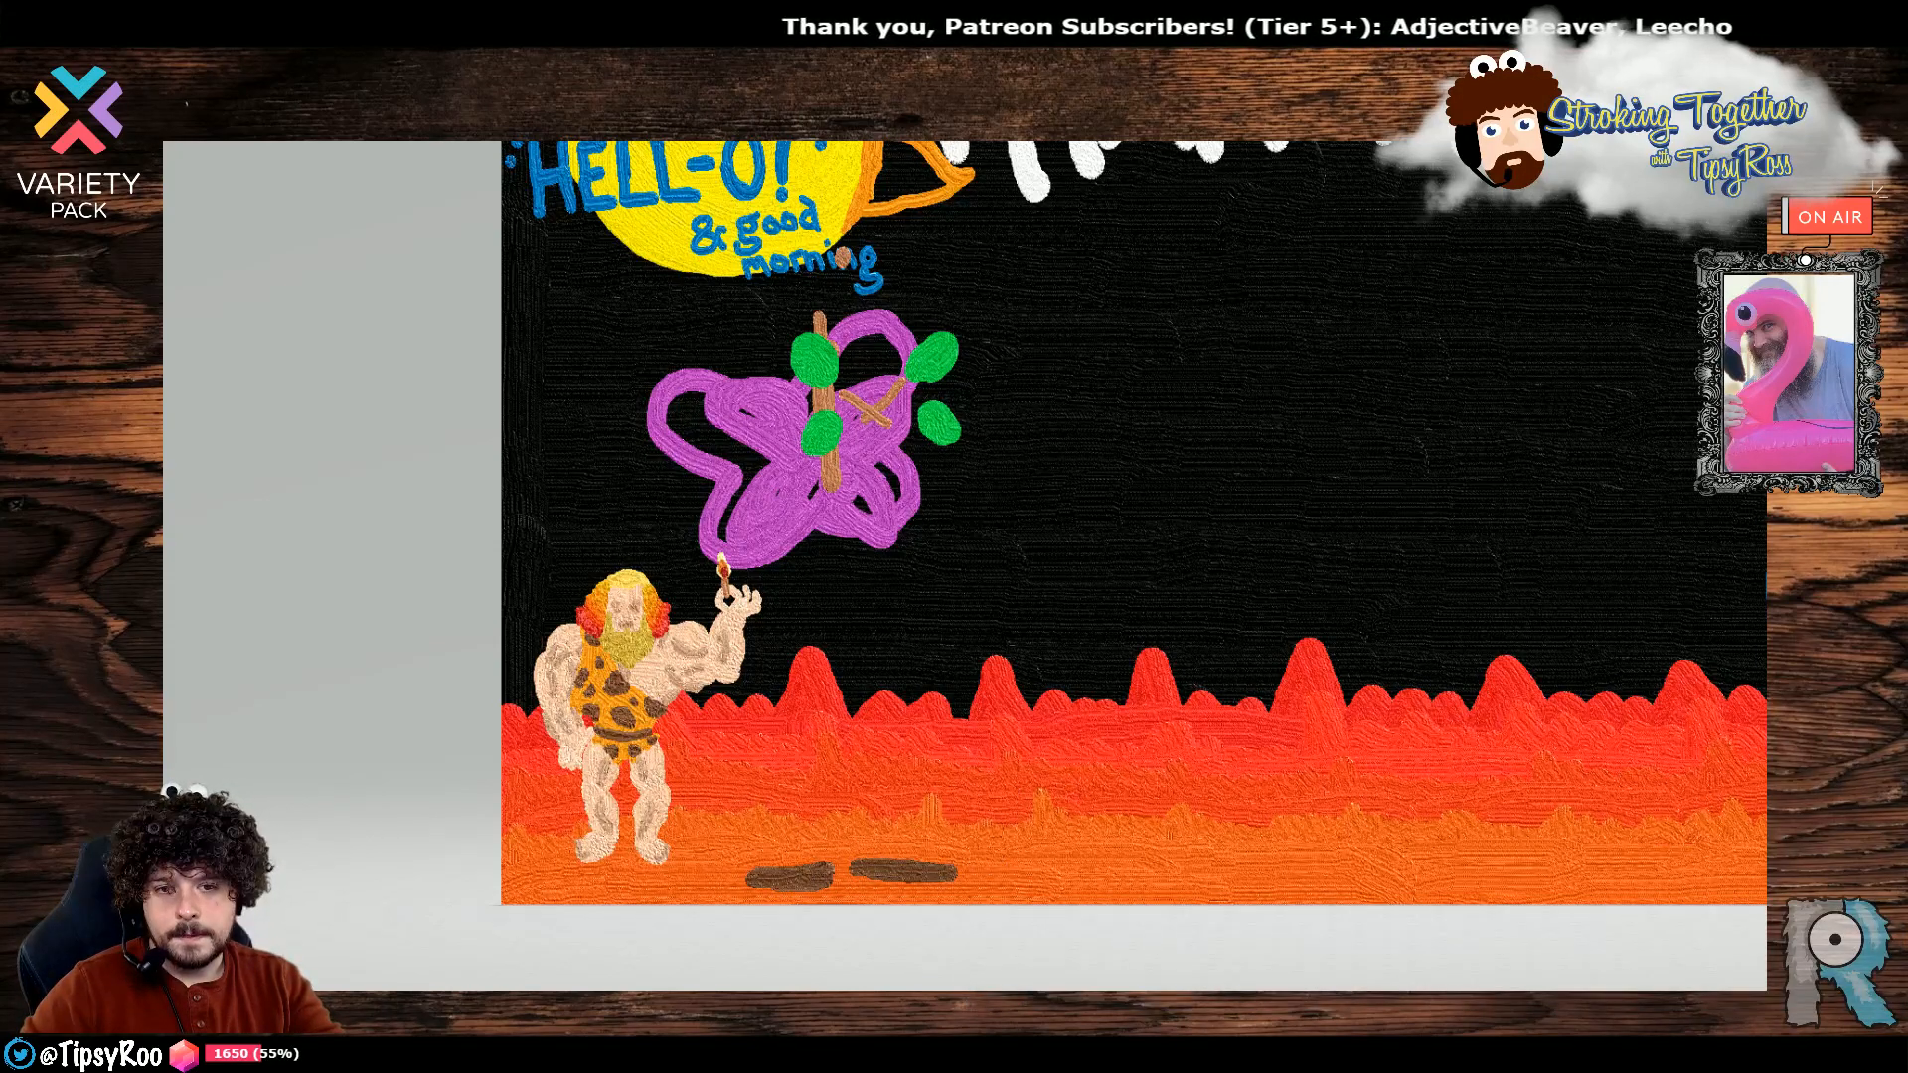
Mix a slightly lighter brown and paint the beaver's round body, head and raised arms above the feet.
mouse_move(1649, 368)
left_click(1626, 412)
left_click(922, 521)
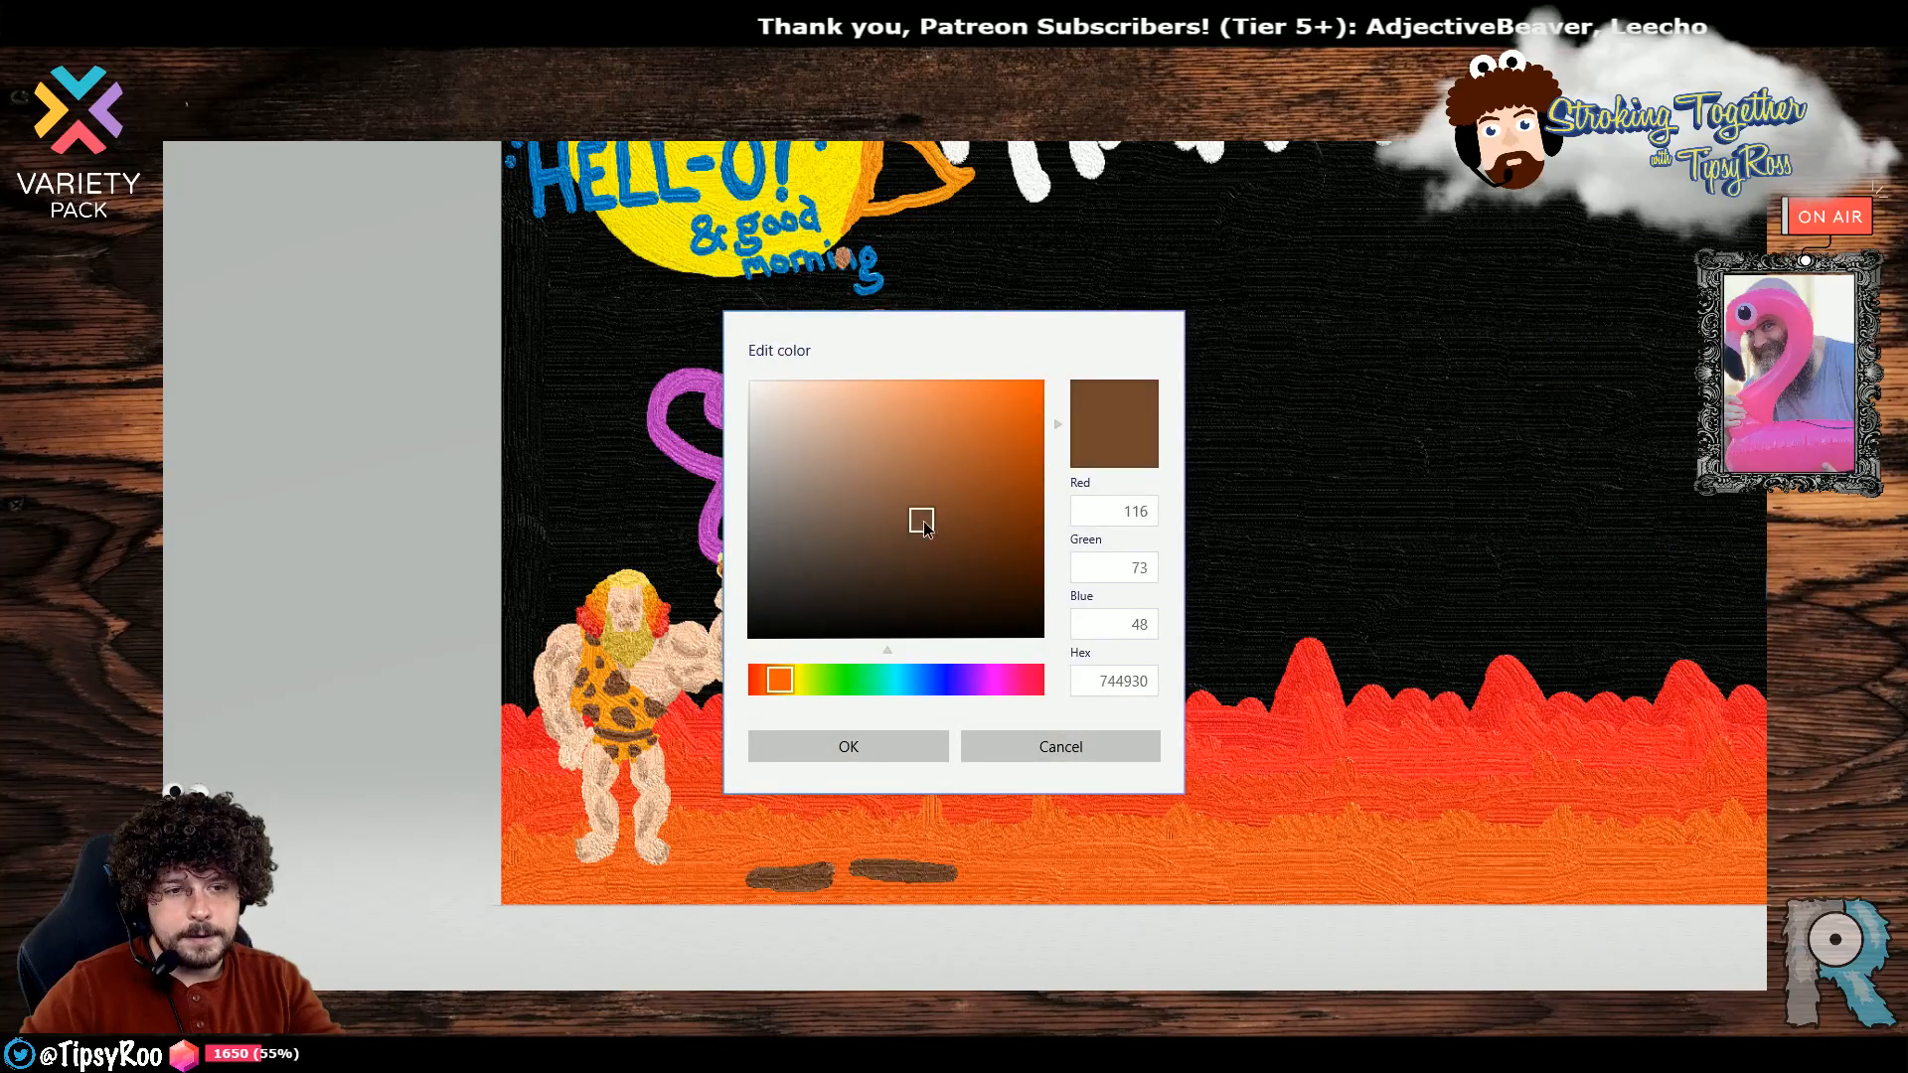
left_click_drag(923, 524, 927, 507)
left_click(863, 743)
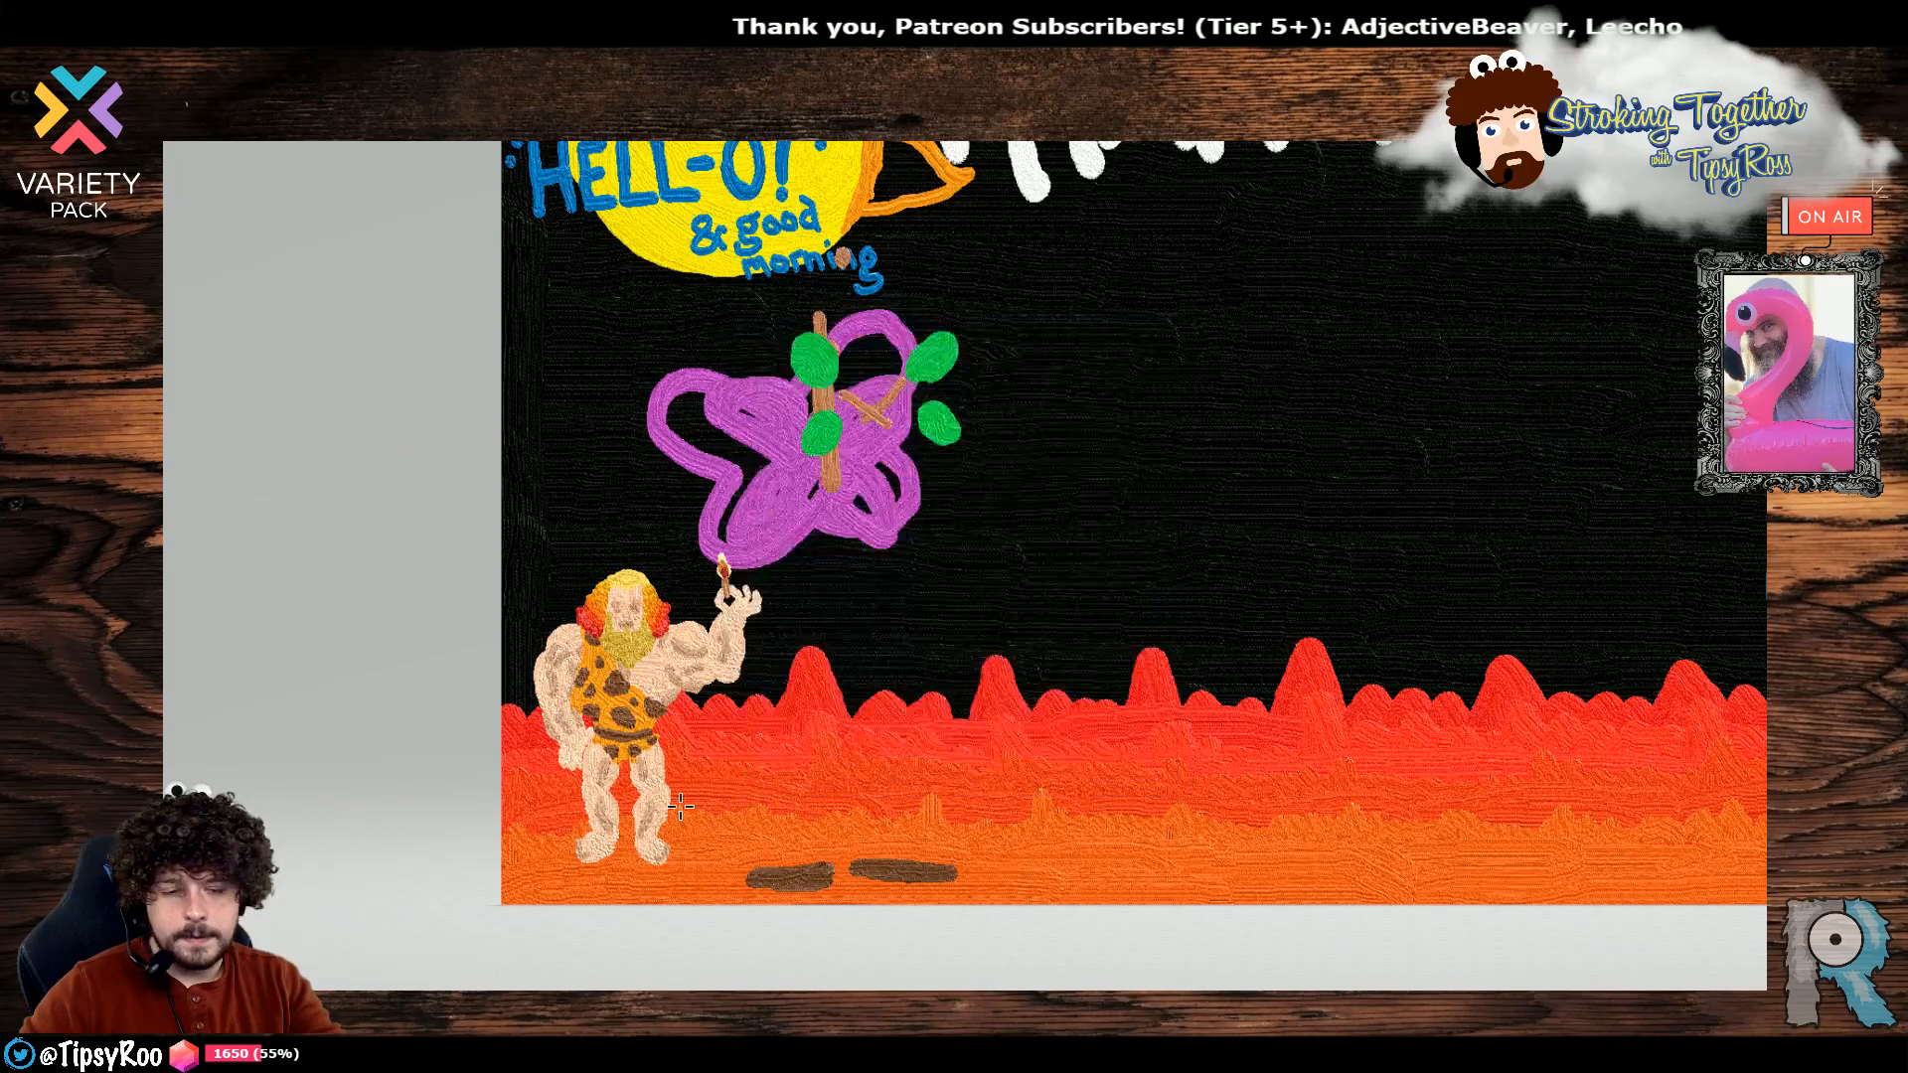
mouse_move(748, 788)
left_mouse_down()
mouse_move(791, 847)
mouse_move(887, 854)
mouse_move(941, 808)
mouse_move(942, 767)
mouse_move(909, 855)
mouse_move(944, 692)
mouse_move(929, 674)
mouse_move(899, 736)
mouse_move(864, 661)
mouse_move(810, 668)
mouse_move(831, 667)
mouse_move(796, 702)
mouse_move(804, 669)
mouse_move(758, 707)
mouse_move(727, 693)
mouse_move(716, 724)
mouse_move(715, 702)
mouse_move(765, 715)
mouse_move(709, 701)
mouse_move(750, 766)
mouse_move(746, 741)
mouse_move(780, 738)
mouse_move(833, 671)
mouse_move(815, 716)
mouse_move(894, 726)
mouse_move(940, 710)
mouse_move(934, 696)
mouse_move(884, 839)
mouse_move(805, 850)
mouse_move(760, 814)
mouse_move(761, 745)
mouse_move(855, 740)
mouse_move(775, 725)
mouse_move(810, 785)
mouse_move(778, 811)
mouse_move(869, 835)
mouse_move(895, 800)
mouse_move(855, 730)
mouse_move(894, 766)
mouse_move(855, 835)
mouse_move(939, 761)
mouse_move(766, 747)
left_mouse_up()
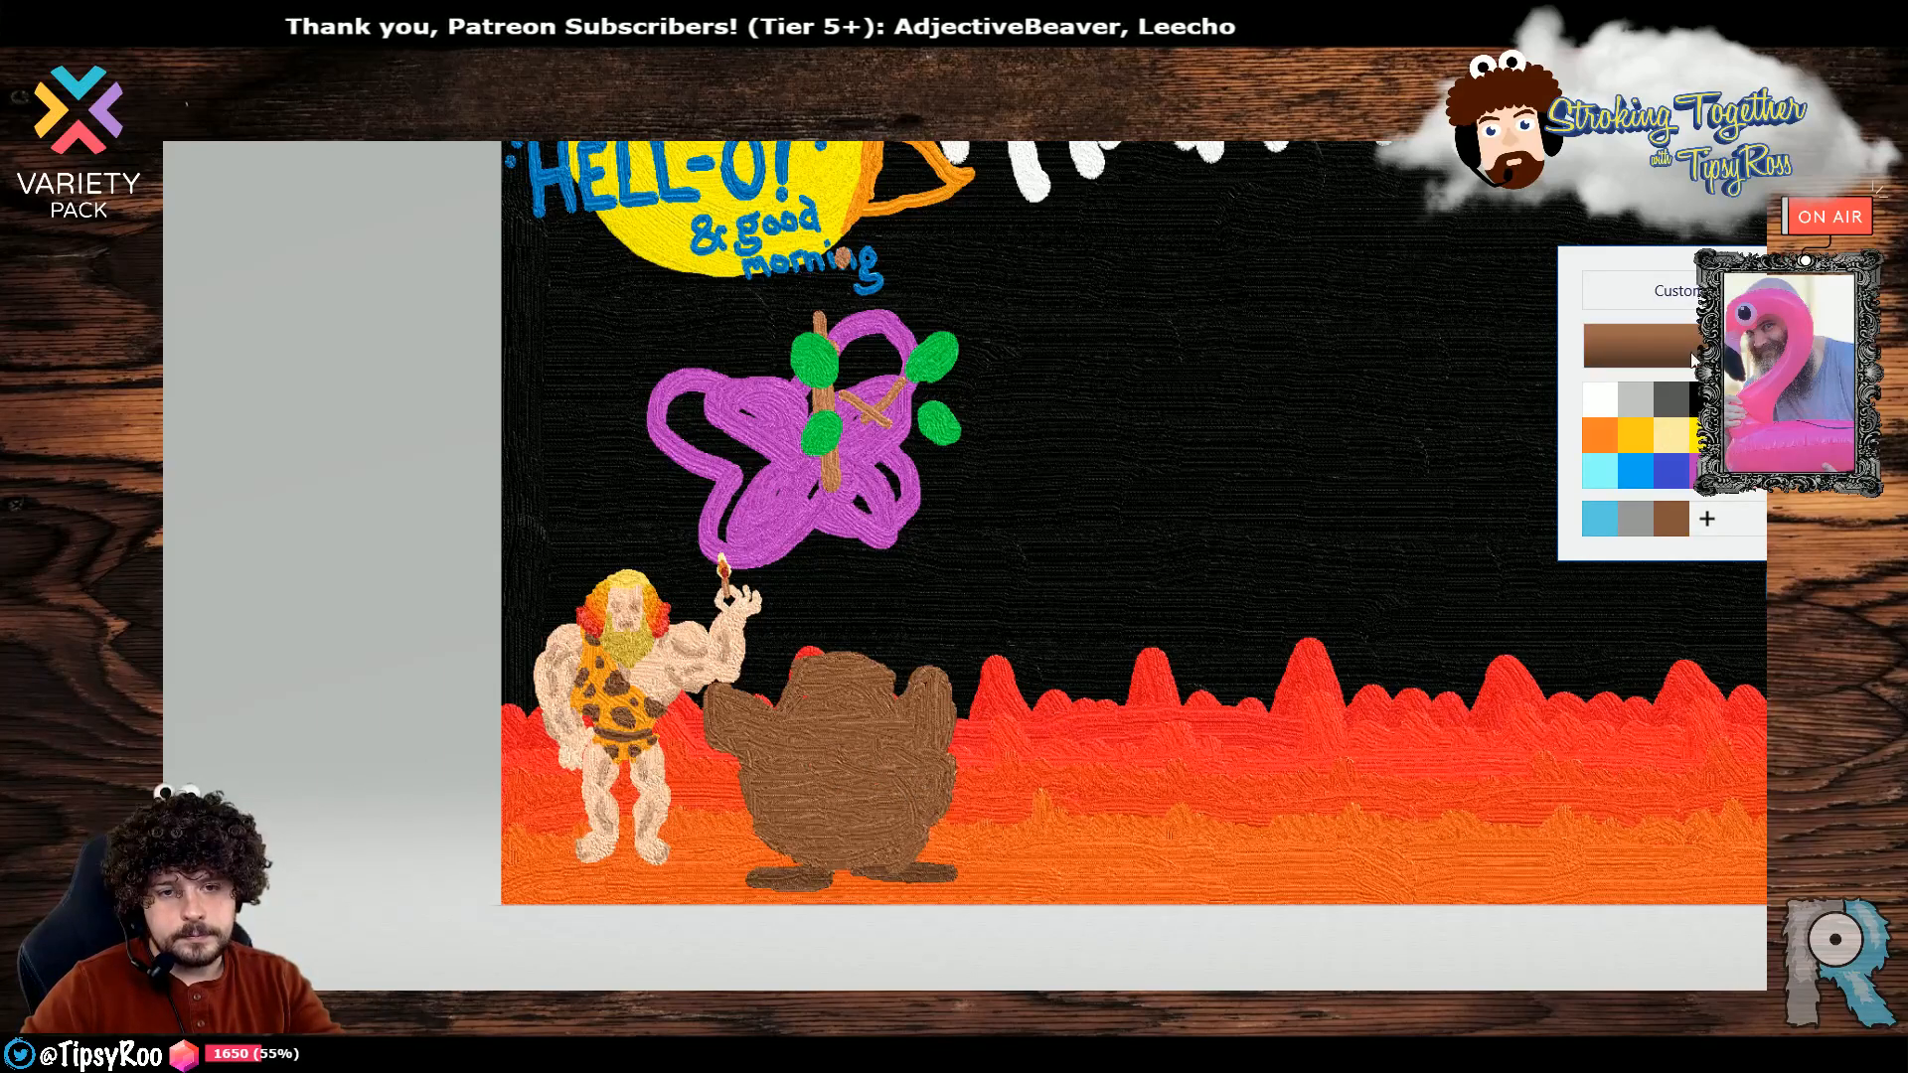
Set the paint to dark brown 6e442c, thin the brush, and outline the beaver's head, arms and body.
left_click(1690, 352)
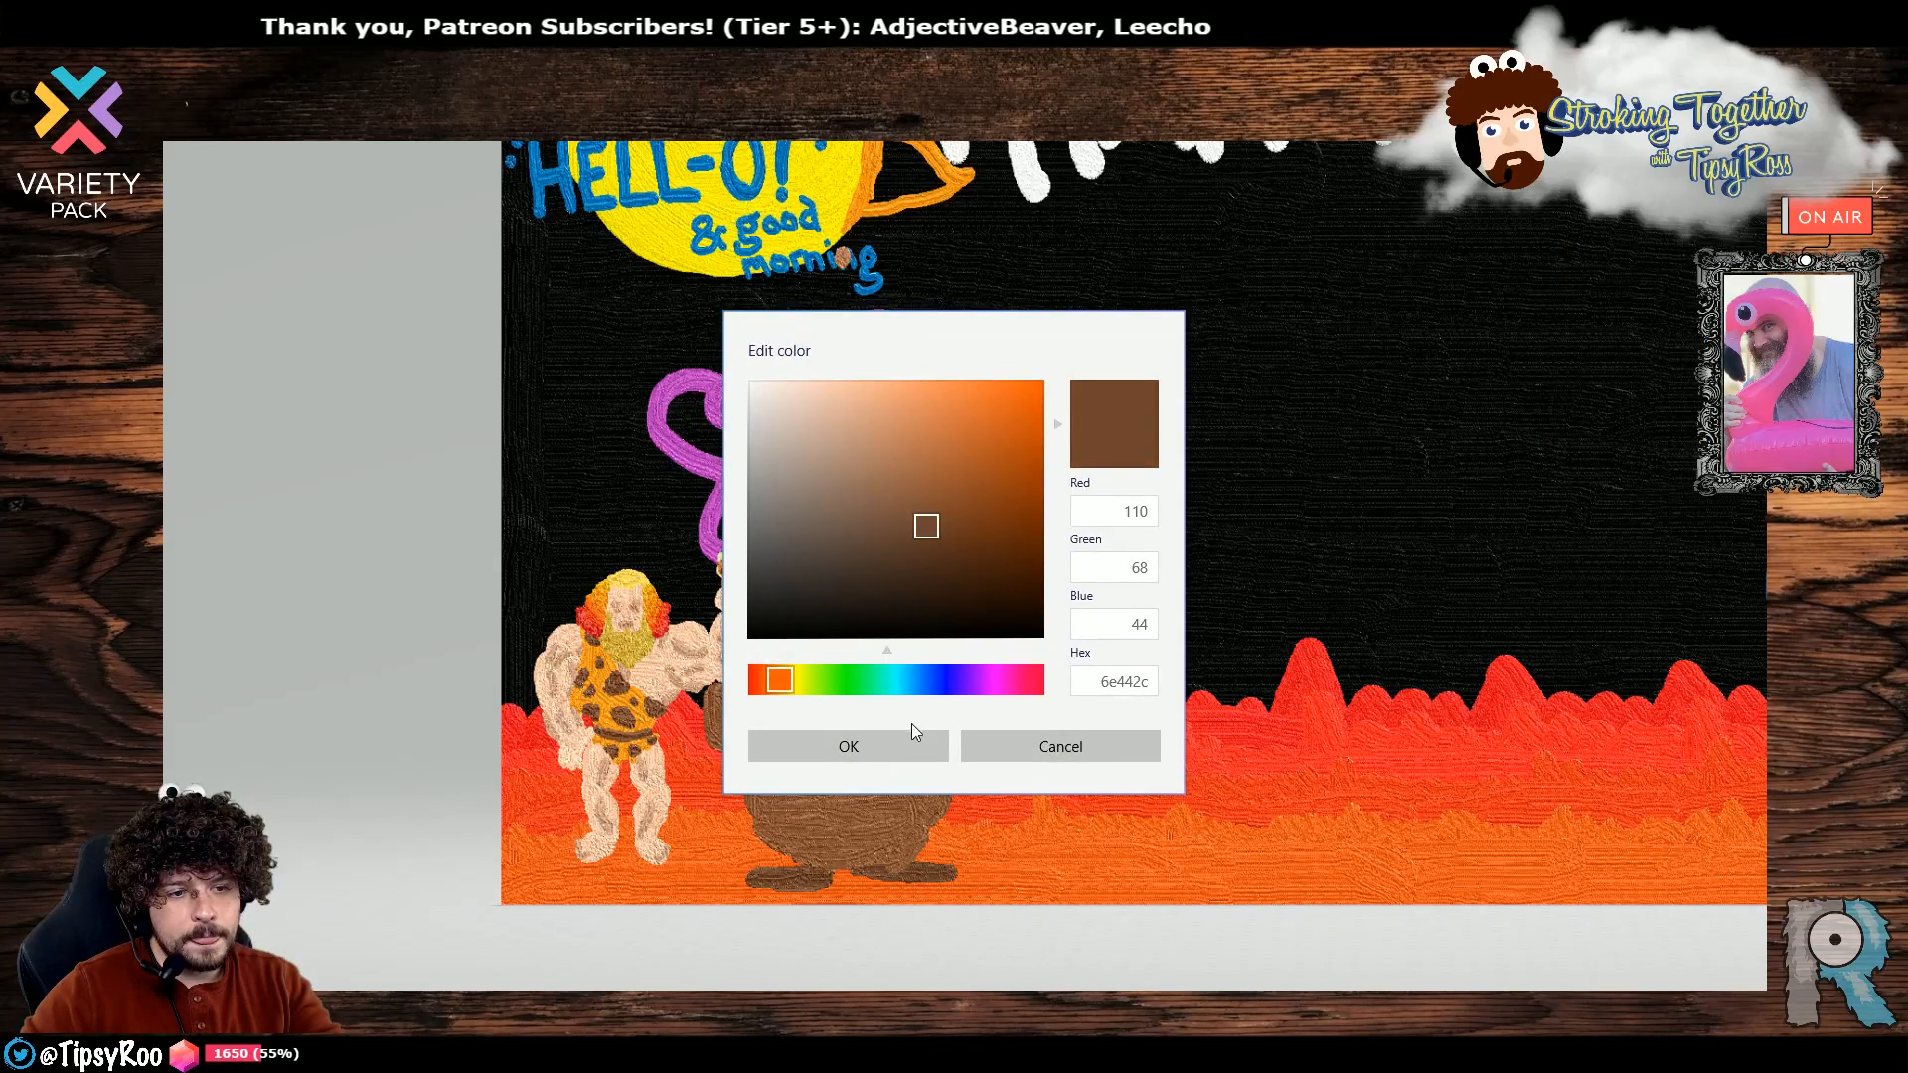
left_click(899, 745)
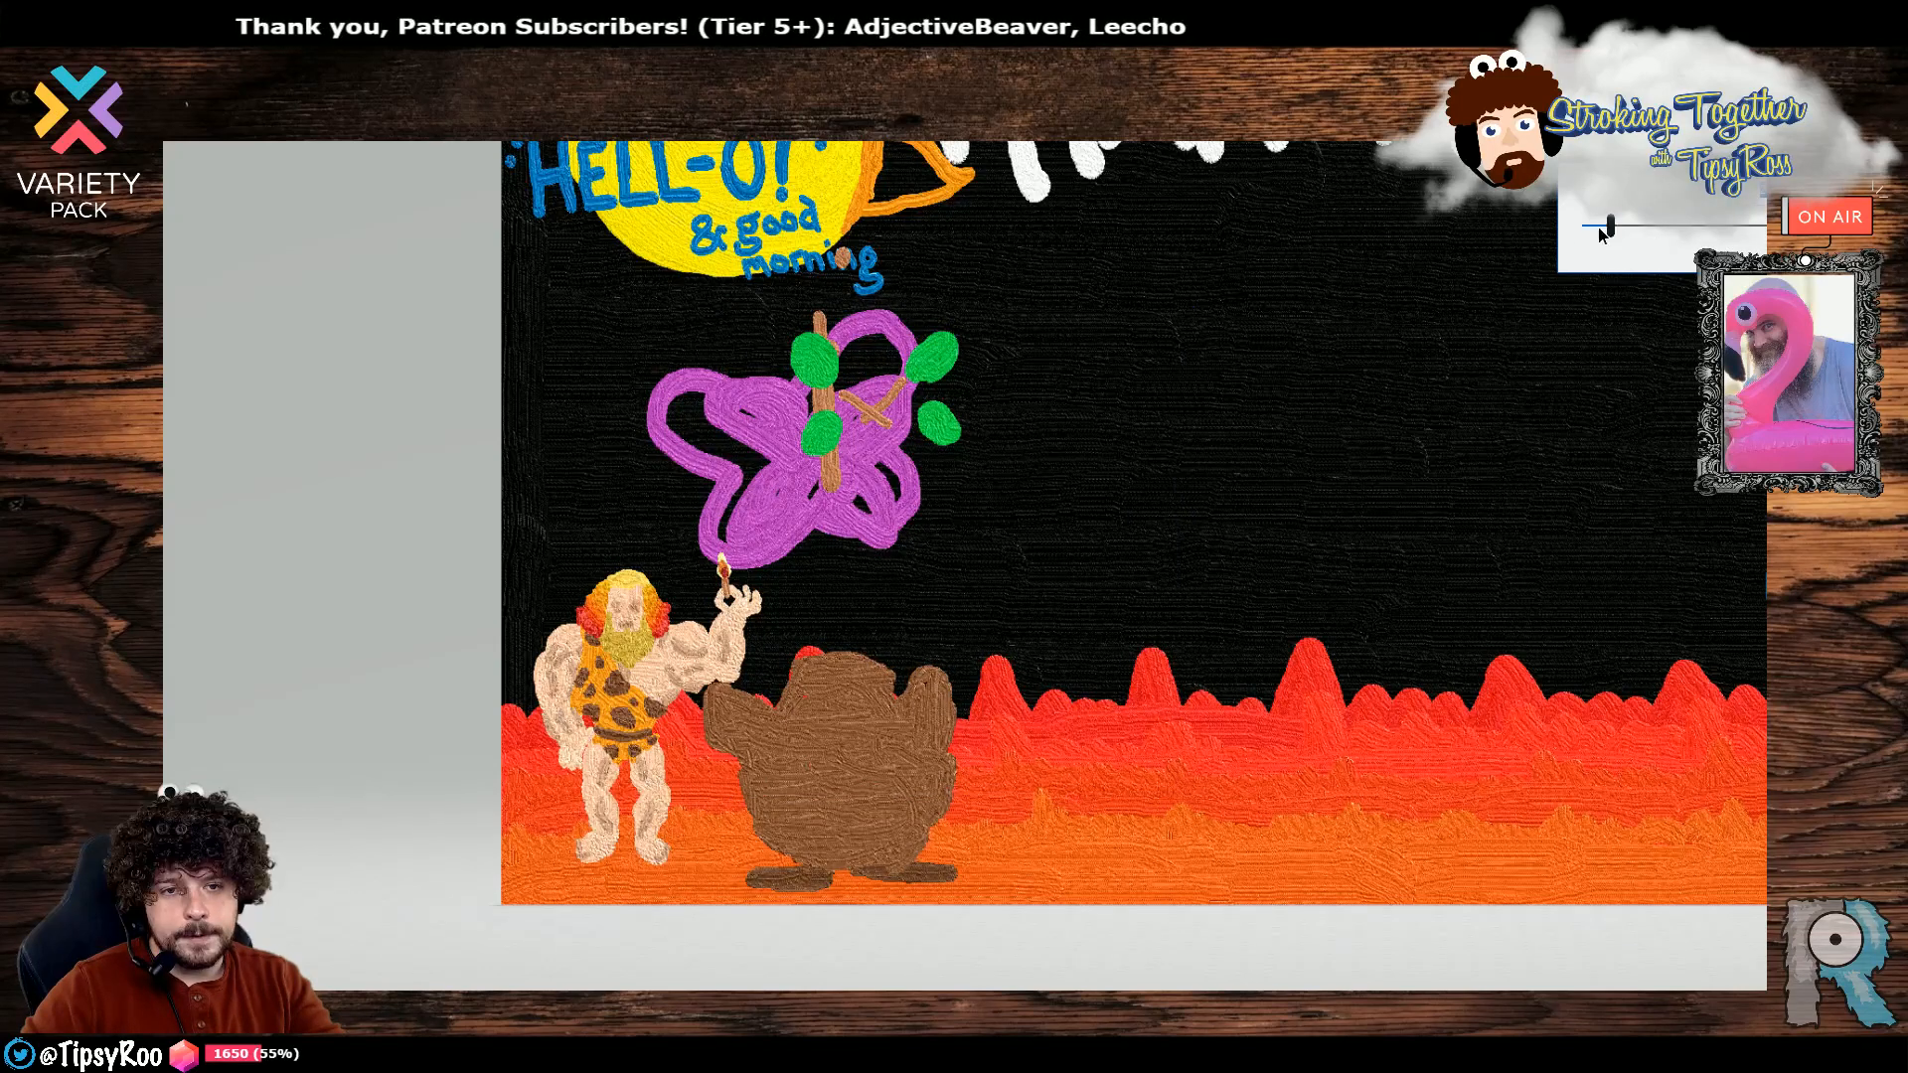
left_click_drag(1599, 229, 1586, 227)
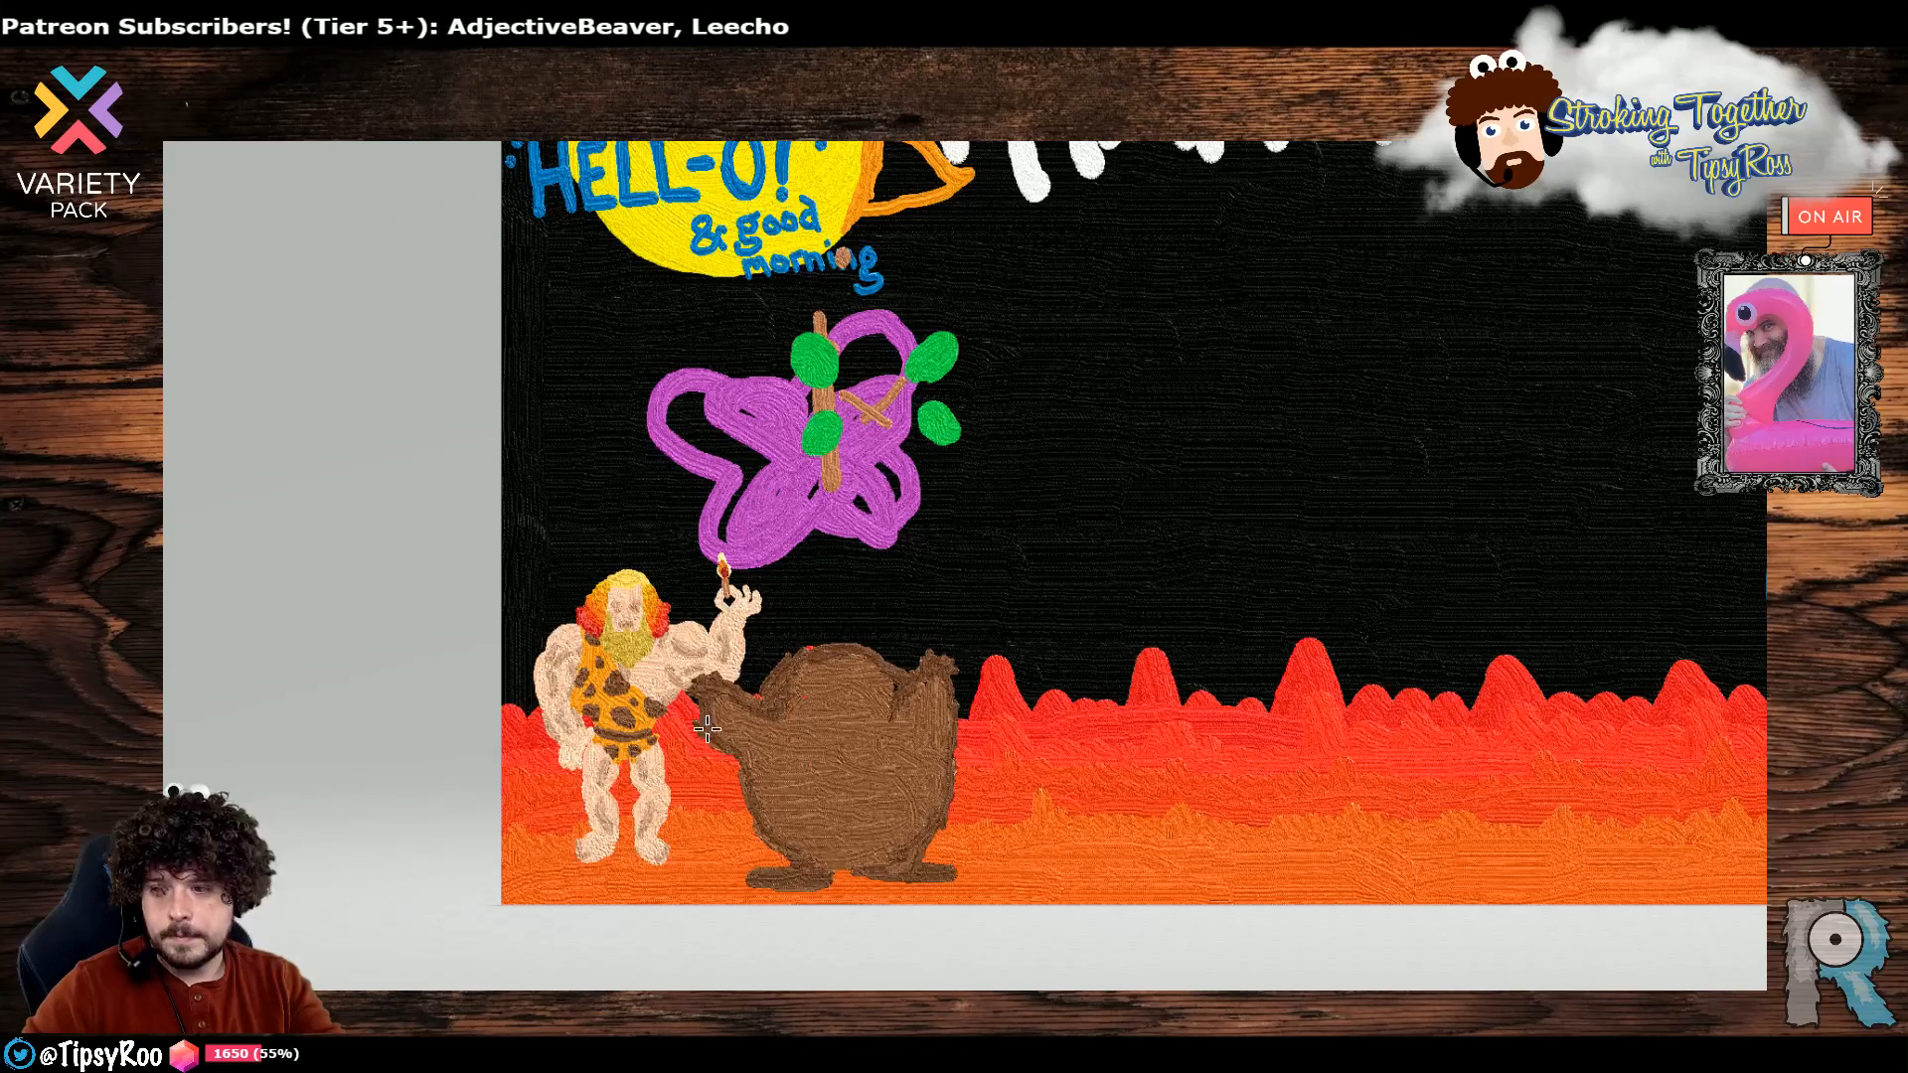
Paint the beaver's two small eyes and its nose in black.
left_click(1766, 581)
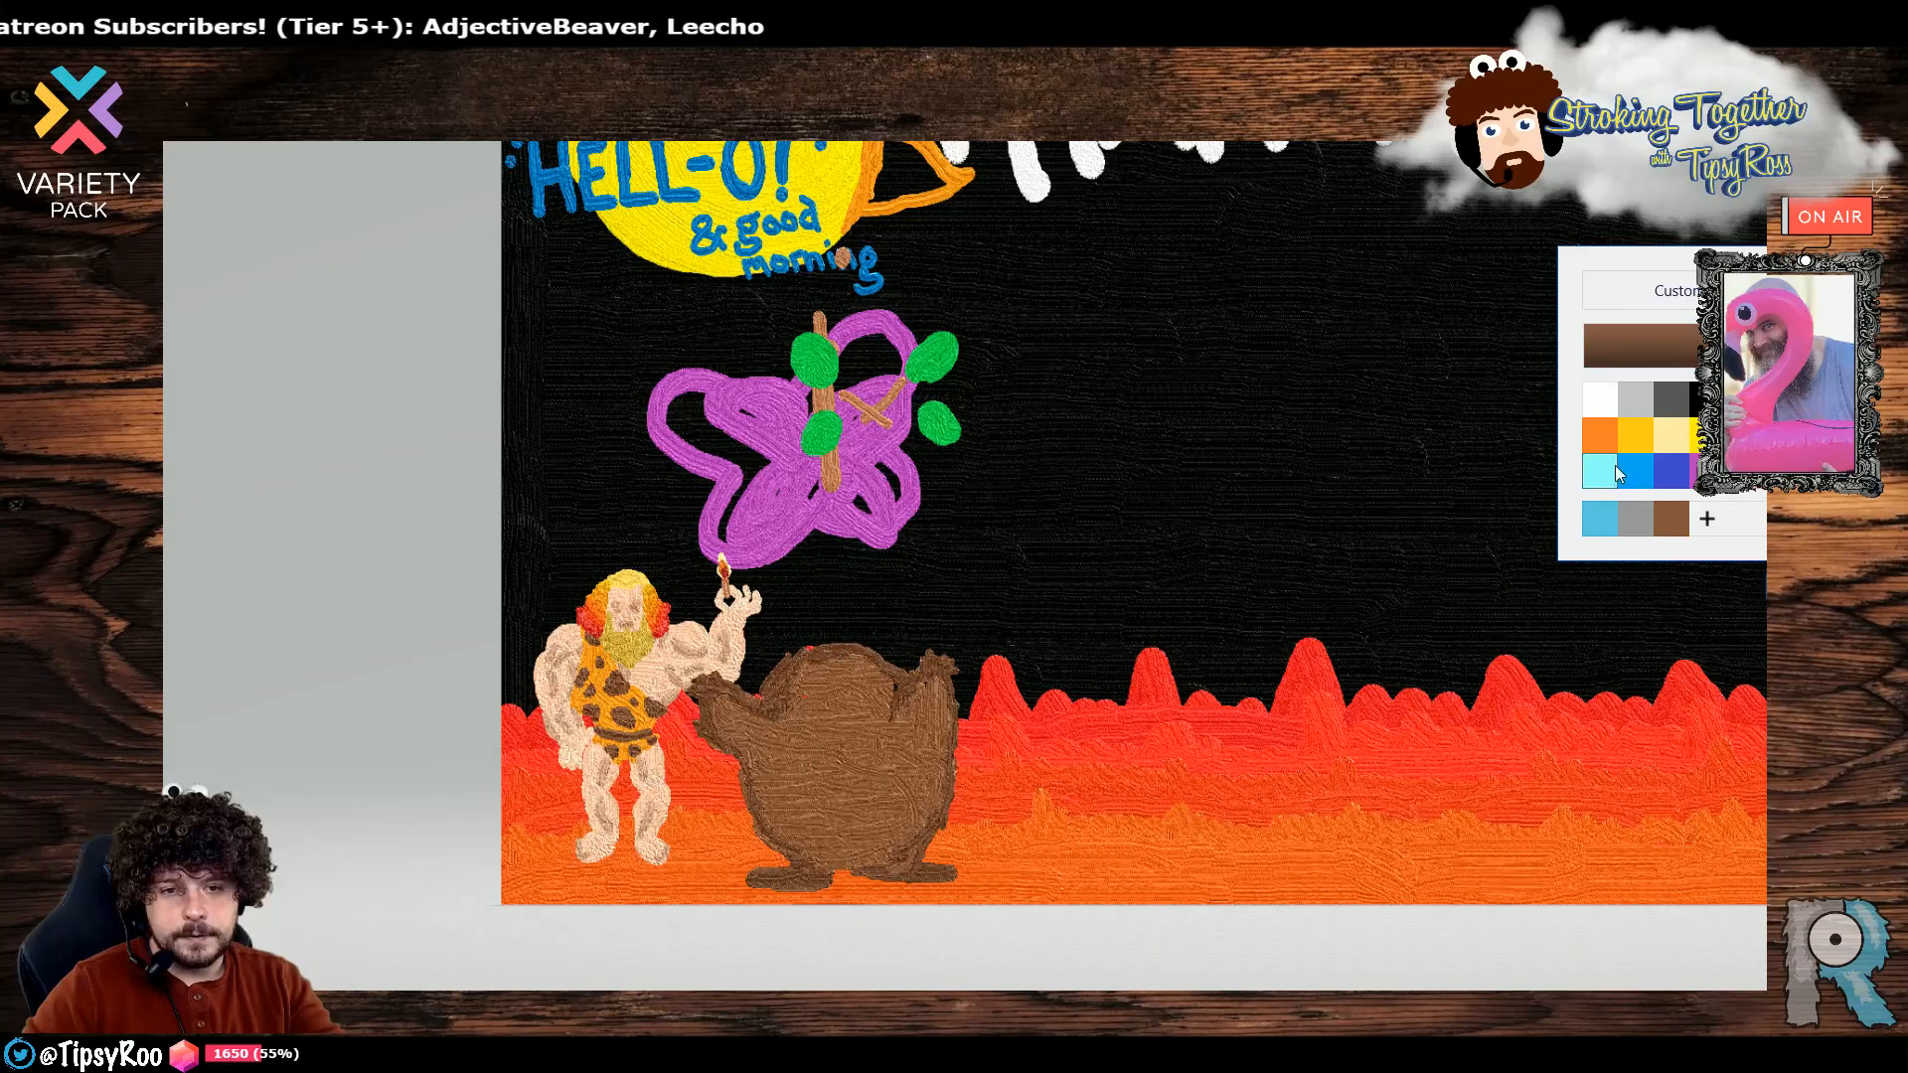
left_click(1697, 400)
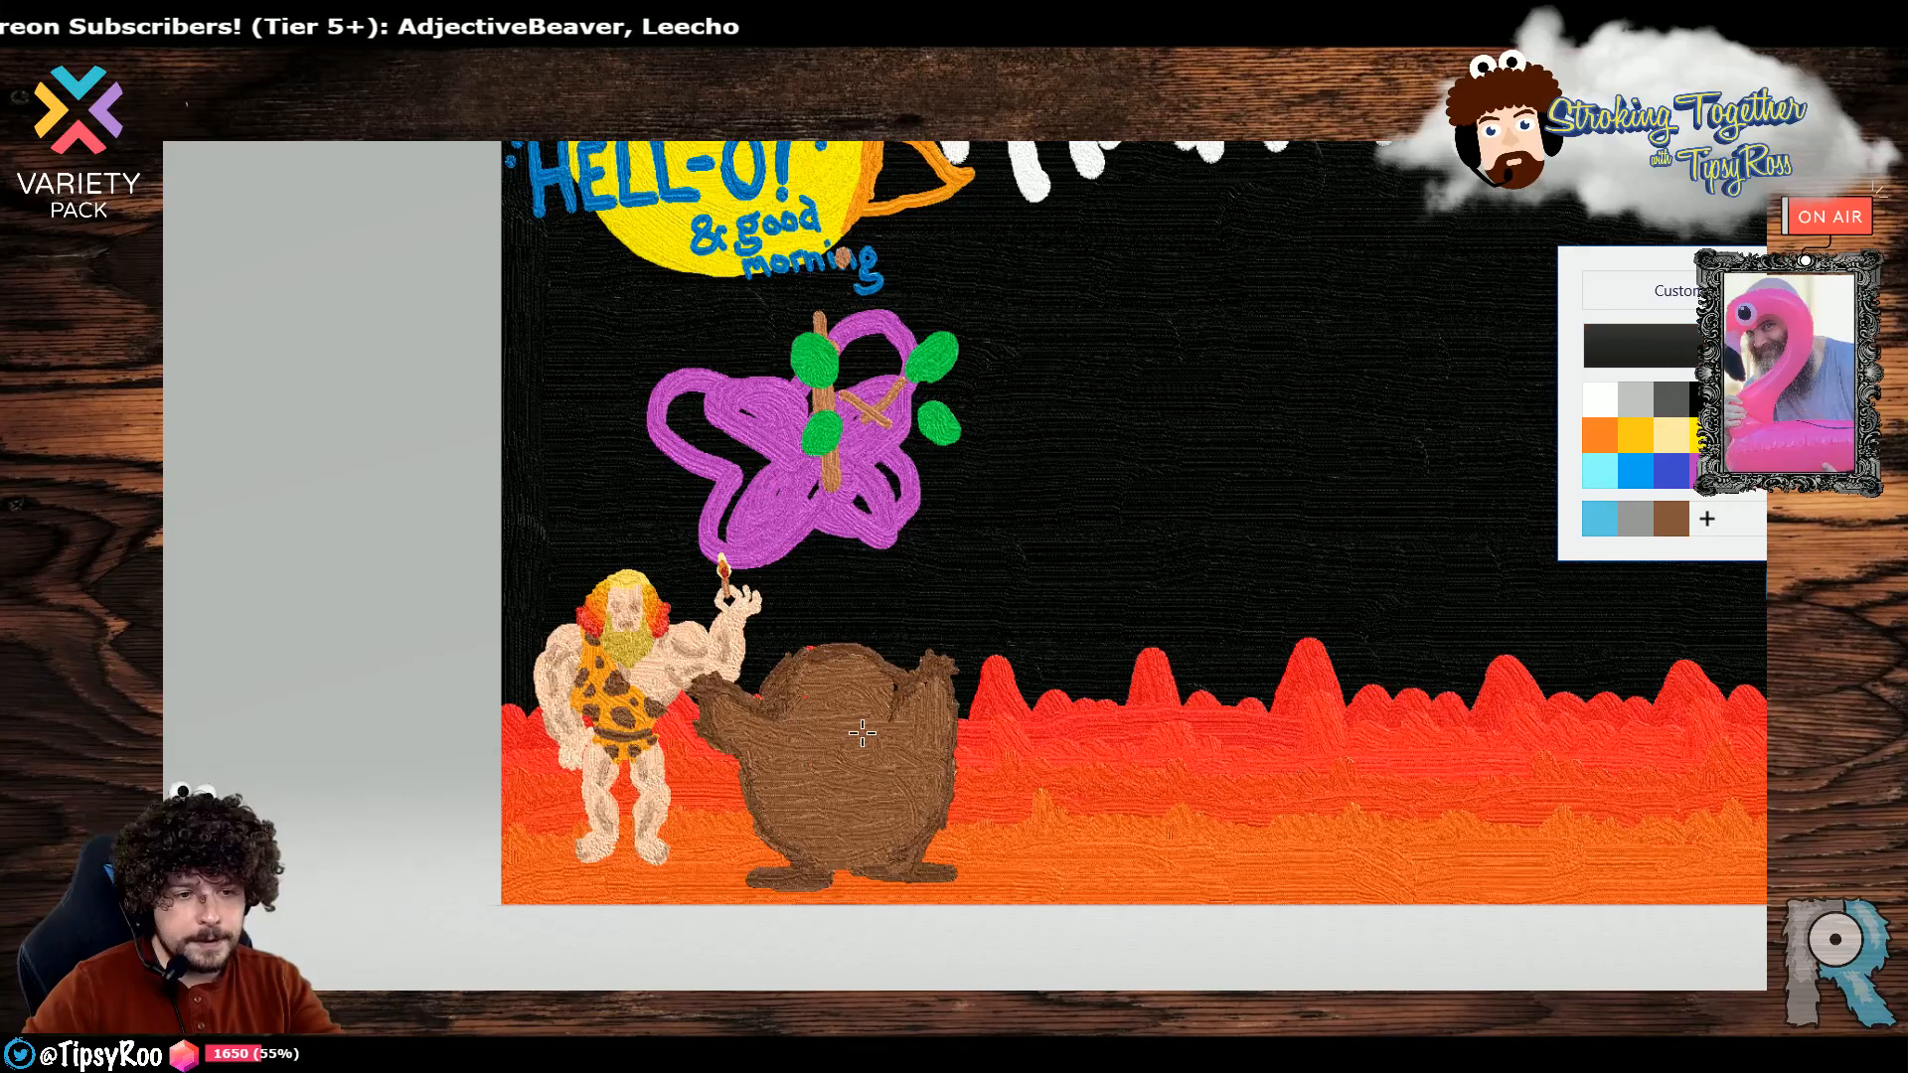
left_click(821, 685)
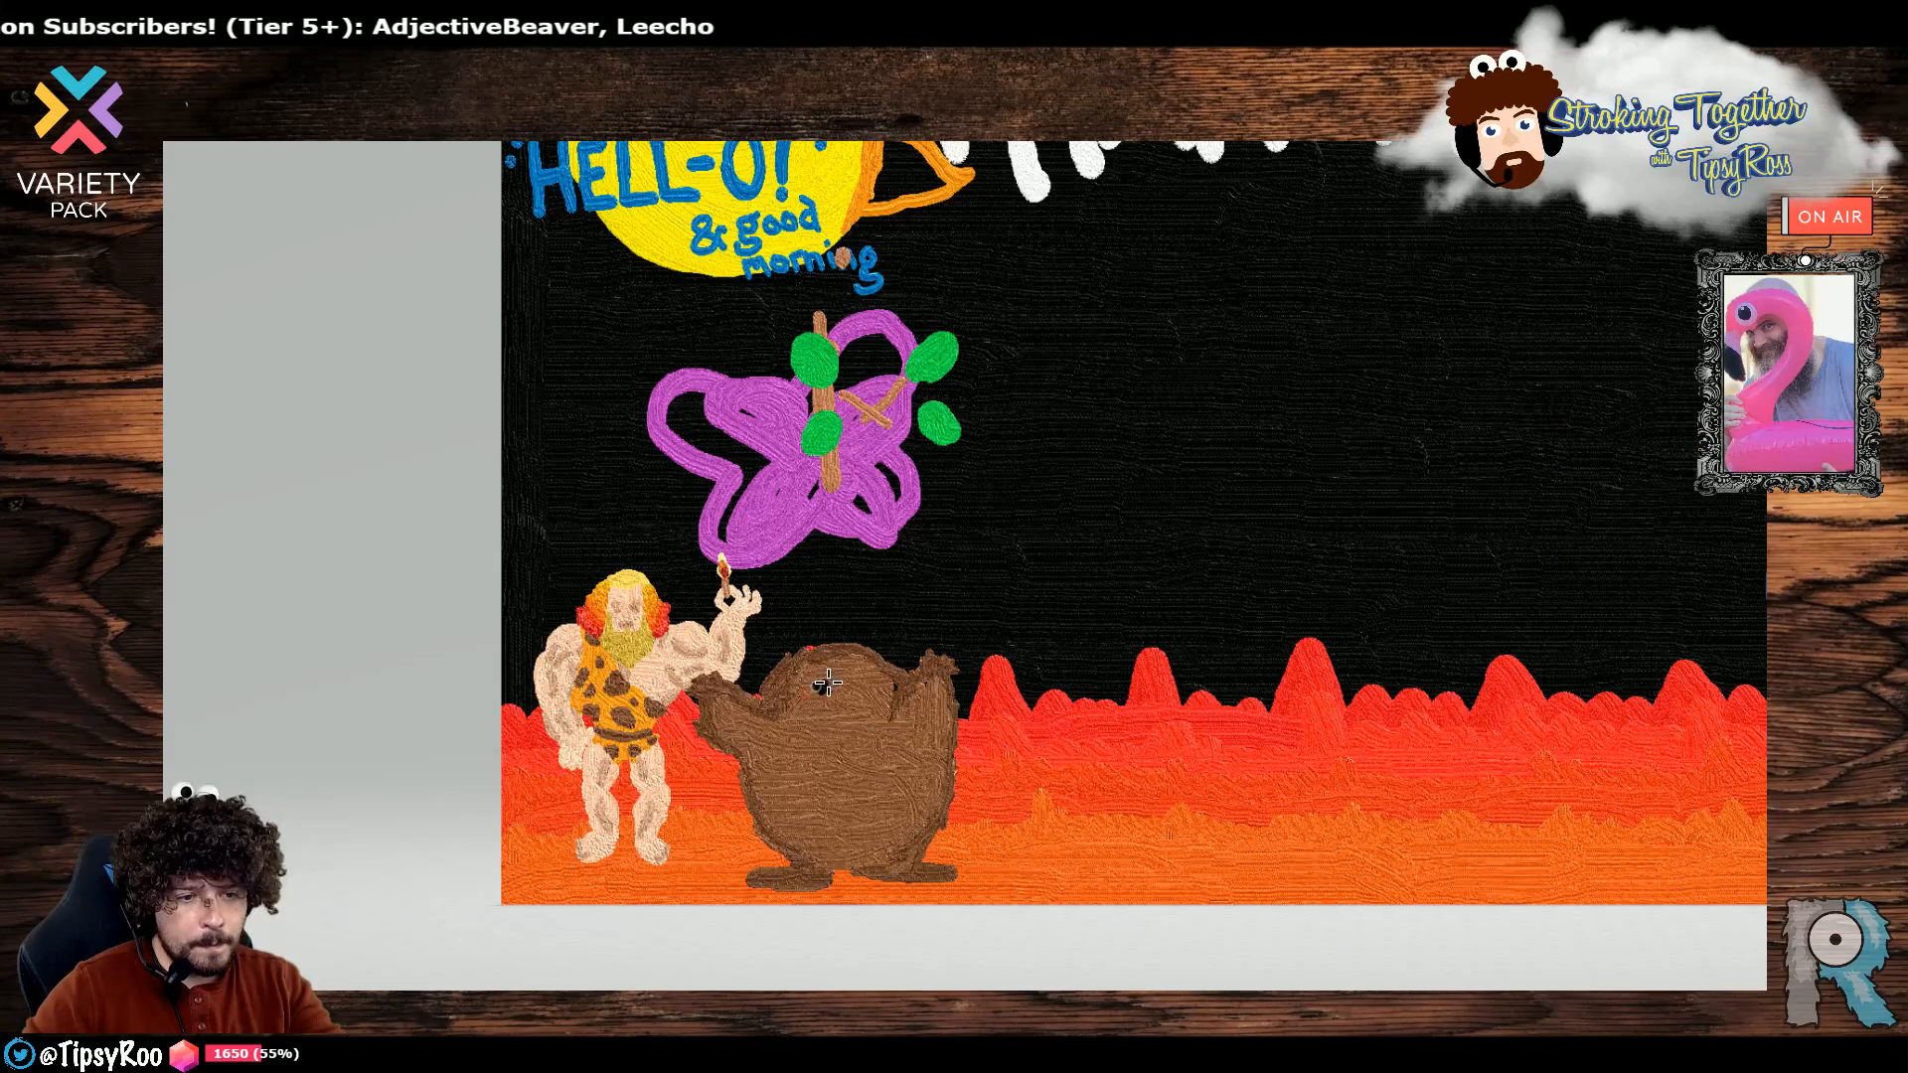
left_click(820, 686)
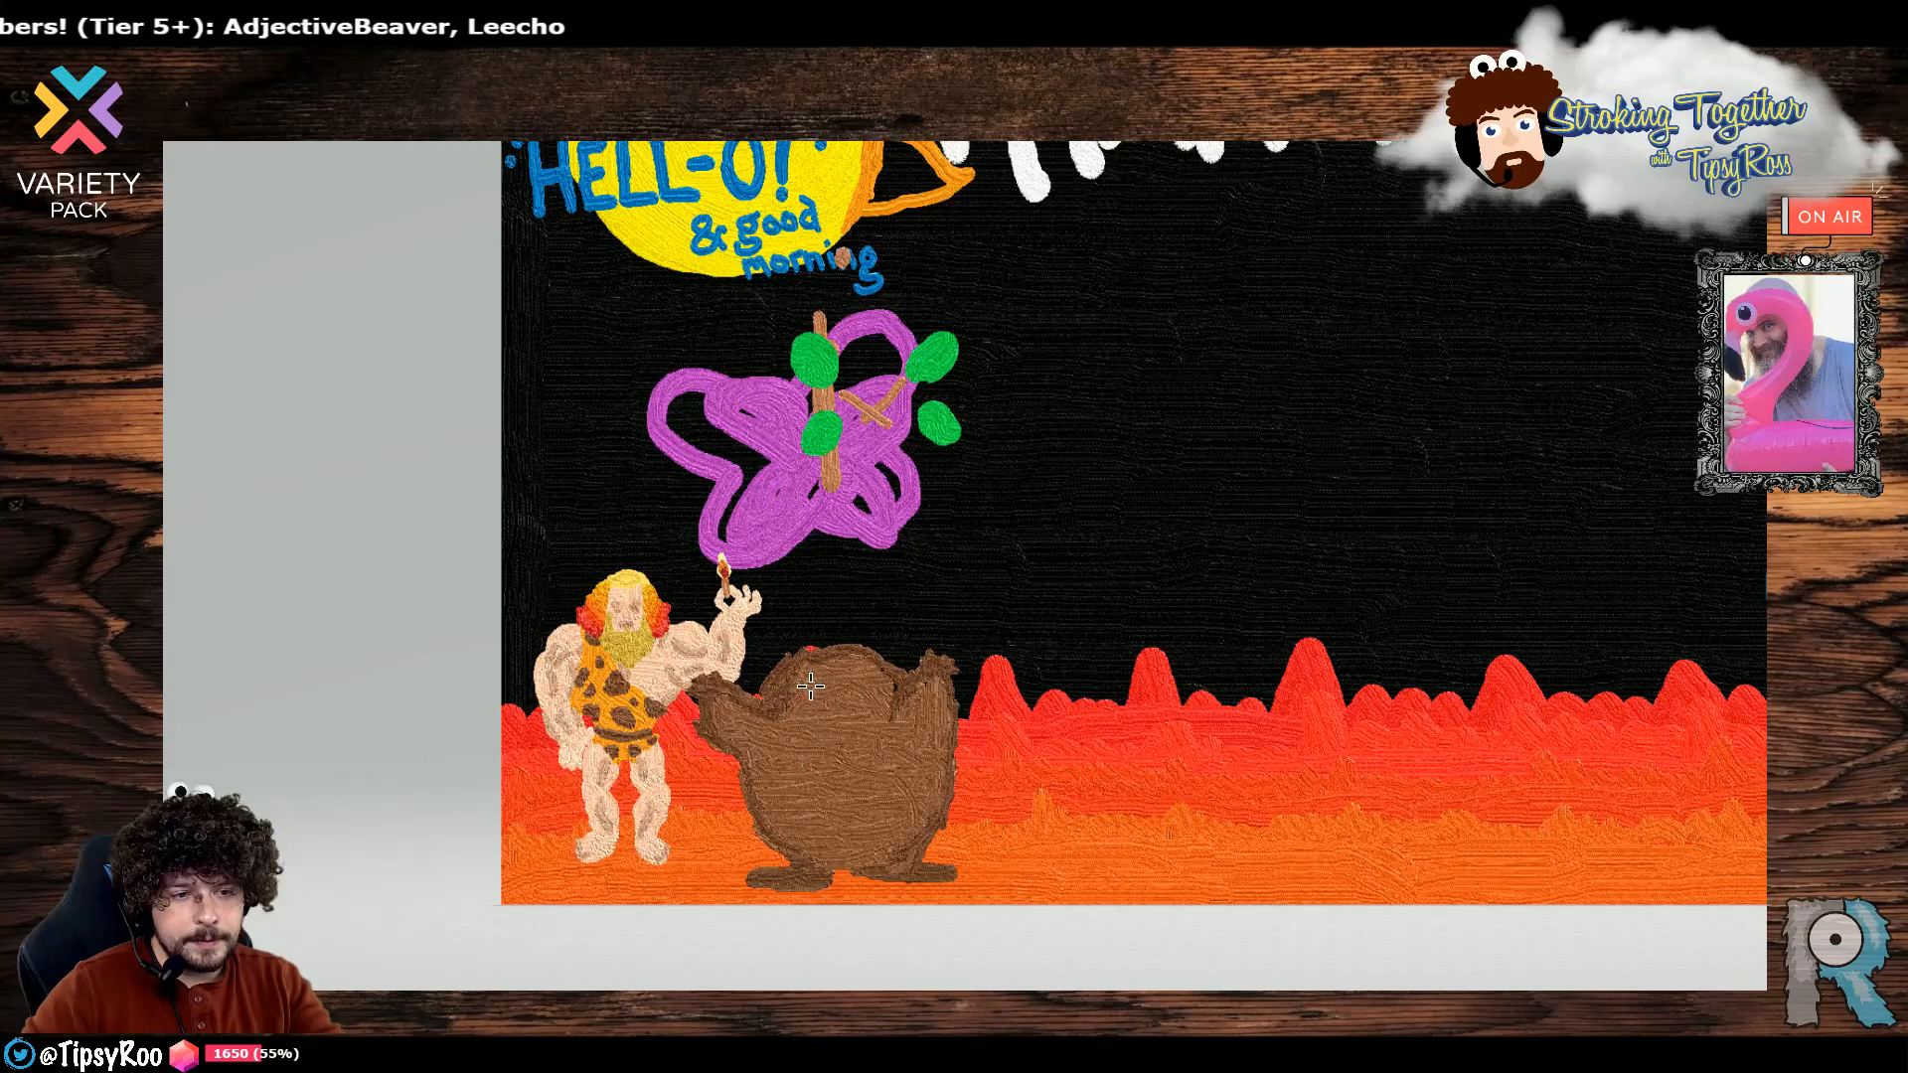
left_click(865, 684)
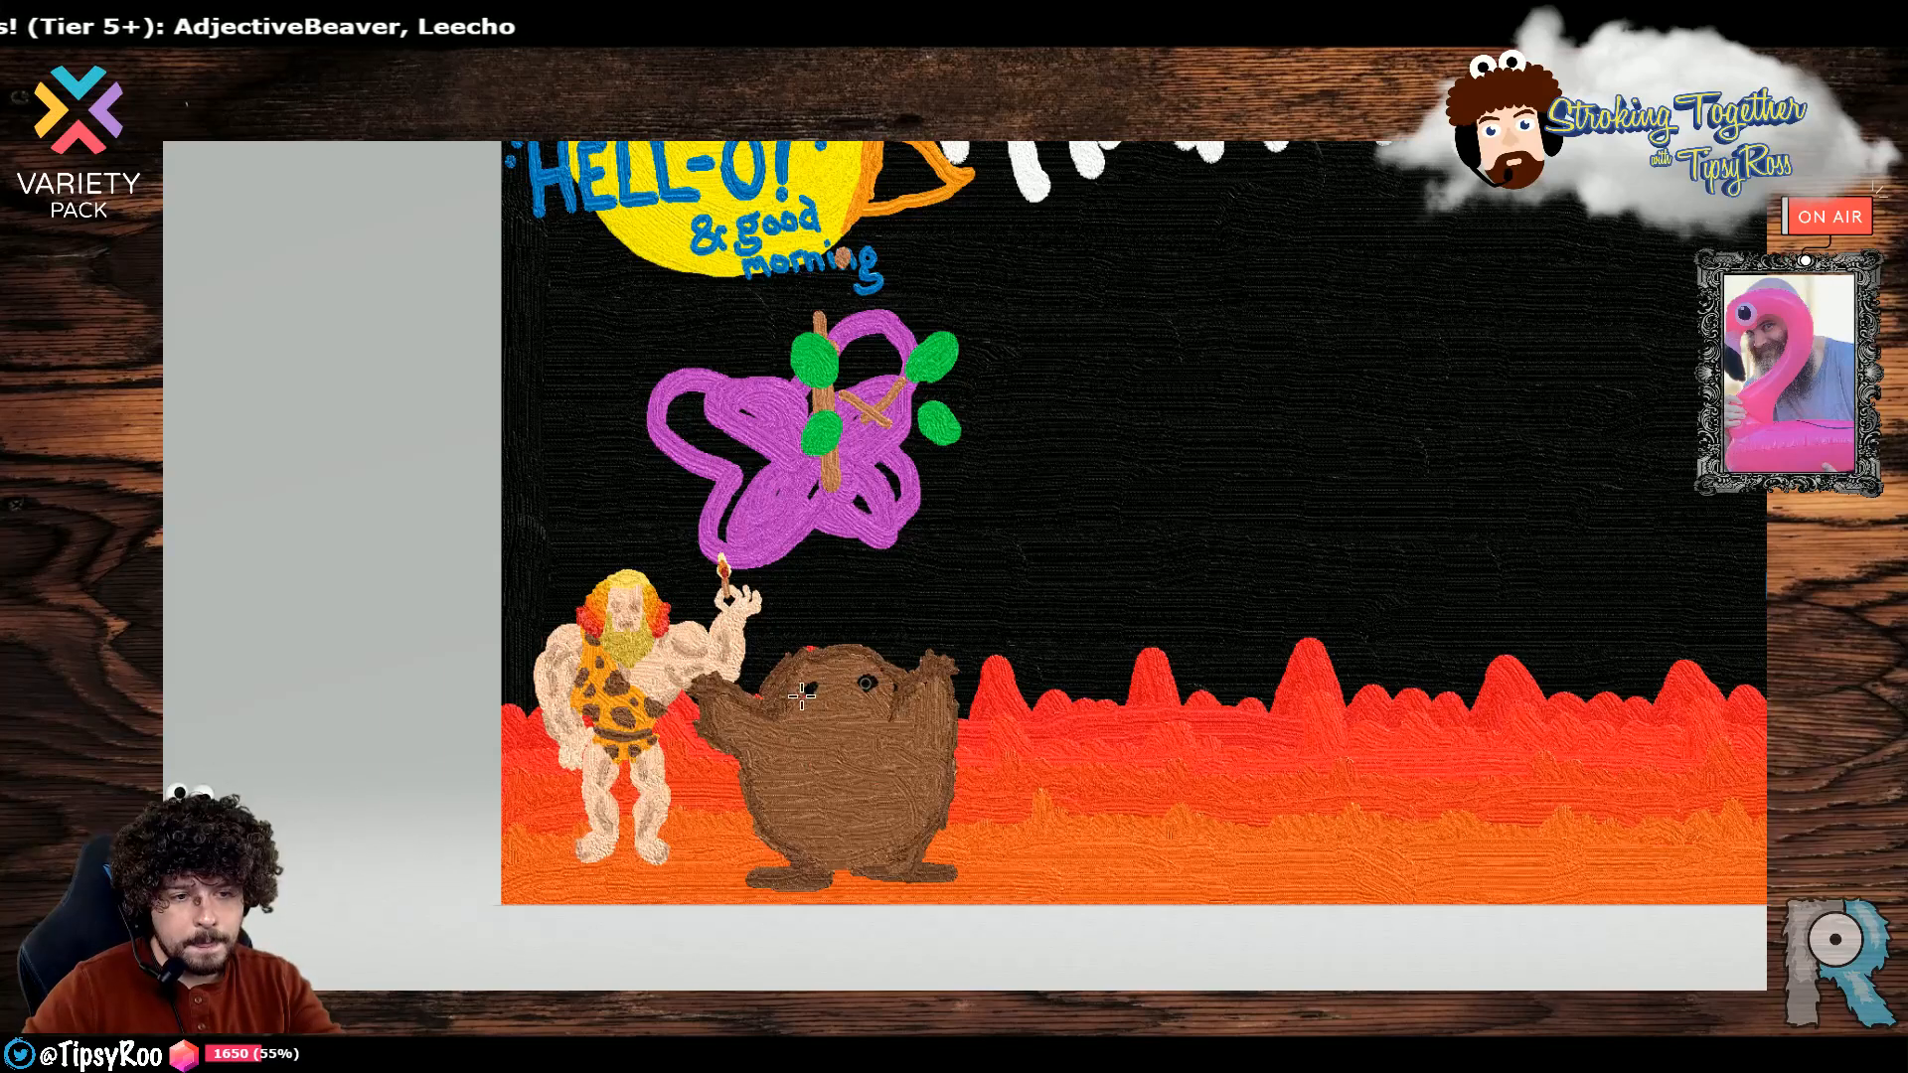
left_click(814, 690)
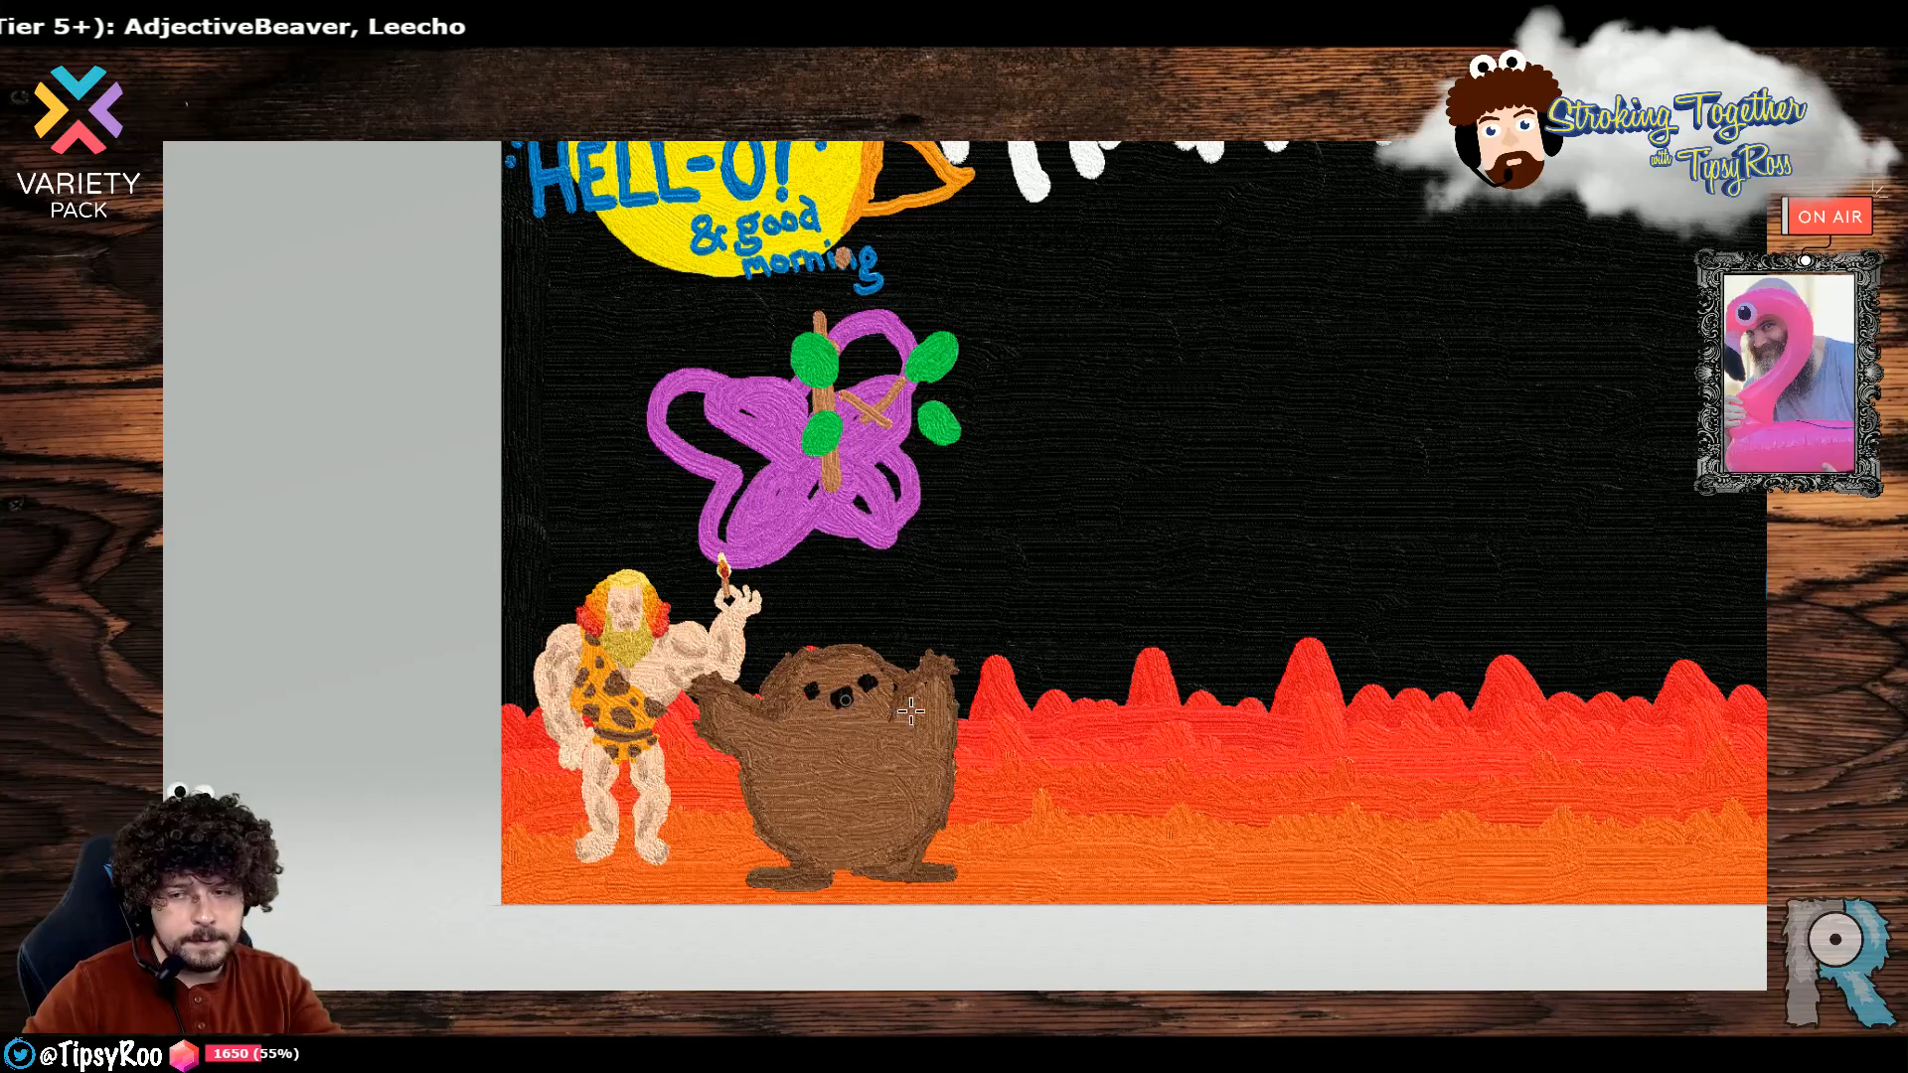
Mix a dark brown from the custom brown swatch and draw the beaver's mouth below its nose.
left_click(1839, 404)
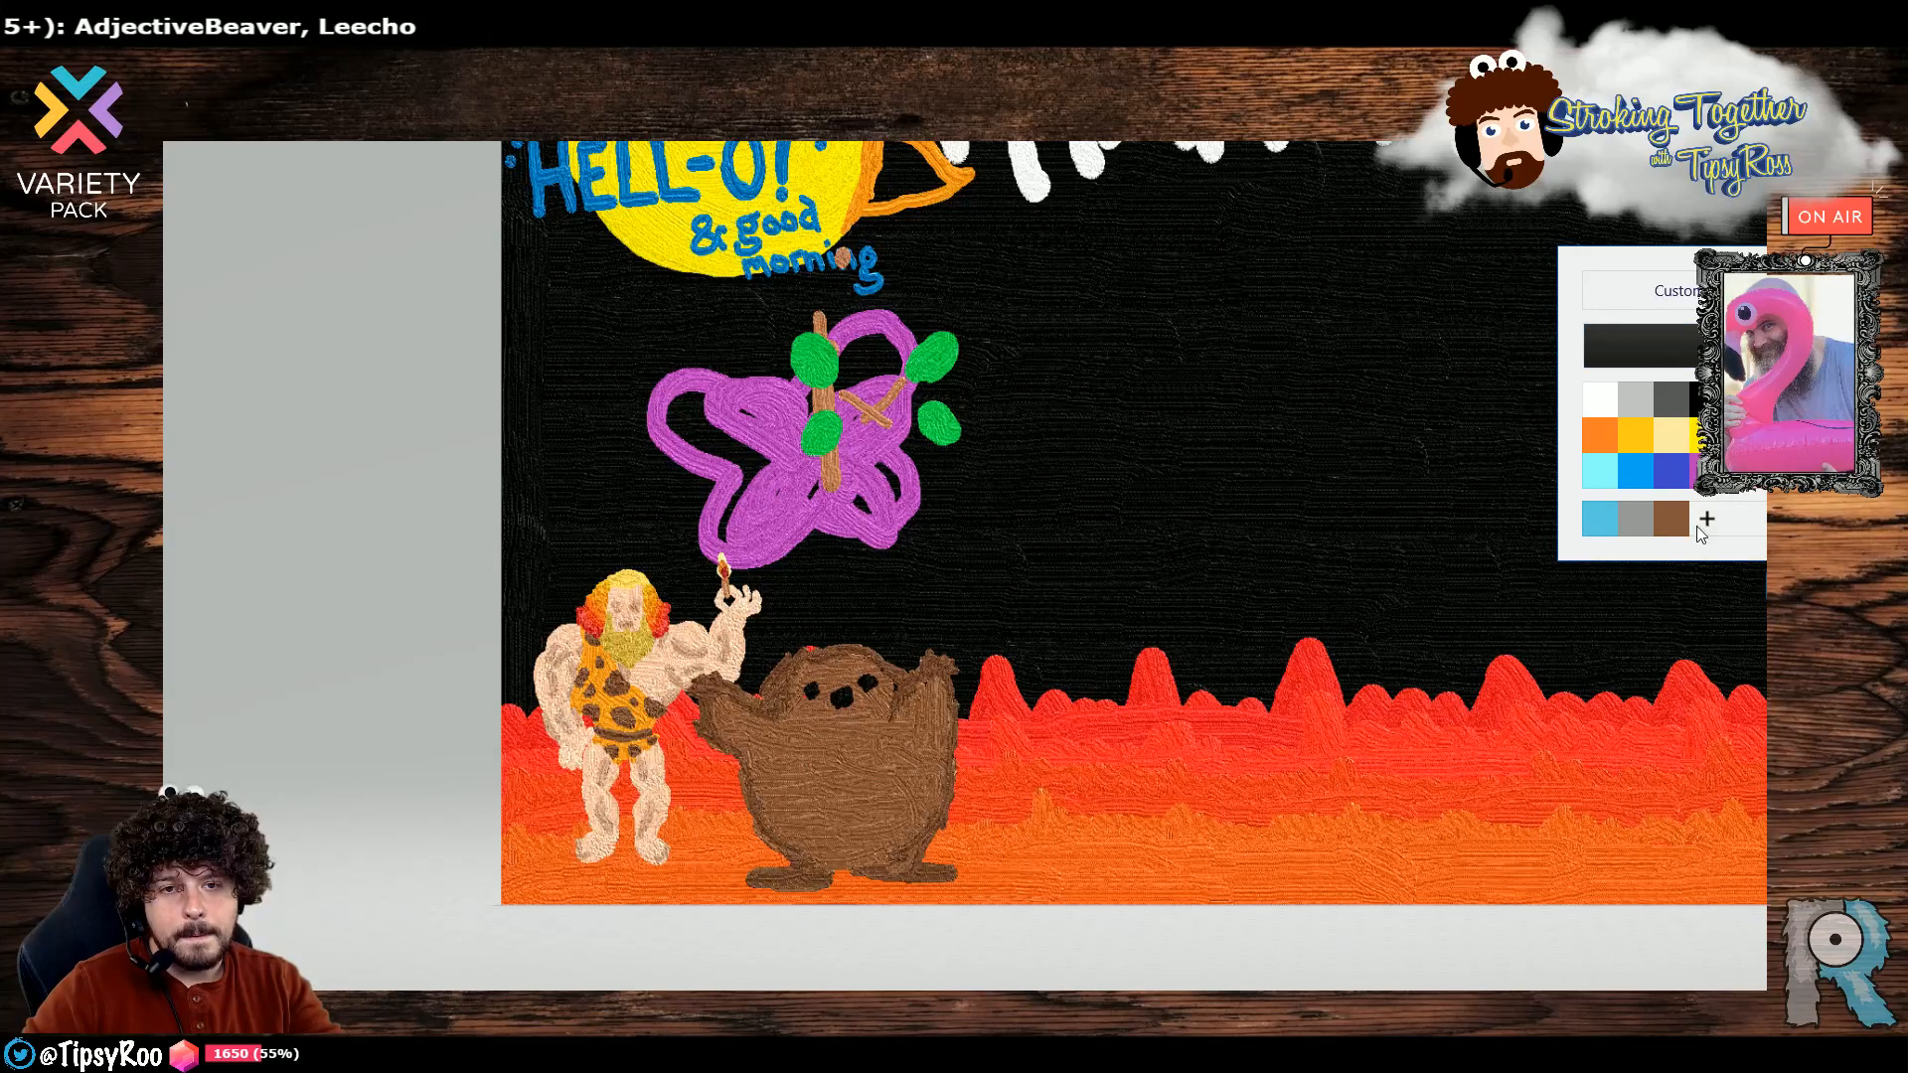
left_click(1838, 229)
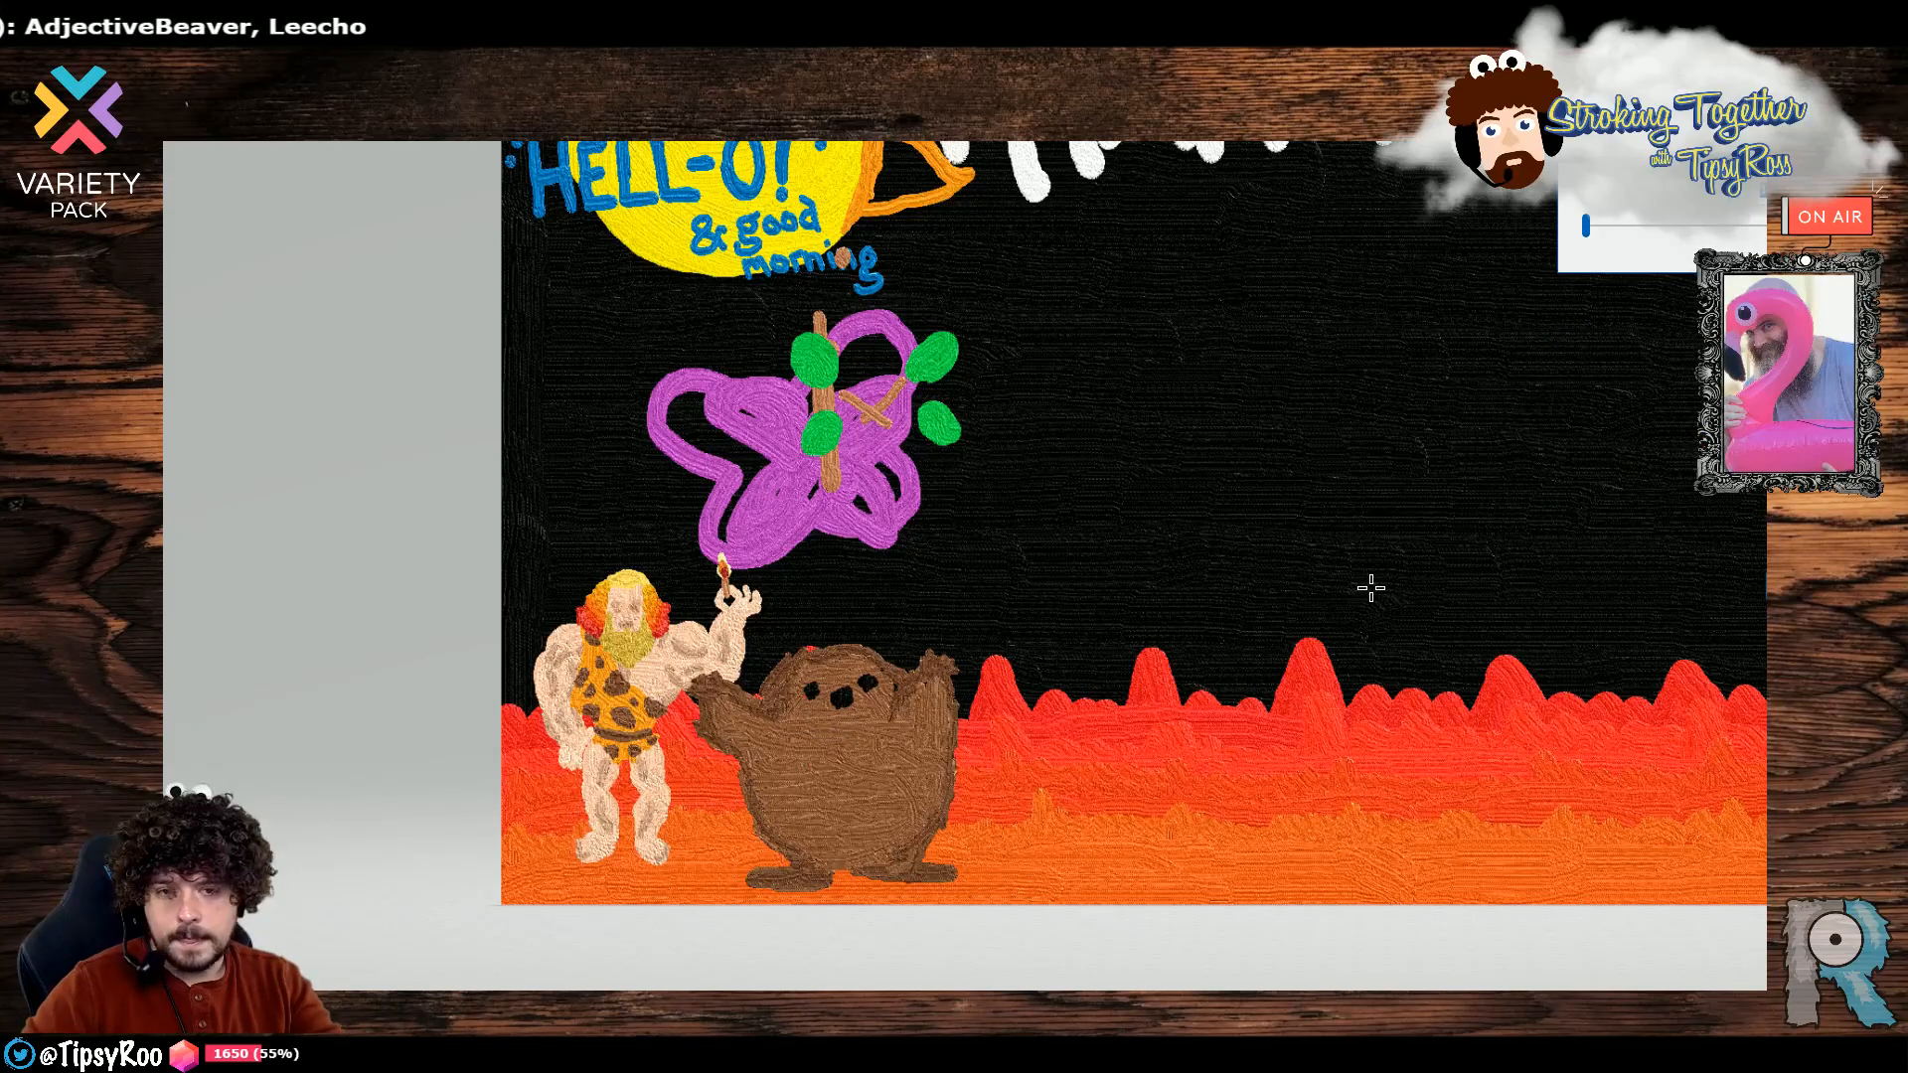
left_click(1838, 288)
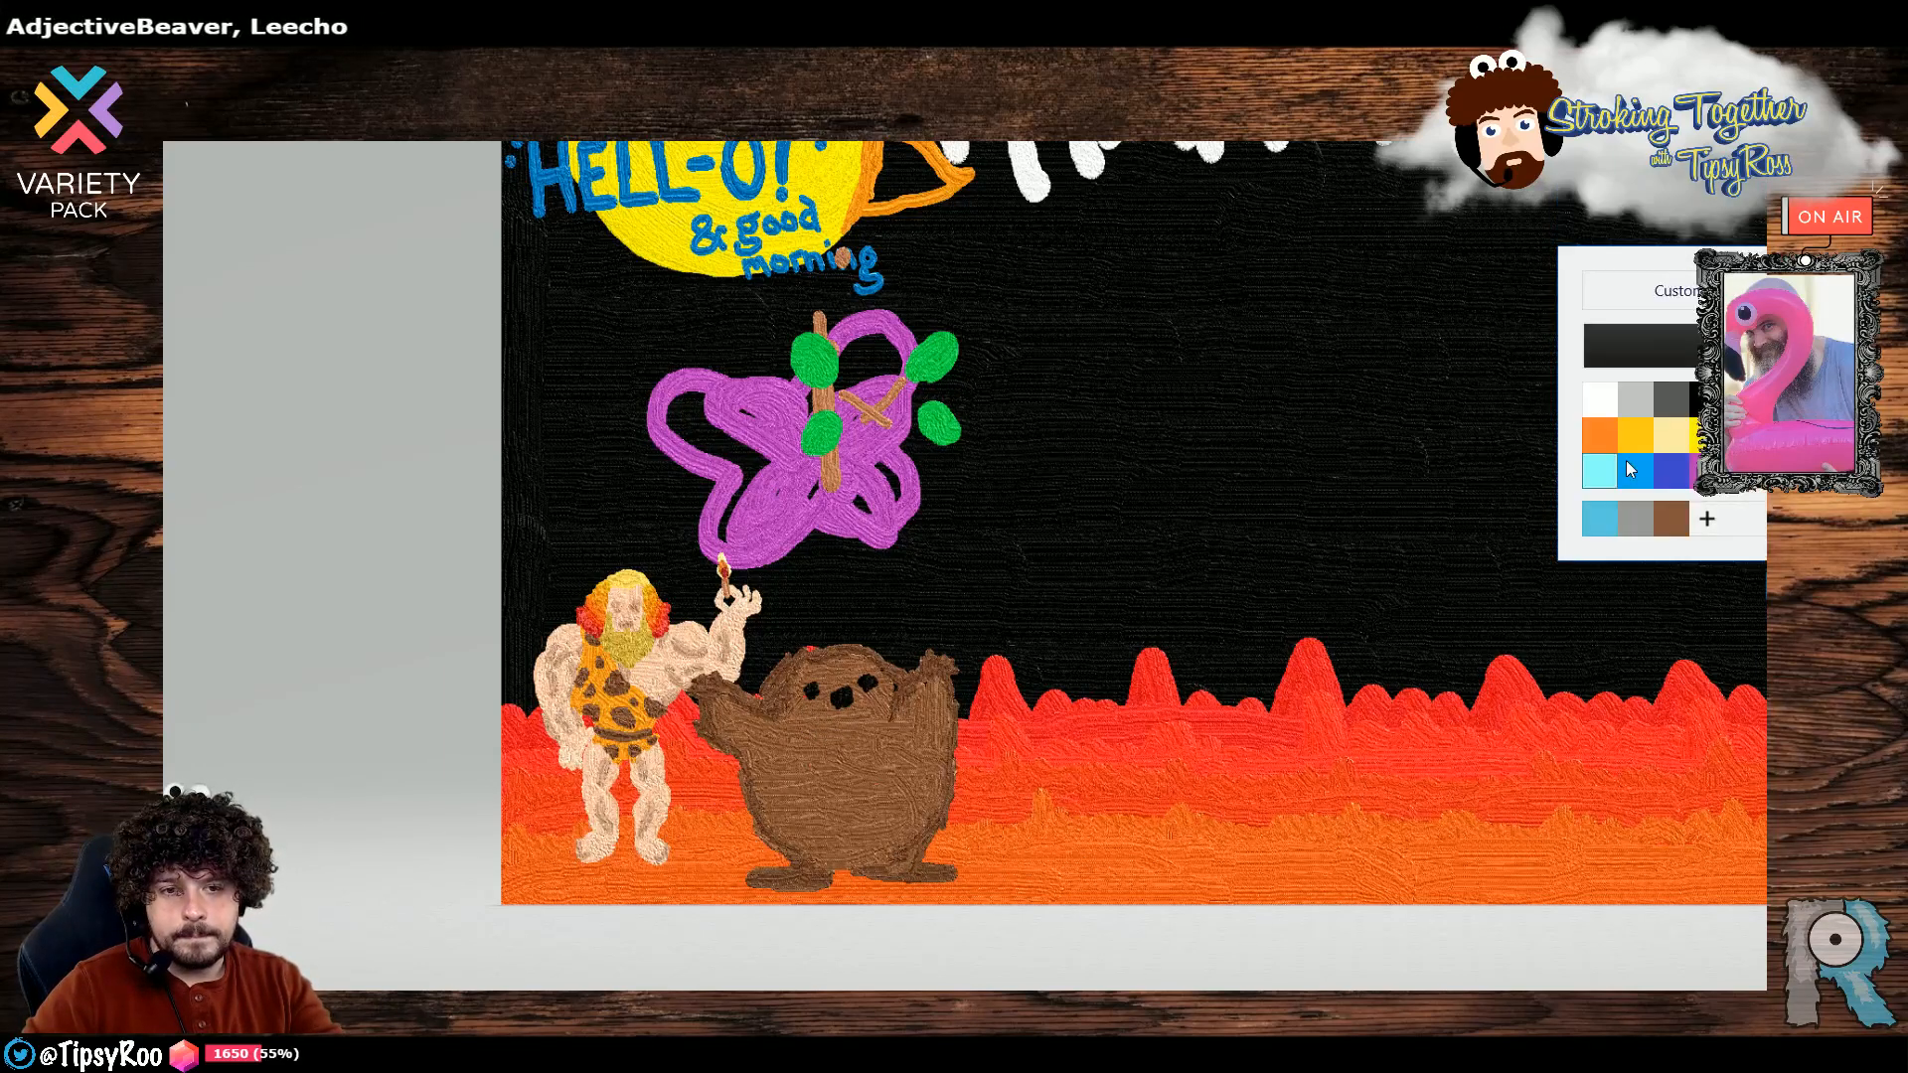
left_click(1669, 519)
left_click(1649, 353)
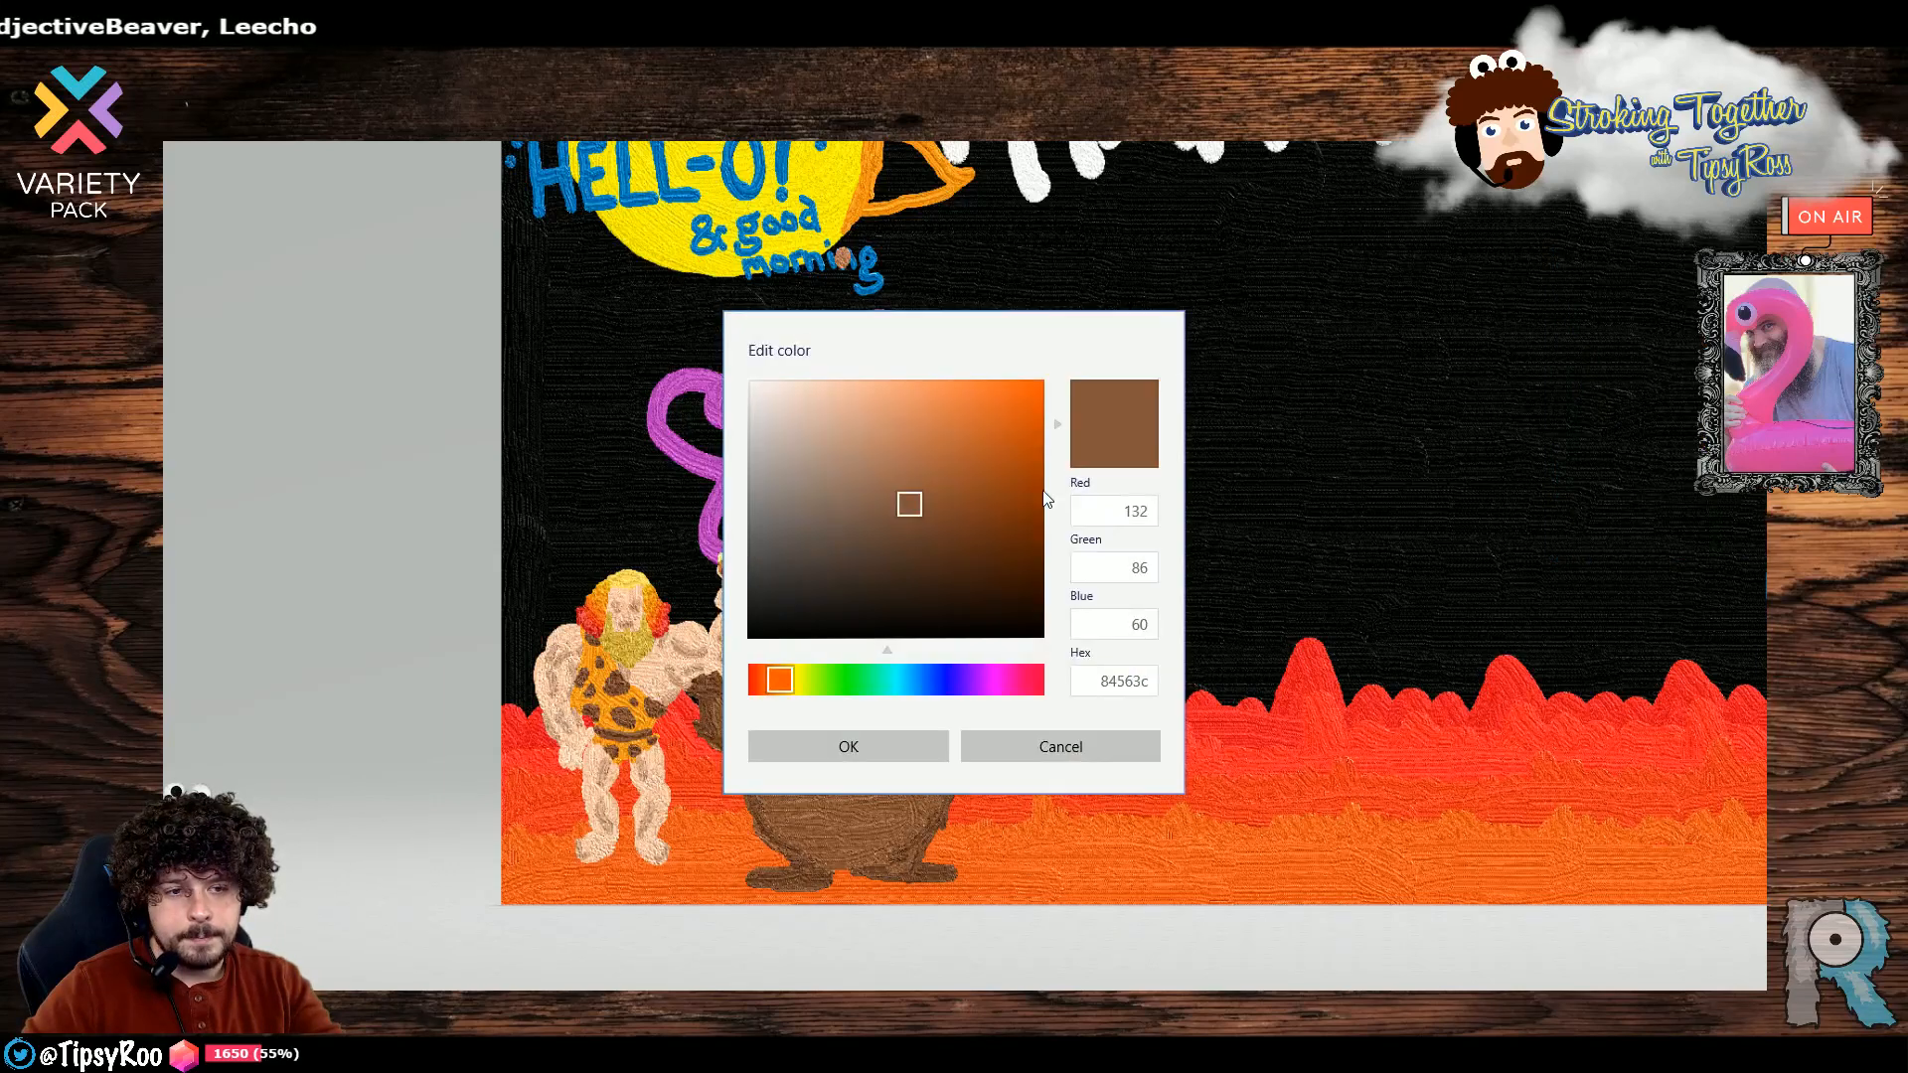
left_click_drag(922, 503, 920, 534)
left_click(927, 746)
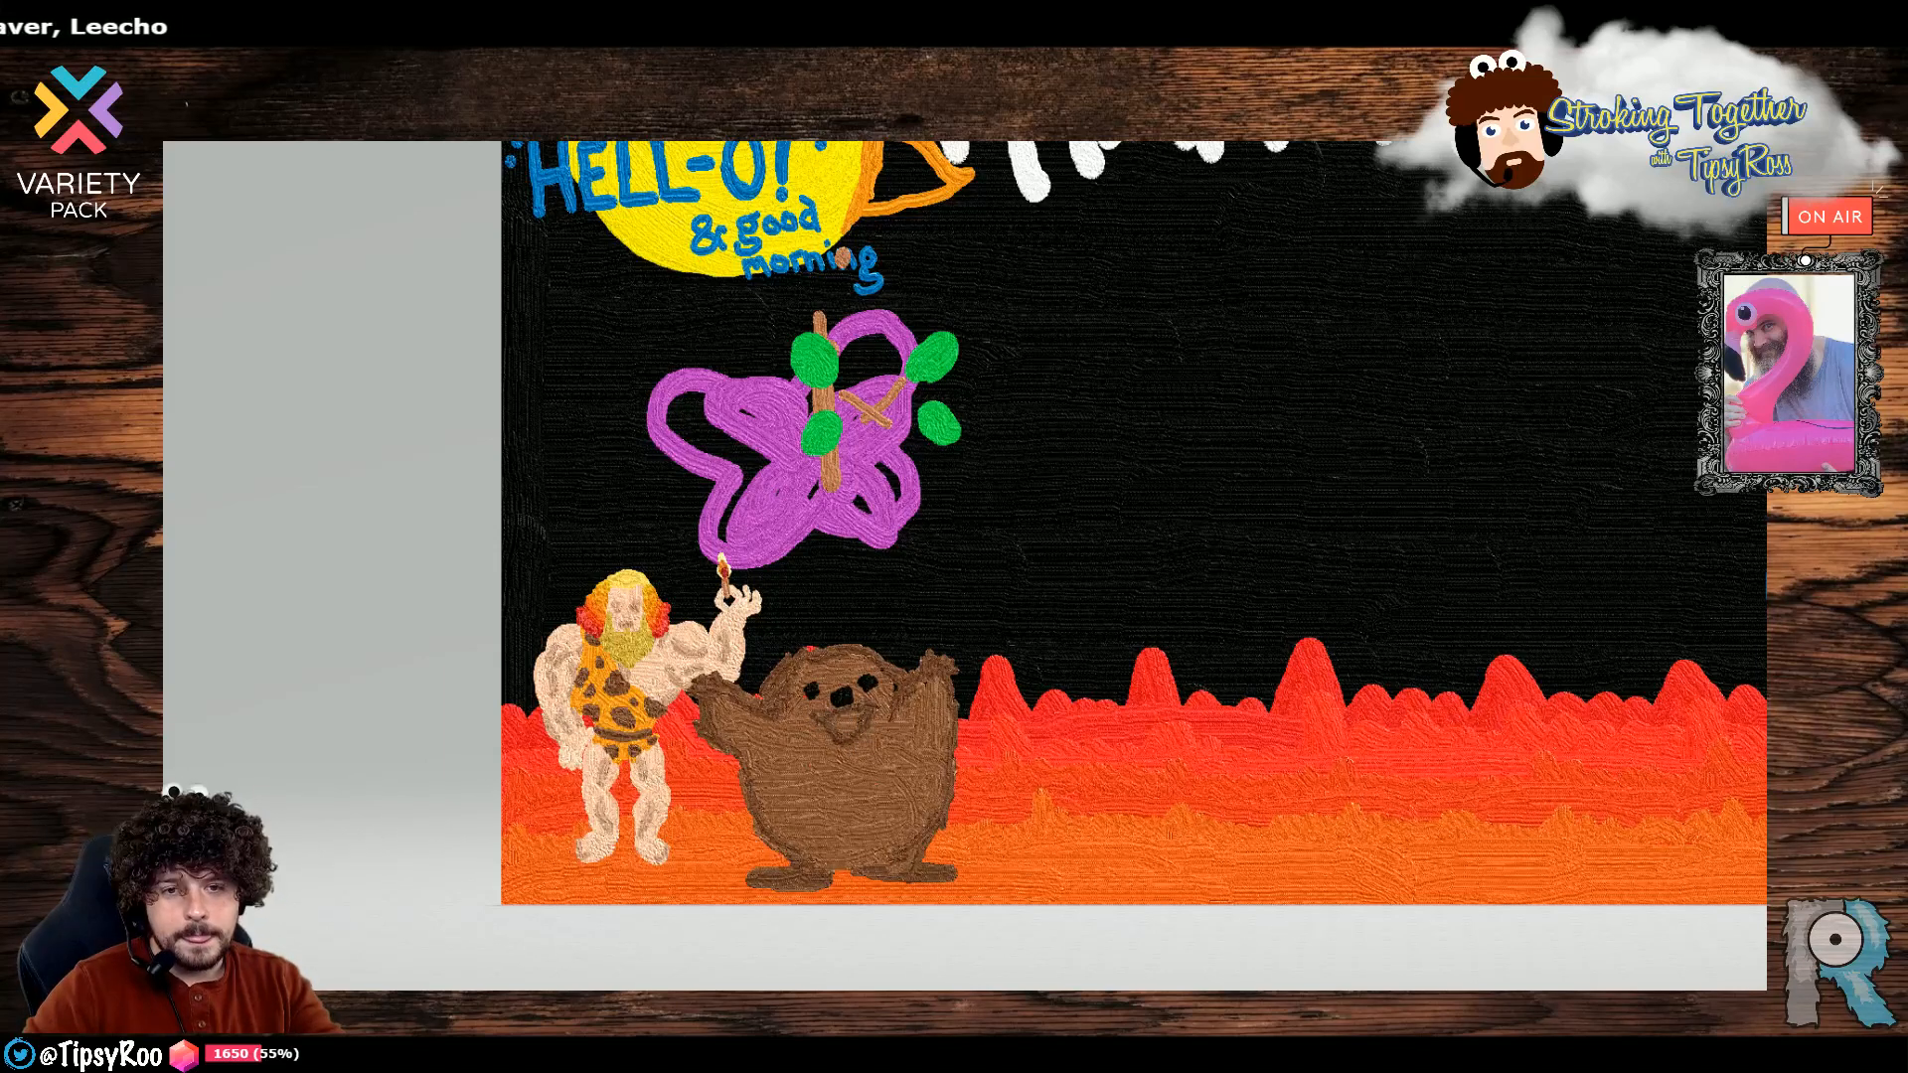
Mix the cream colour fff0cb and paint the beaver's front teeth and a small highlight in each eye.
left_click(1839, 397)
left_click(1608, 402)
left_click(1631, 356)
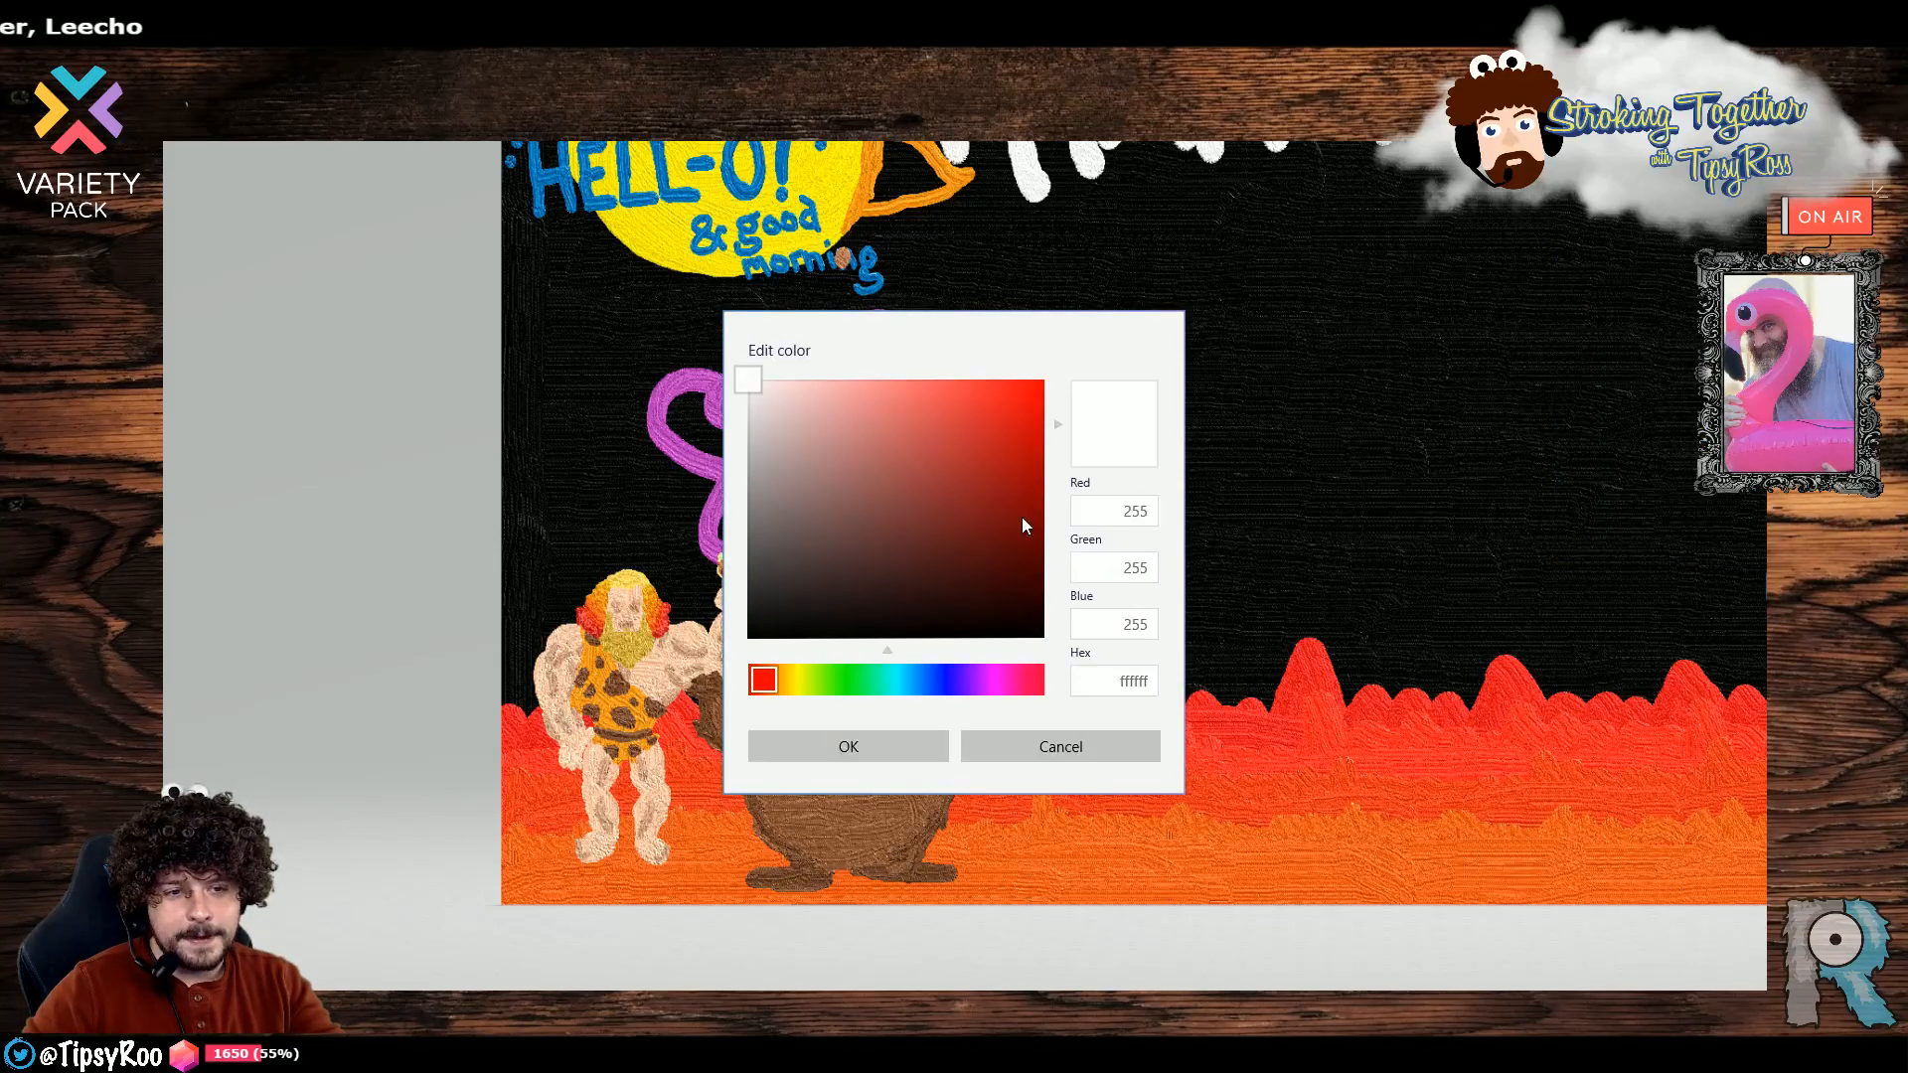
left_click_drag(745, 376, 747, 390)
left_click_drag(773, 678, 798, 680)
left_click_drag(753, 391, 810, 375)
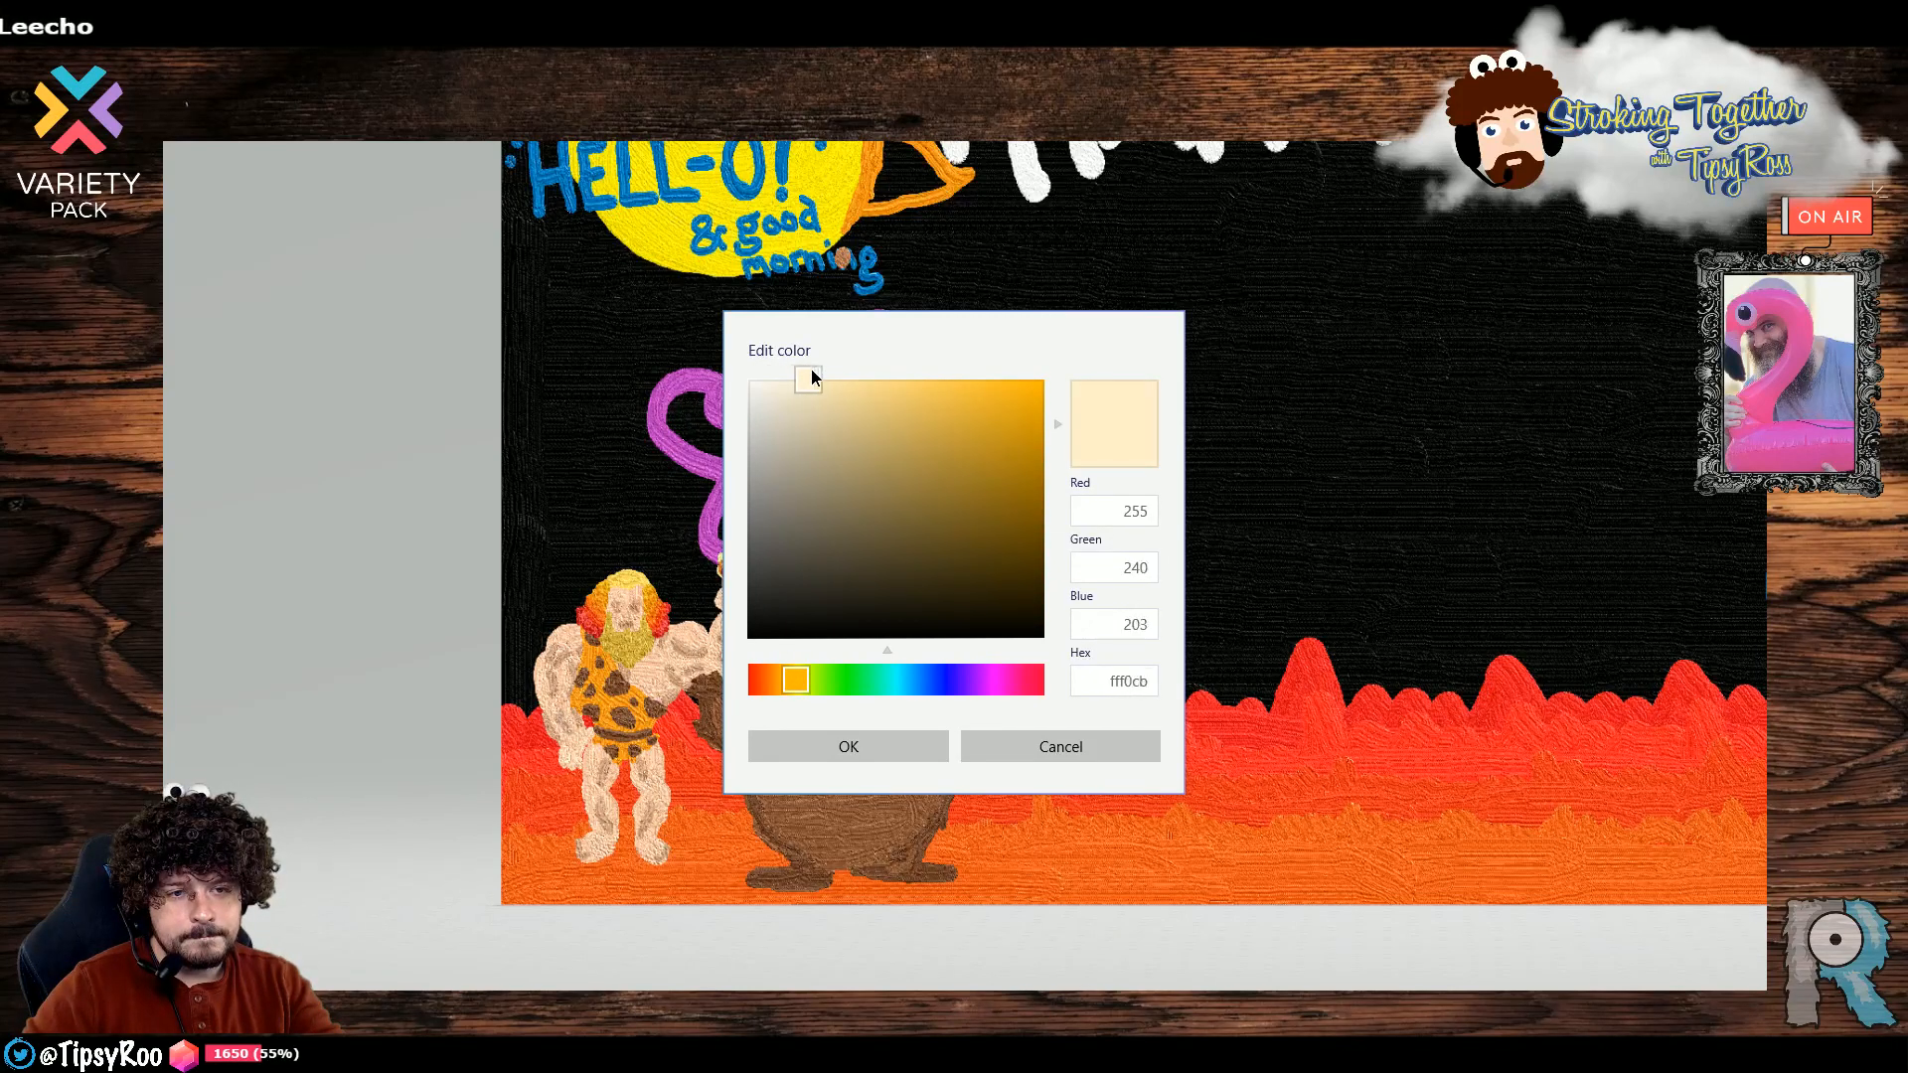
left_click(840, 749)
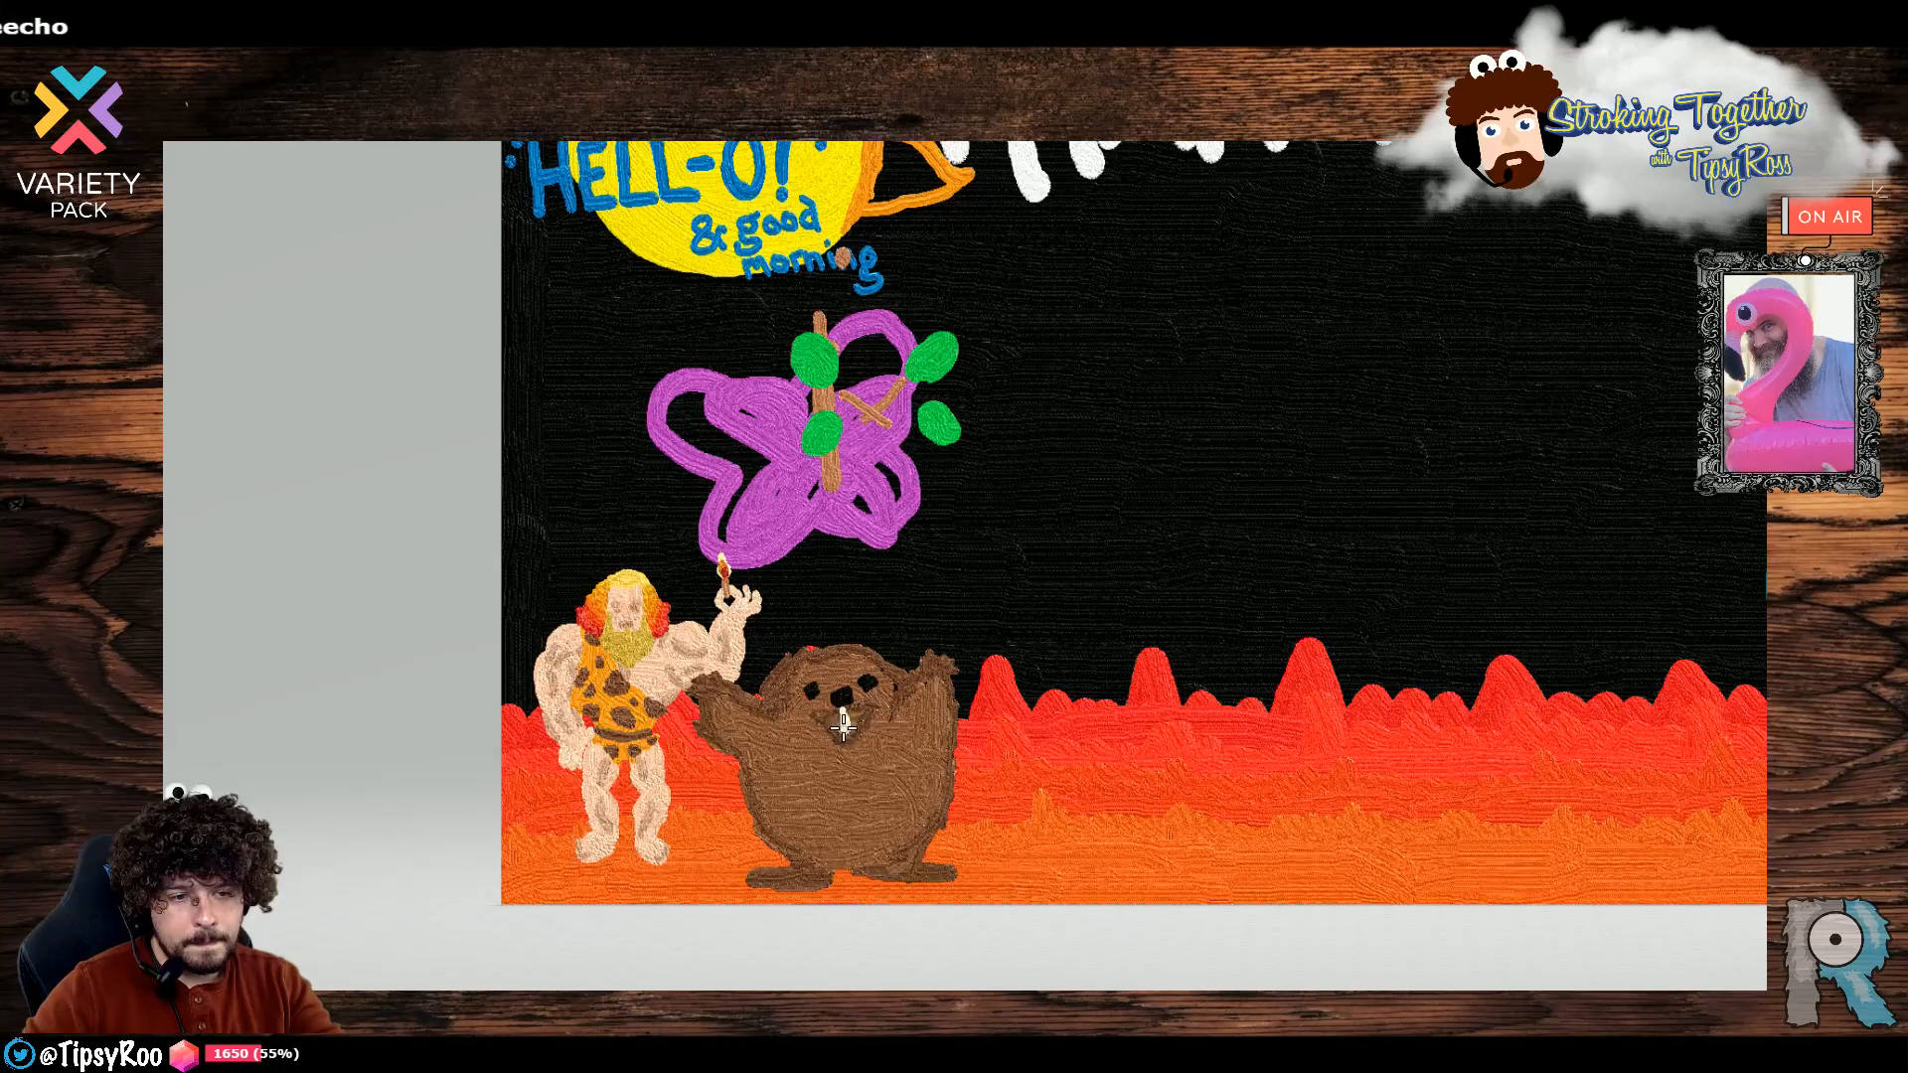
left_click_drag(845, 738, 851, 716)
left_click(866, 680)
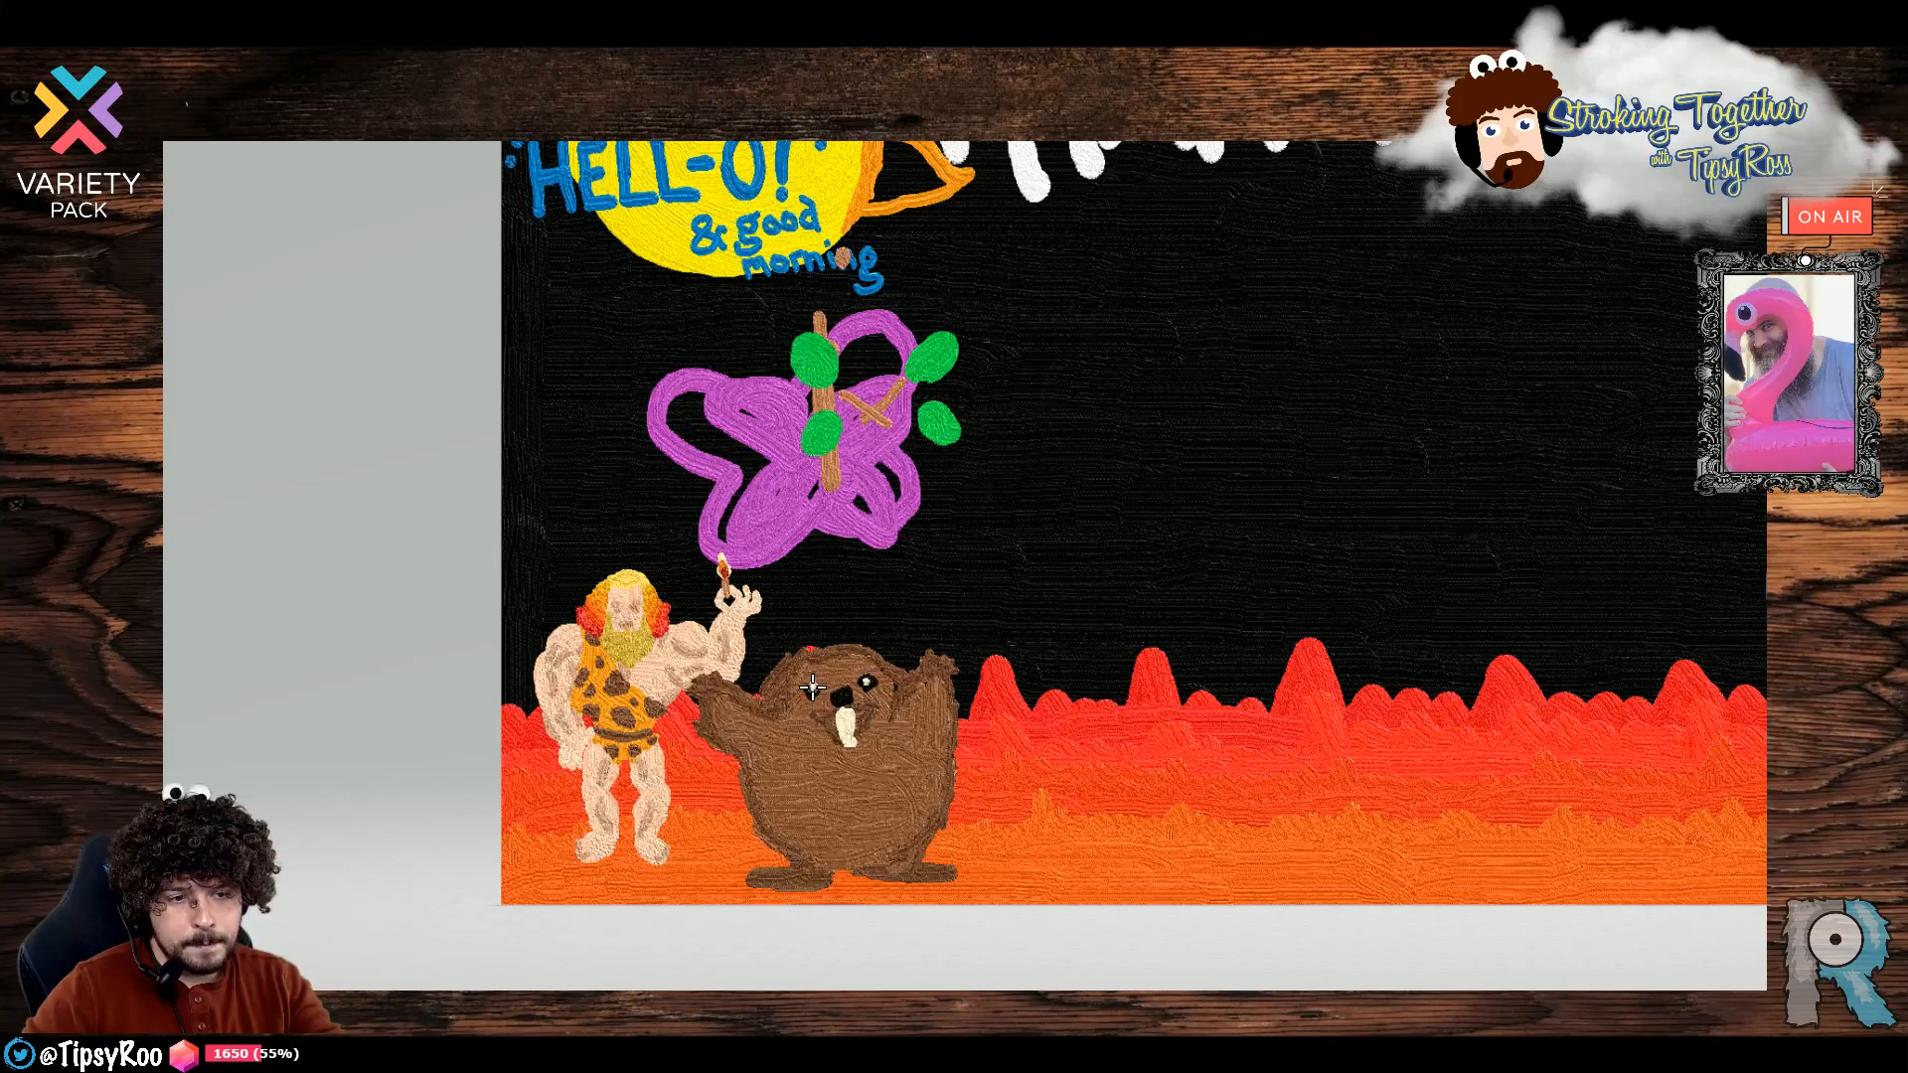
left_click(813, 685)
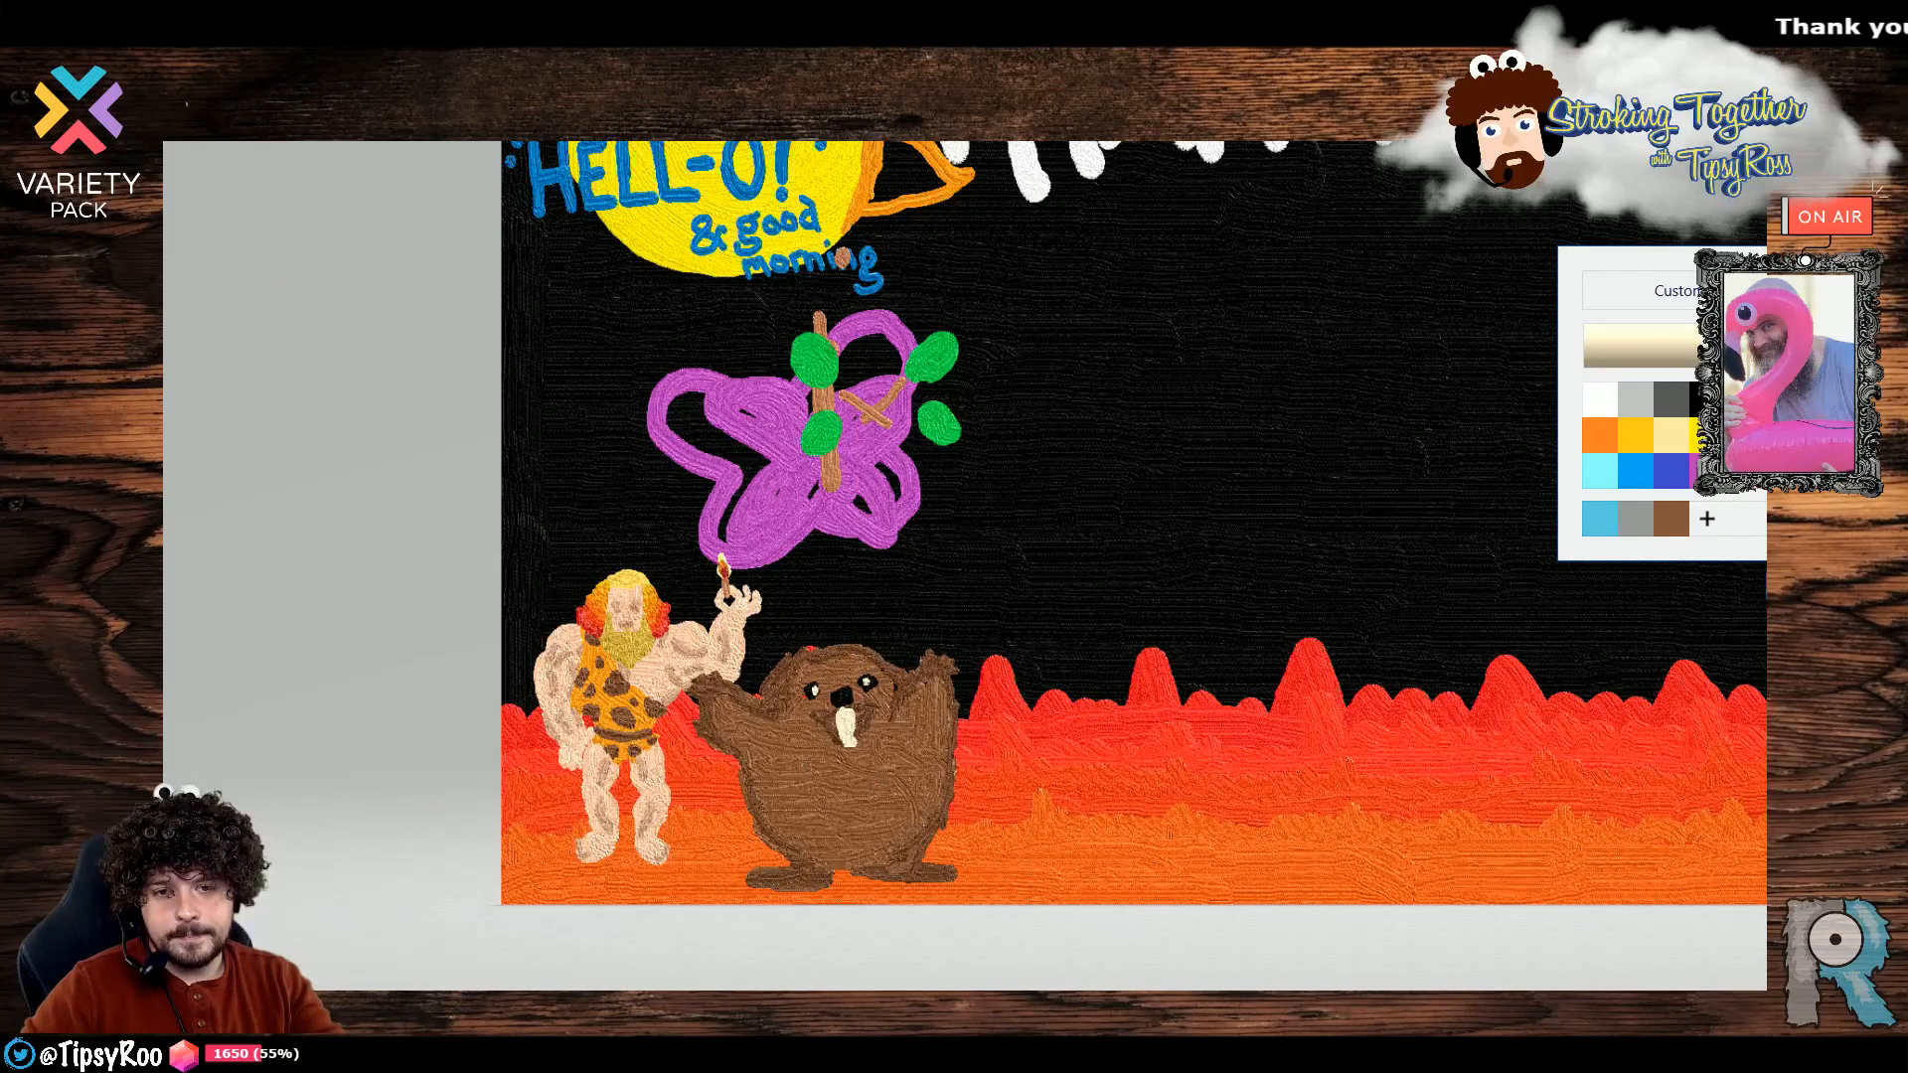
Paint a thick red V-shaped band across the beaver's chest, running from one raised hand to the other.
left_click(1778, 399)
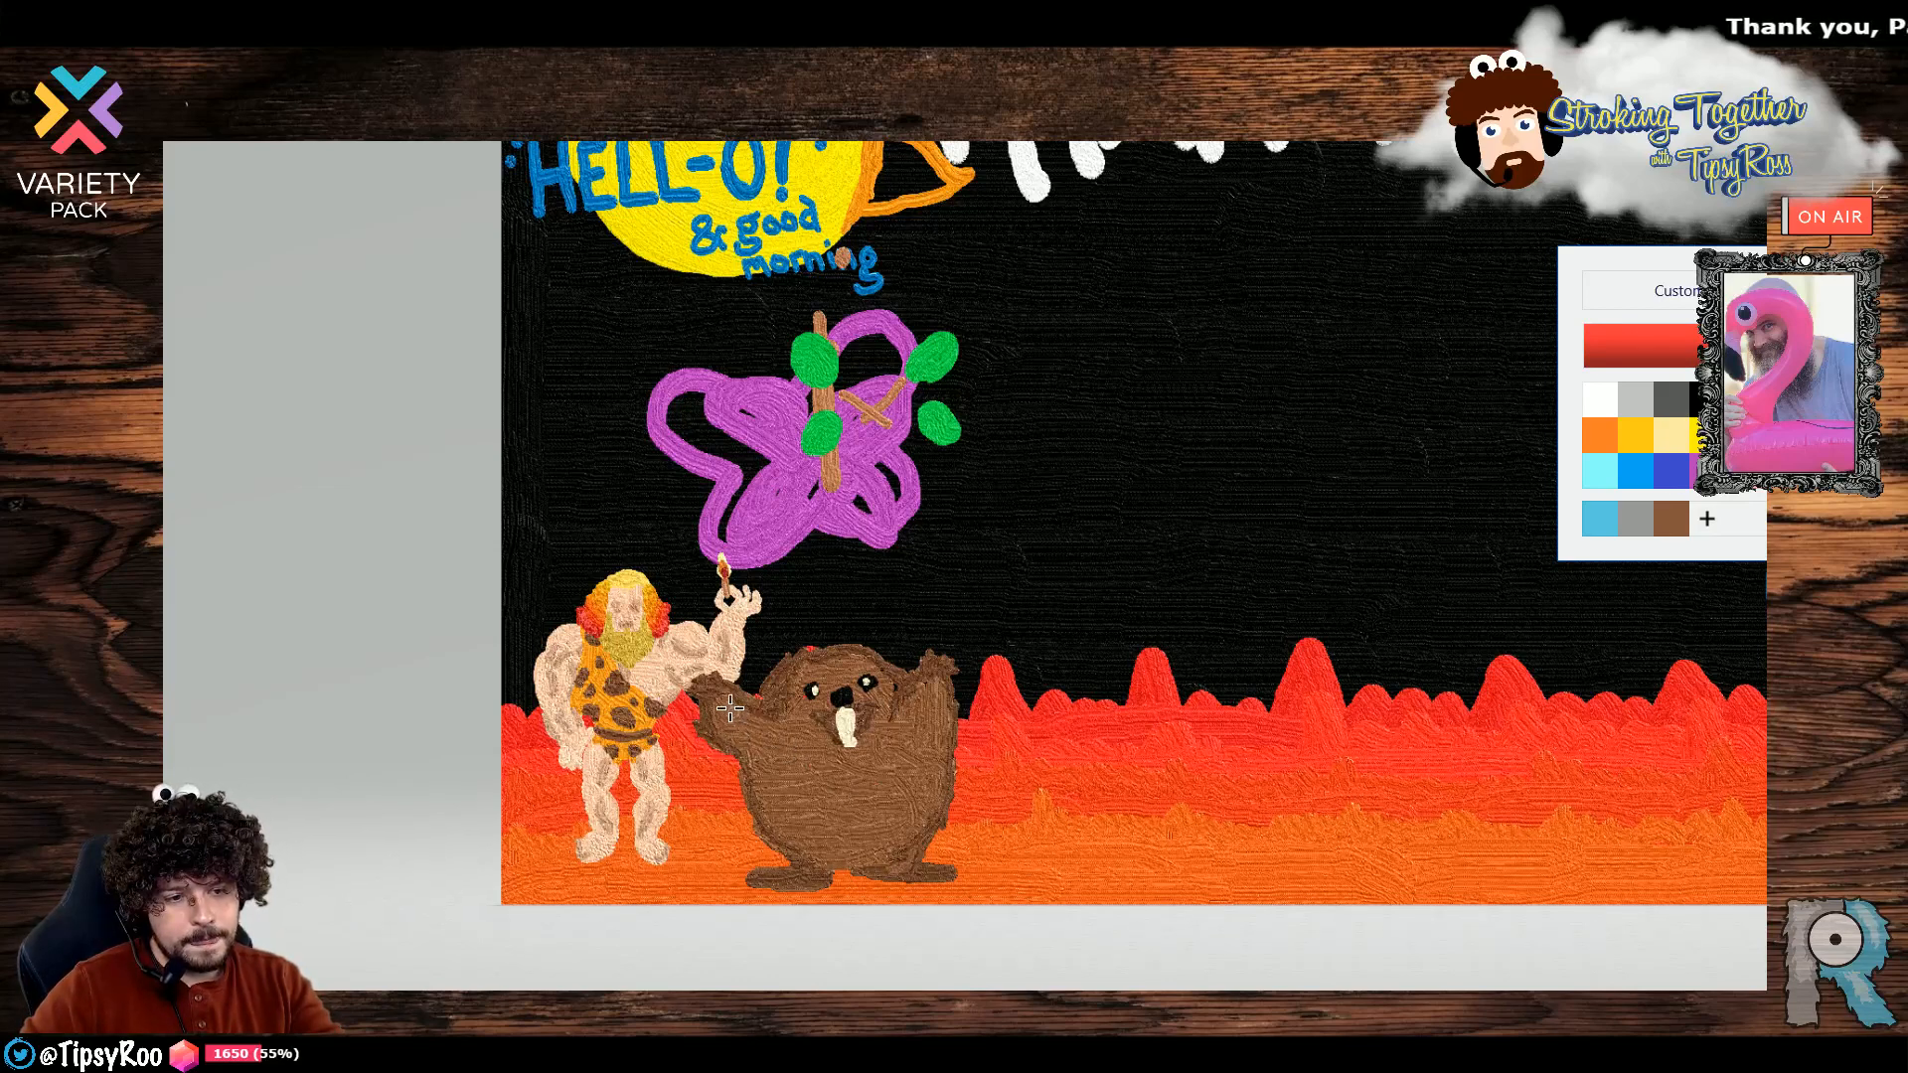
left_click_drag(712, 699, 872, 788)
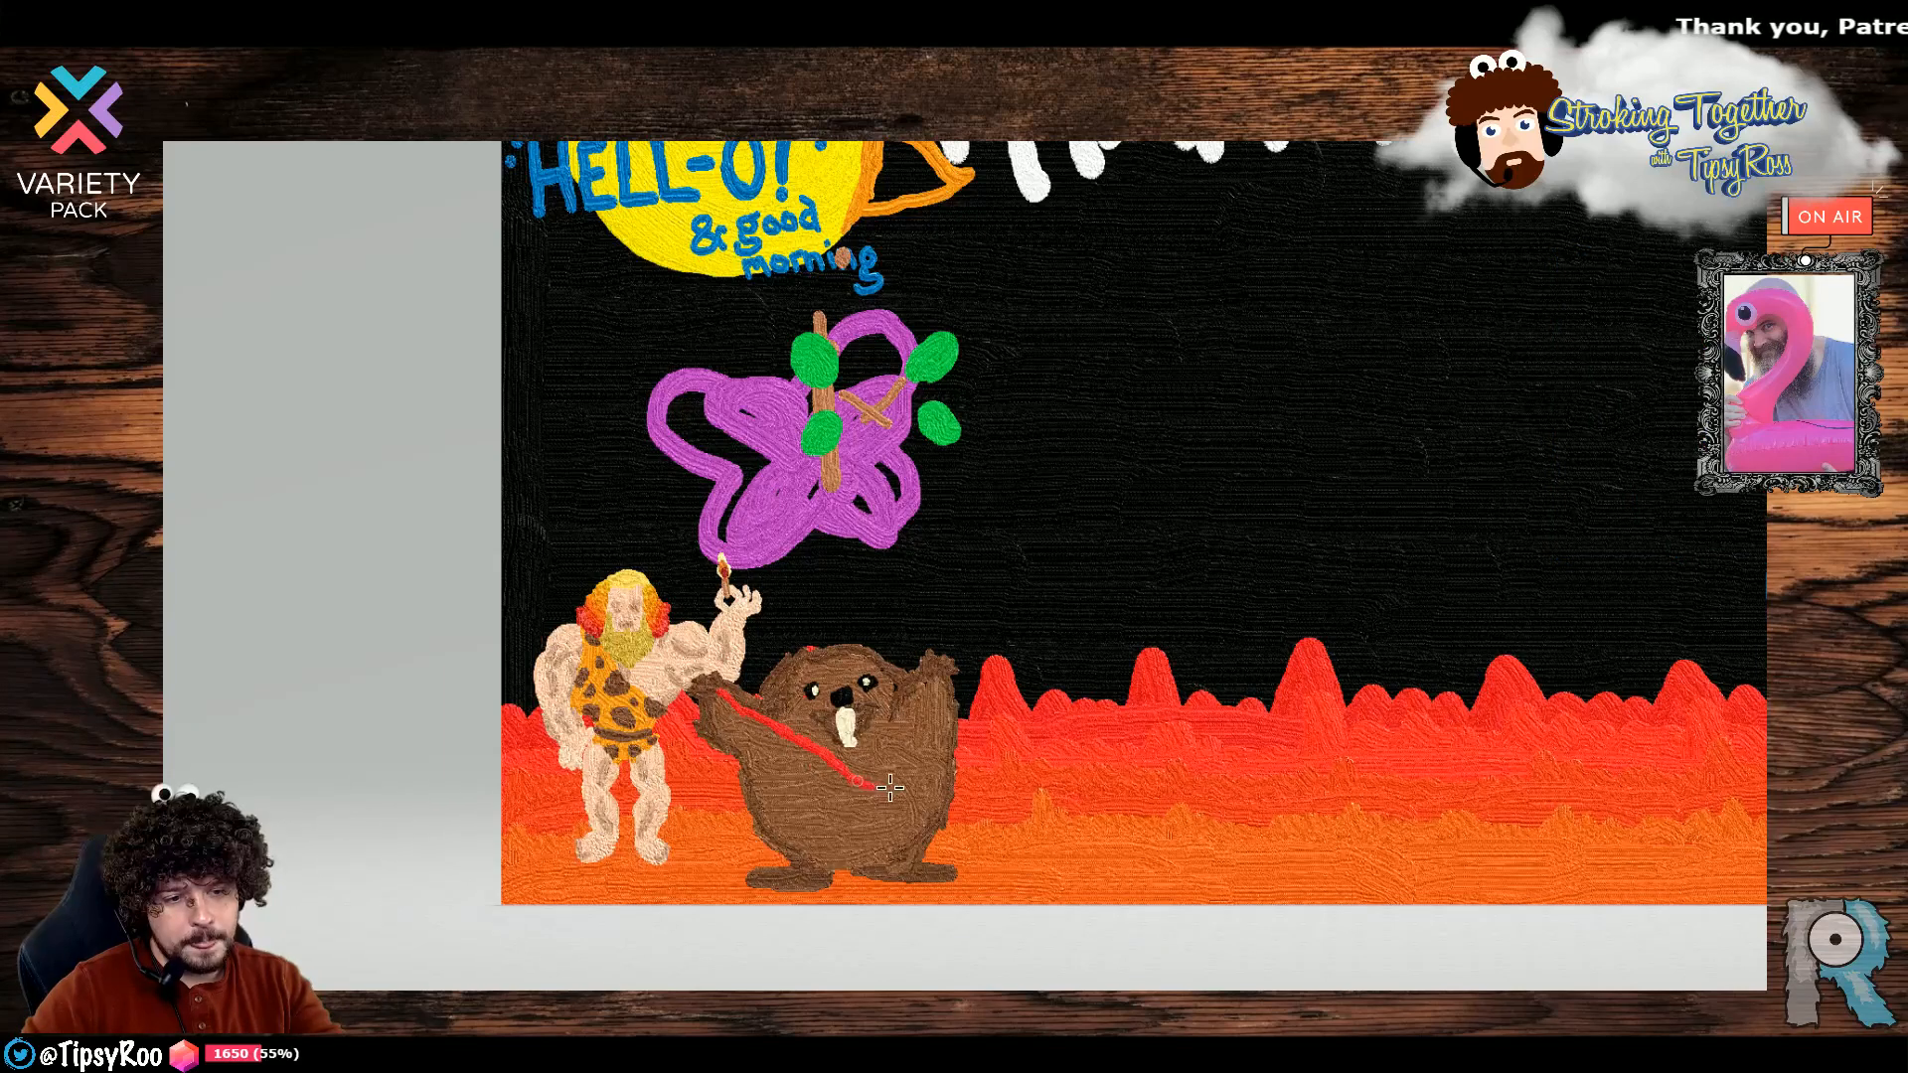
left_click_drag(937, 669, 872, 788)
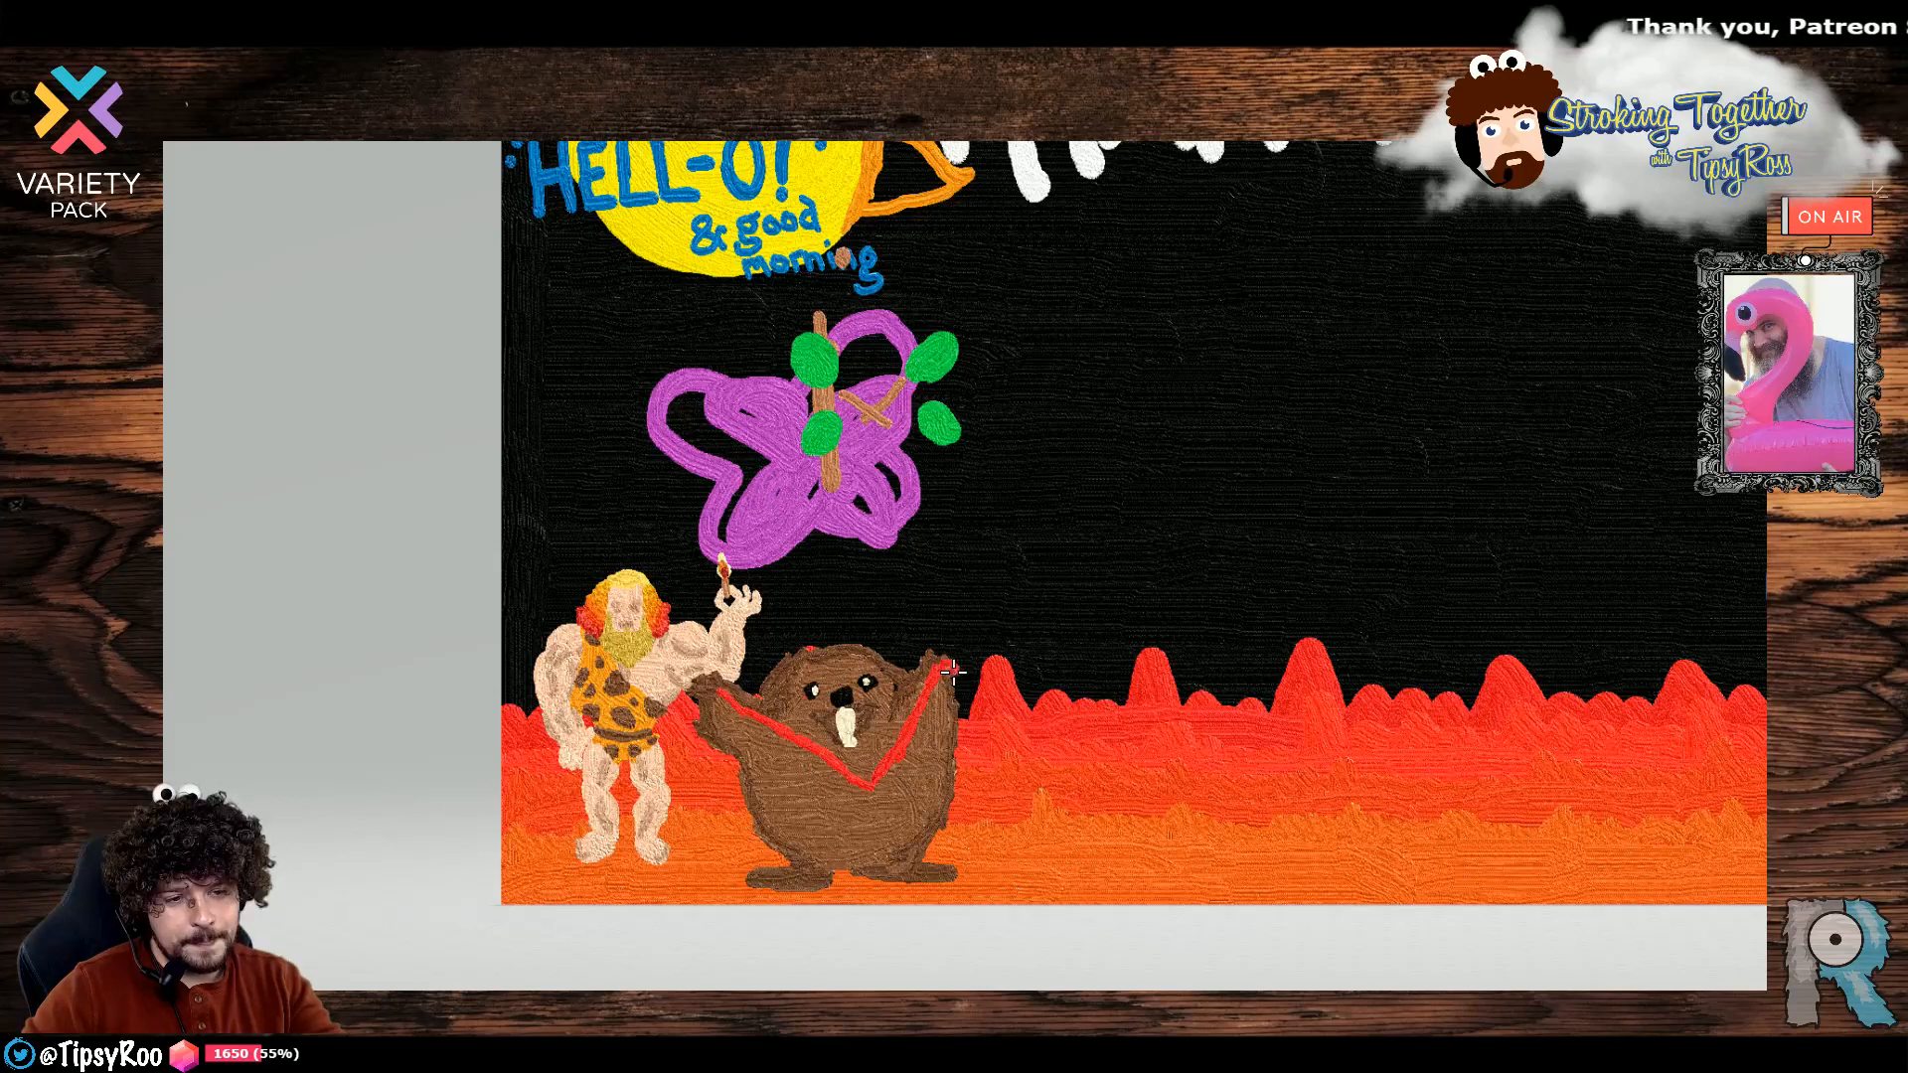
mouse_move(952, 672)
left_mouse_down()
mouse_move(873, 816)
mouse_move(955, 668)
mouse_move(865, 802)
left_mouse_up()
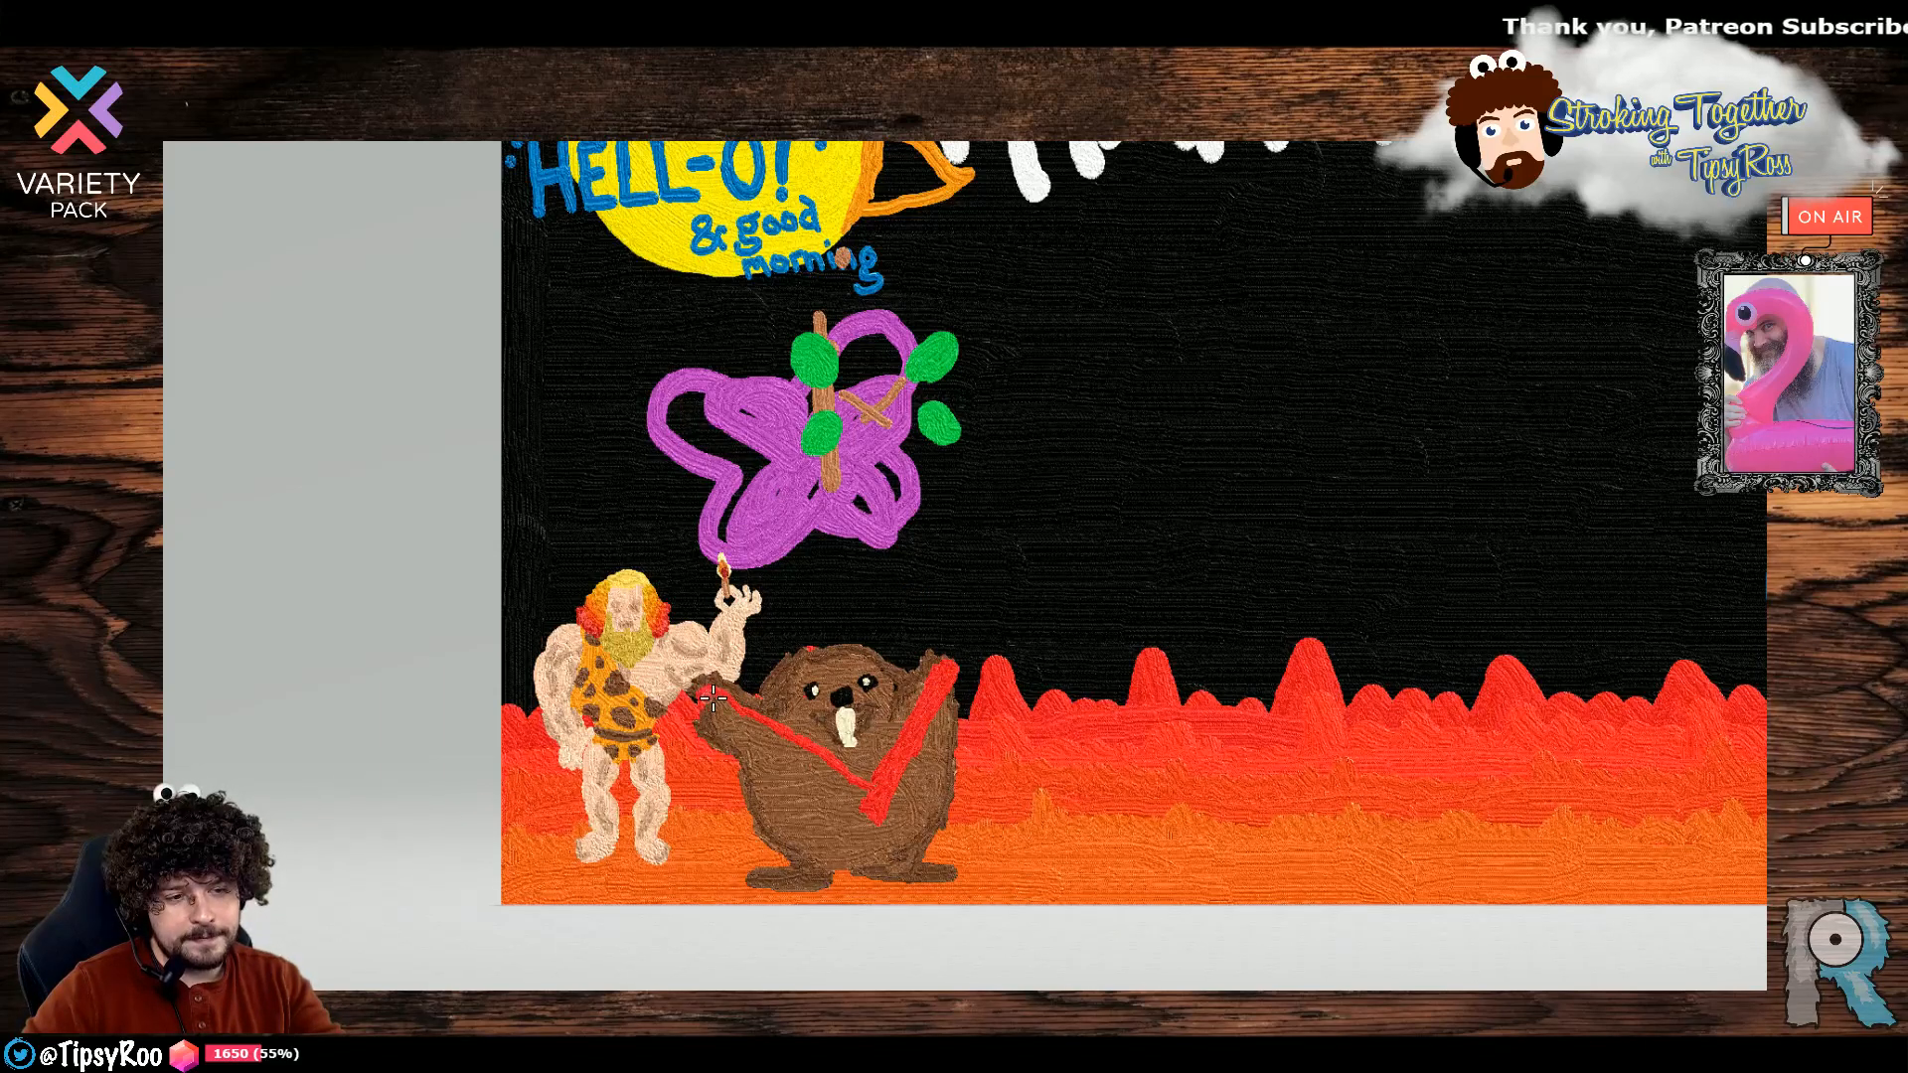
mouse_move(713, 699)
left_mouse_down()
mouse_move(850, 776)
mouse_move(867, 801)
mouse_move(806, 766)
mouse_move(868, 801)
mouse_move(715, 705)
mouse_move(870, 809)
mouse_move(957, 686)
left_mouse_up()
Mix the light grey eaeaea and paint a stripe along the upper edge of the red V-shaped band.
left_click(1854, 404)
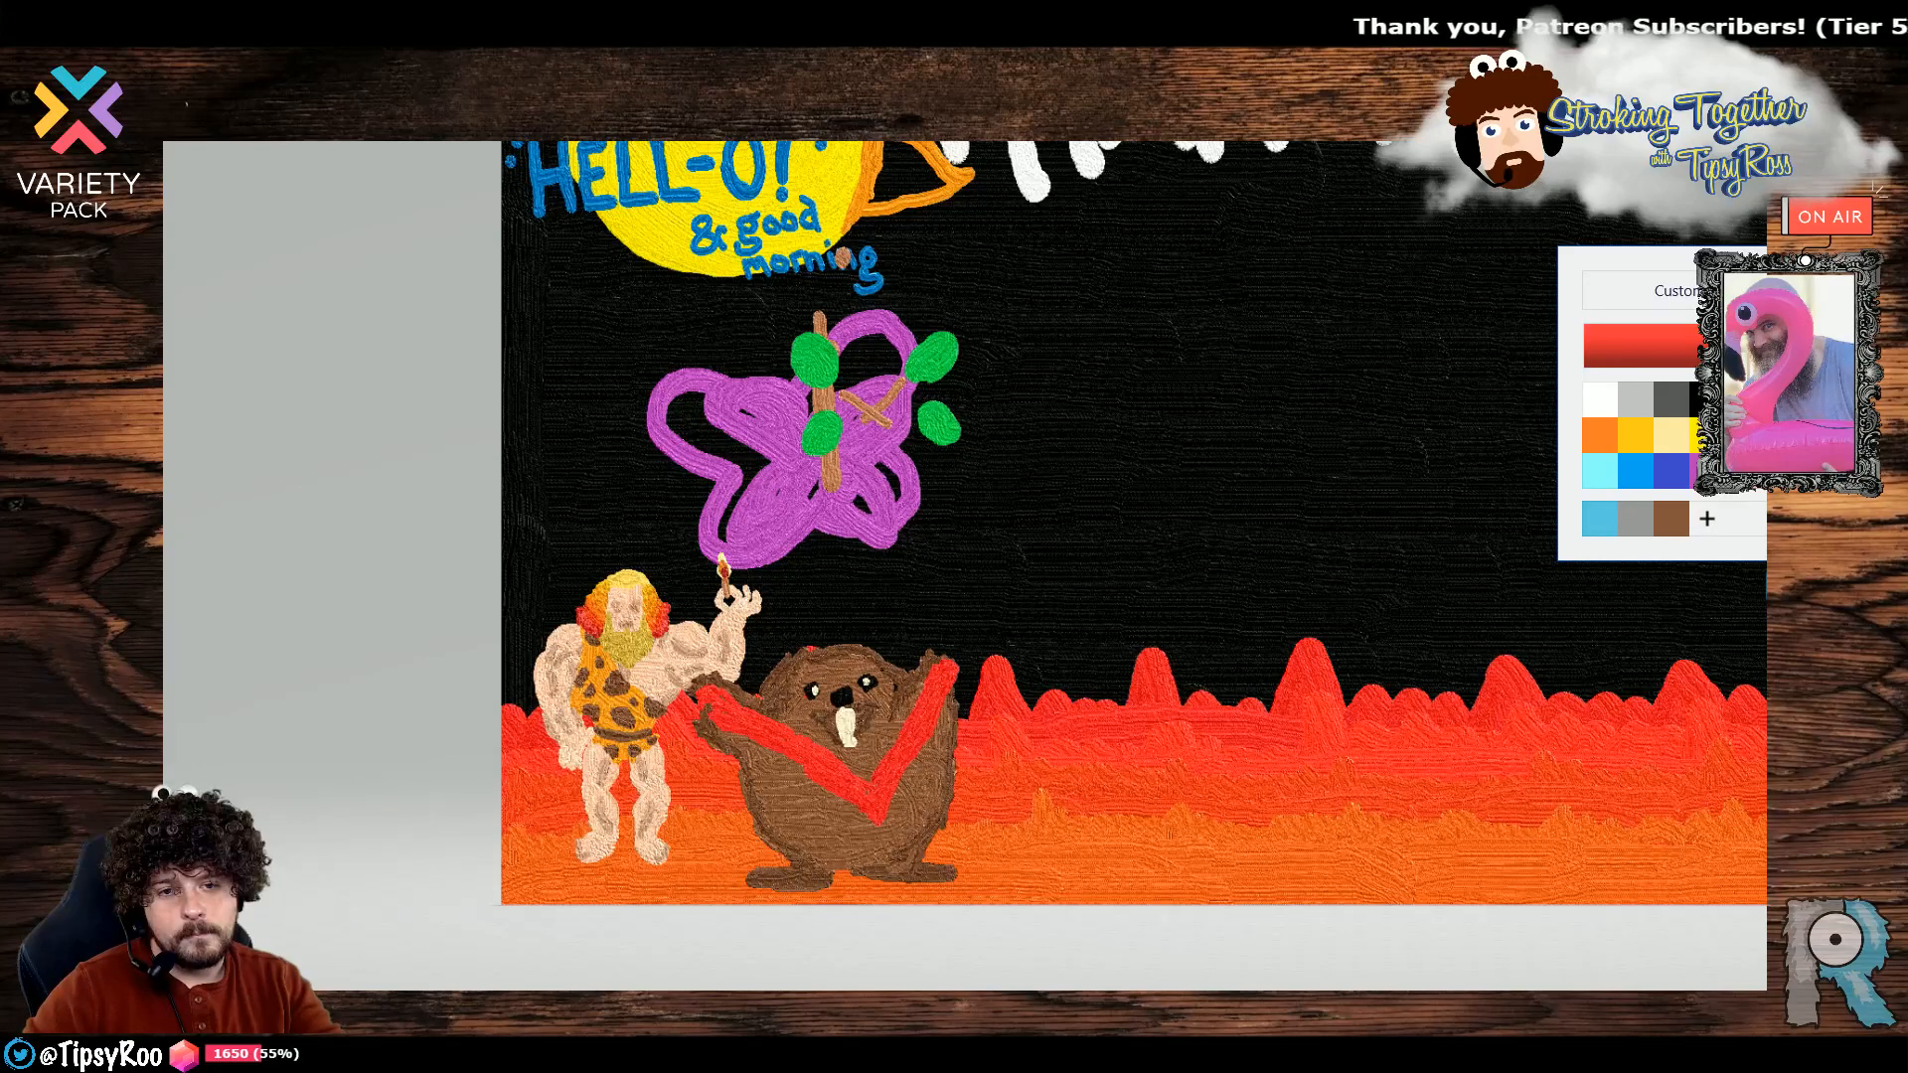
left_click(1614, 350)
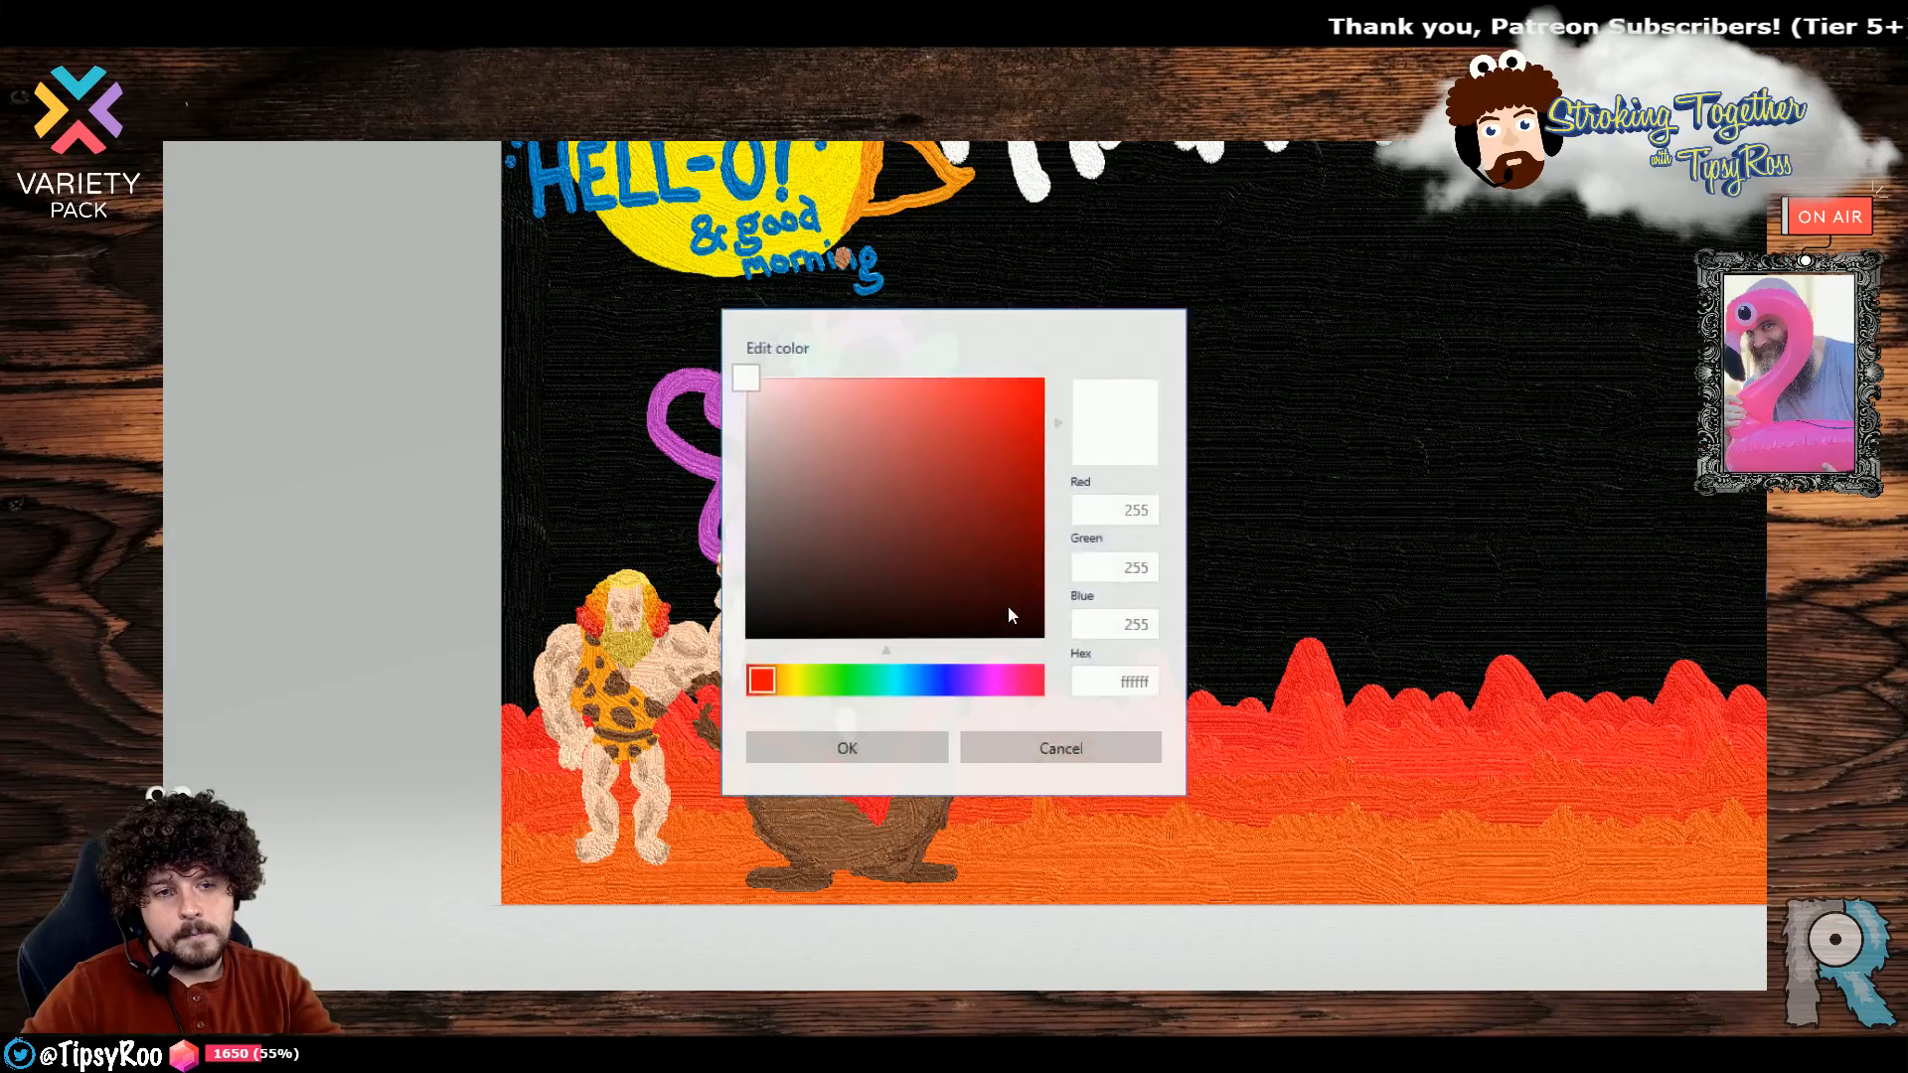
left_click_drag(752, 388, 749, 400)
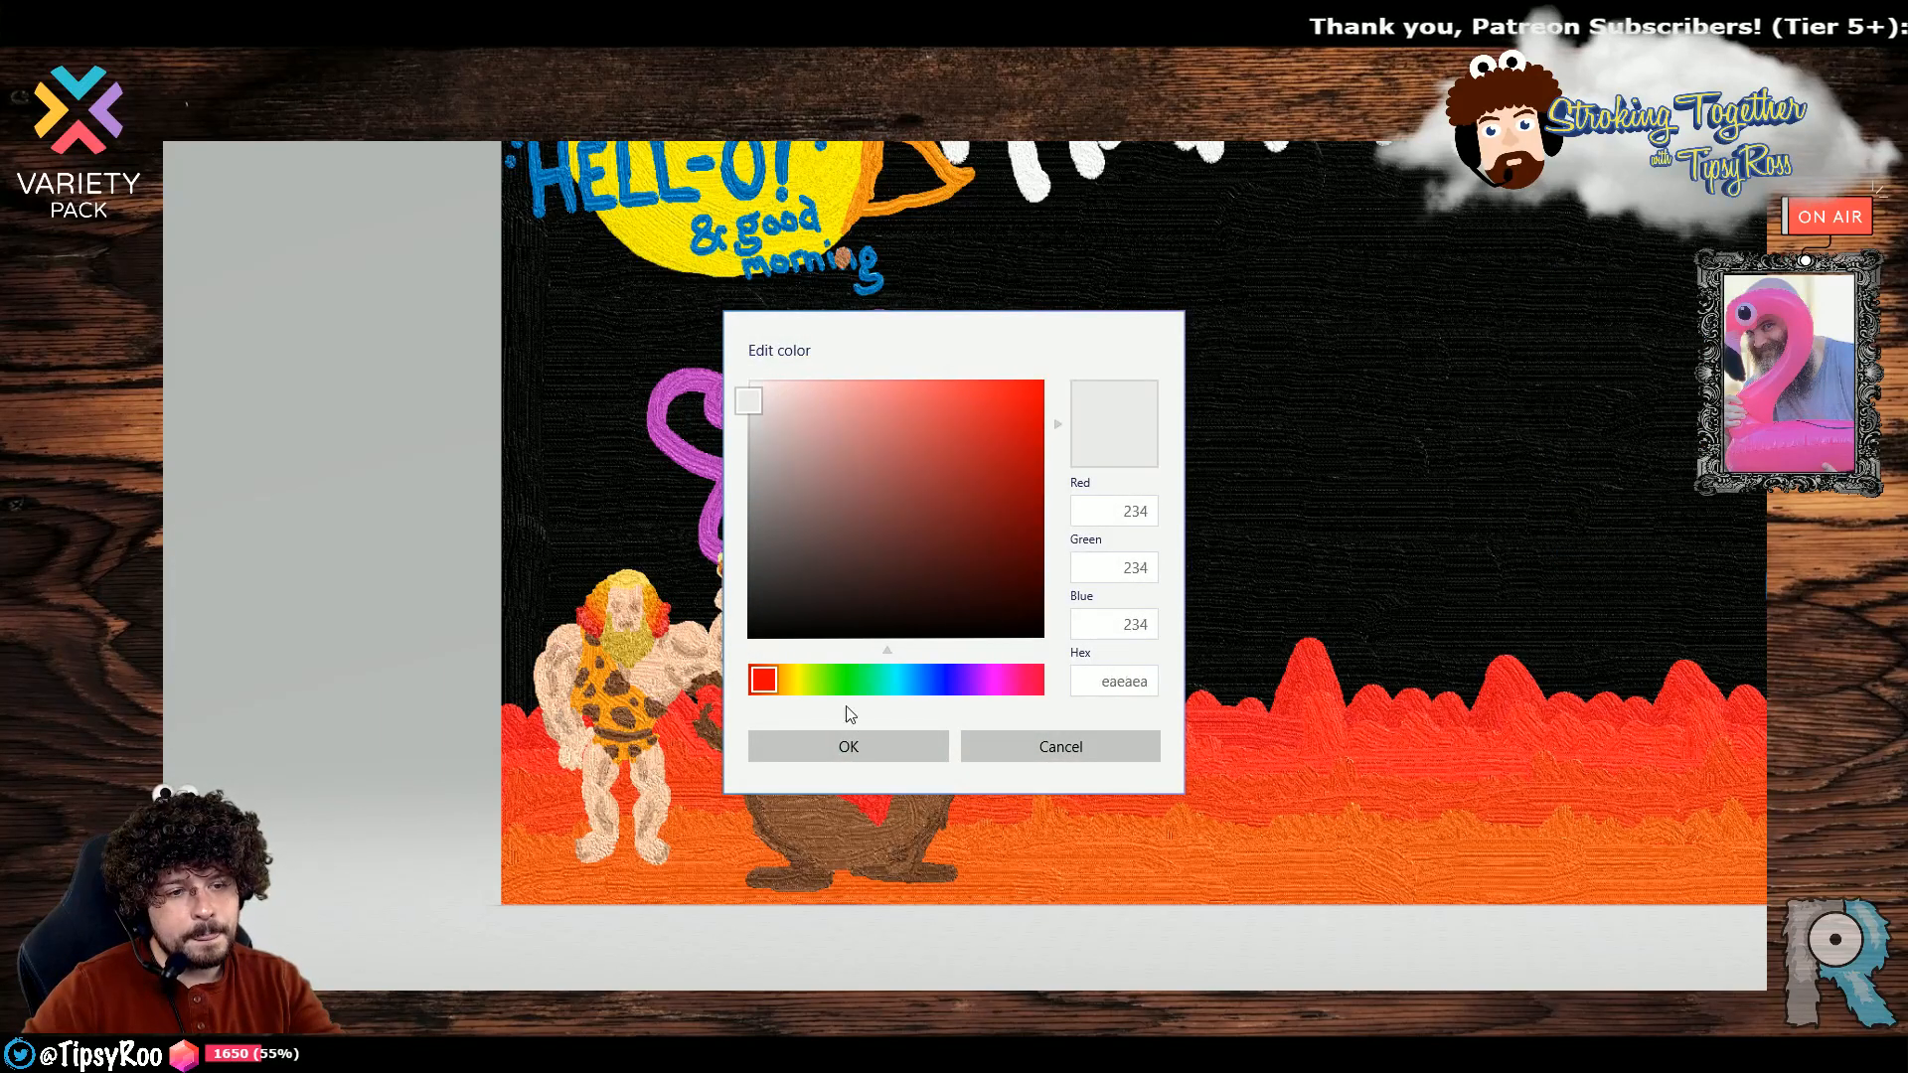
left_click(904, 753)
mouse_move(868, 780)
left_mouse_down()
mouse_move(935, 657)
mouse_move(872, 773)
left_mouse_up()
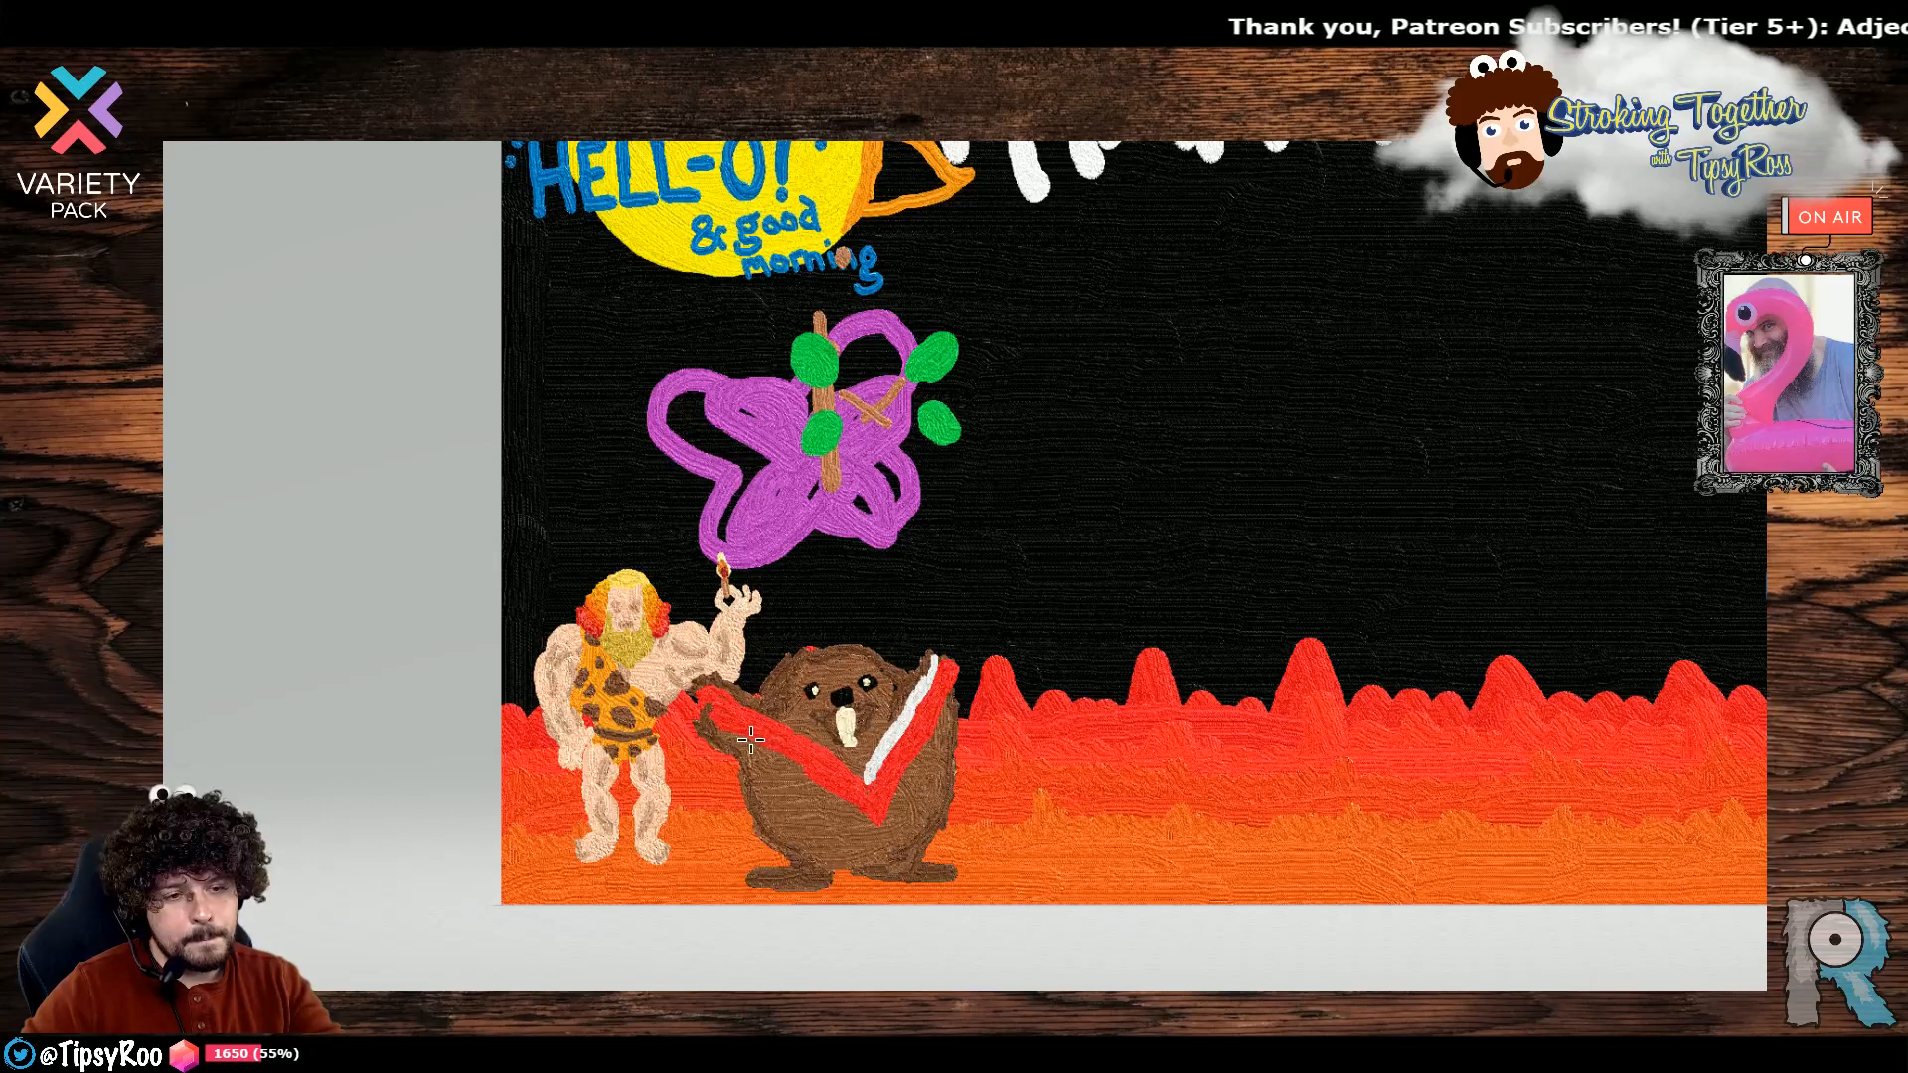
mouse_move(722, 688)
left_mouse_down()
mouse_move(872, 781)
mouse_move(791, 744)
mouse_move(867, 763)
left_mouse_up()
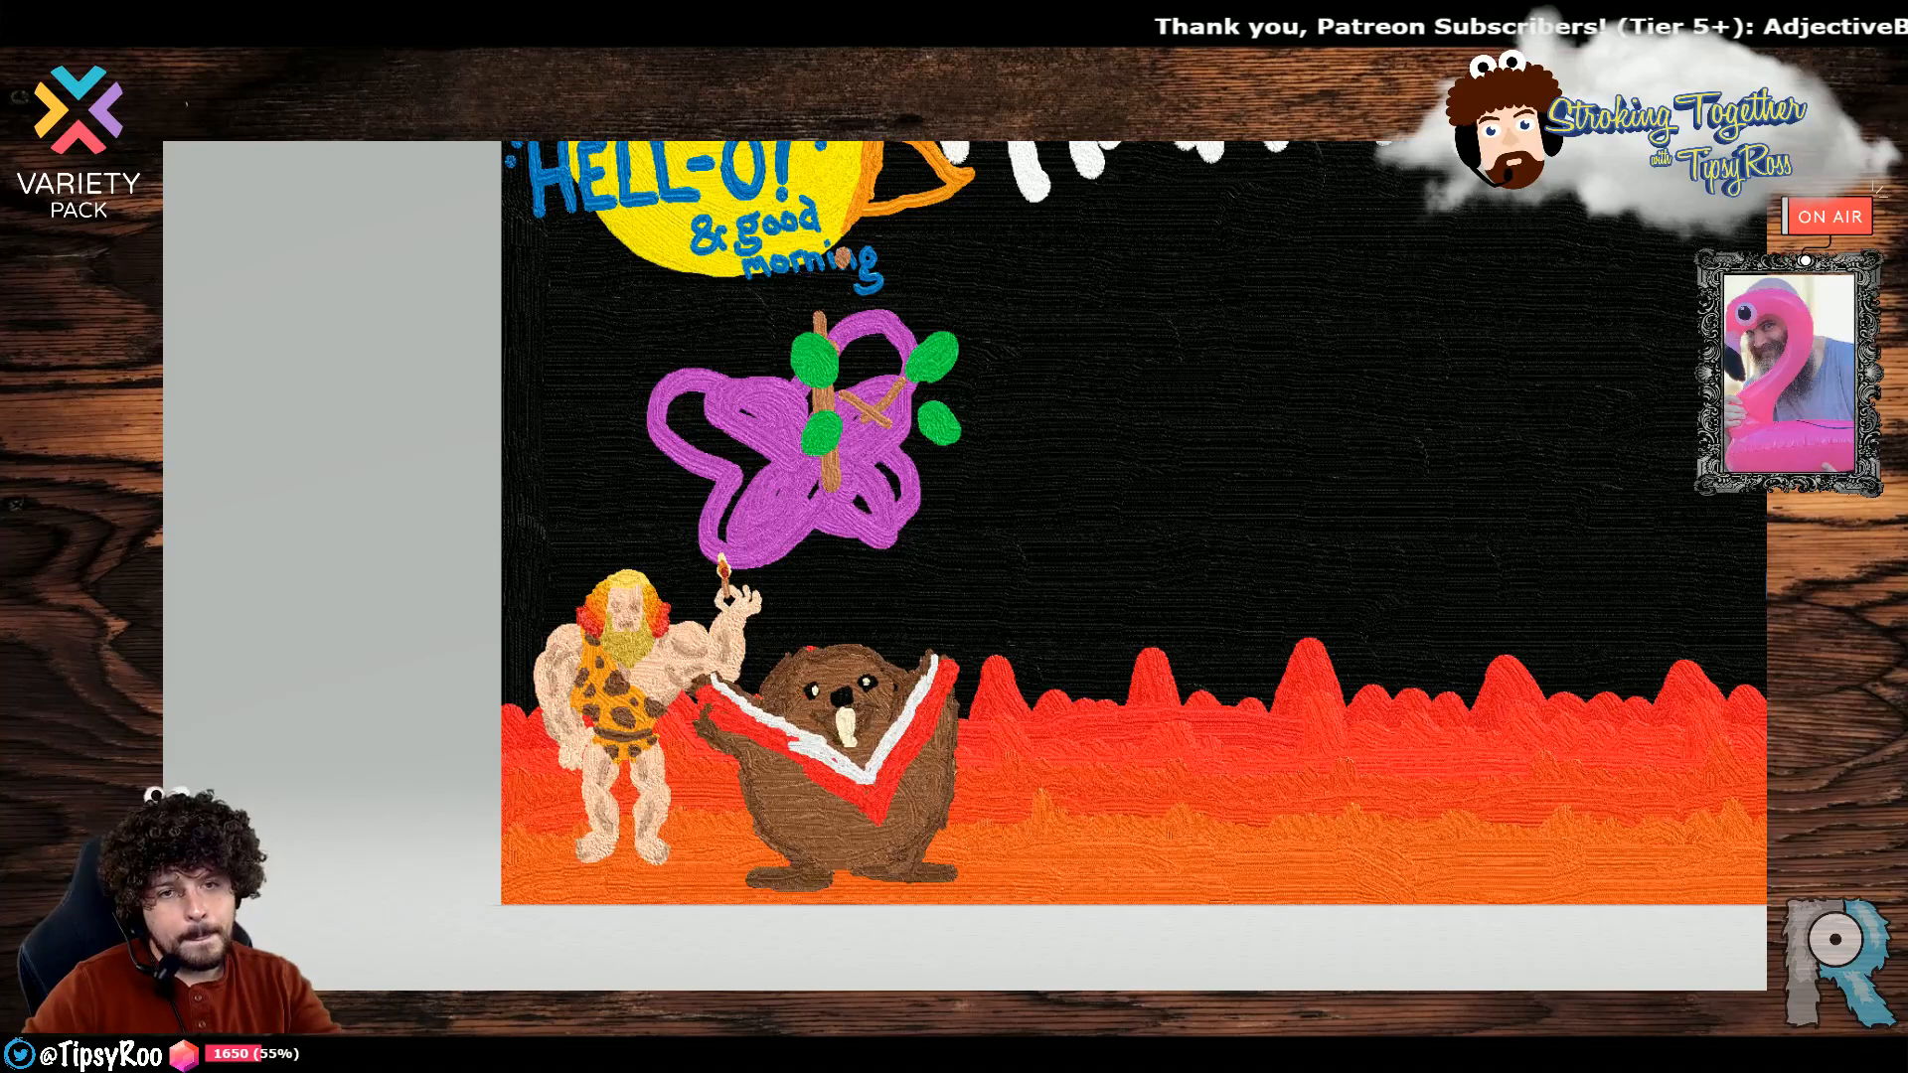
Mix the pale yellow ffe89b and paint over the light stripe along the upper edge of the beaver's V-shaped band.
left_click(1764, 403)
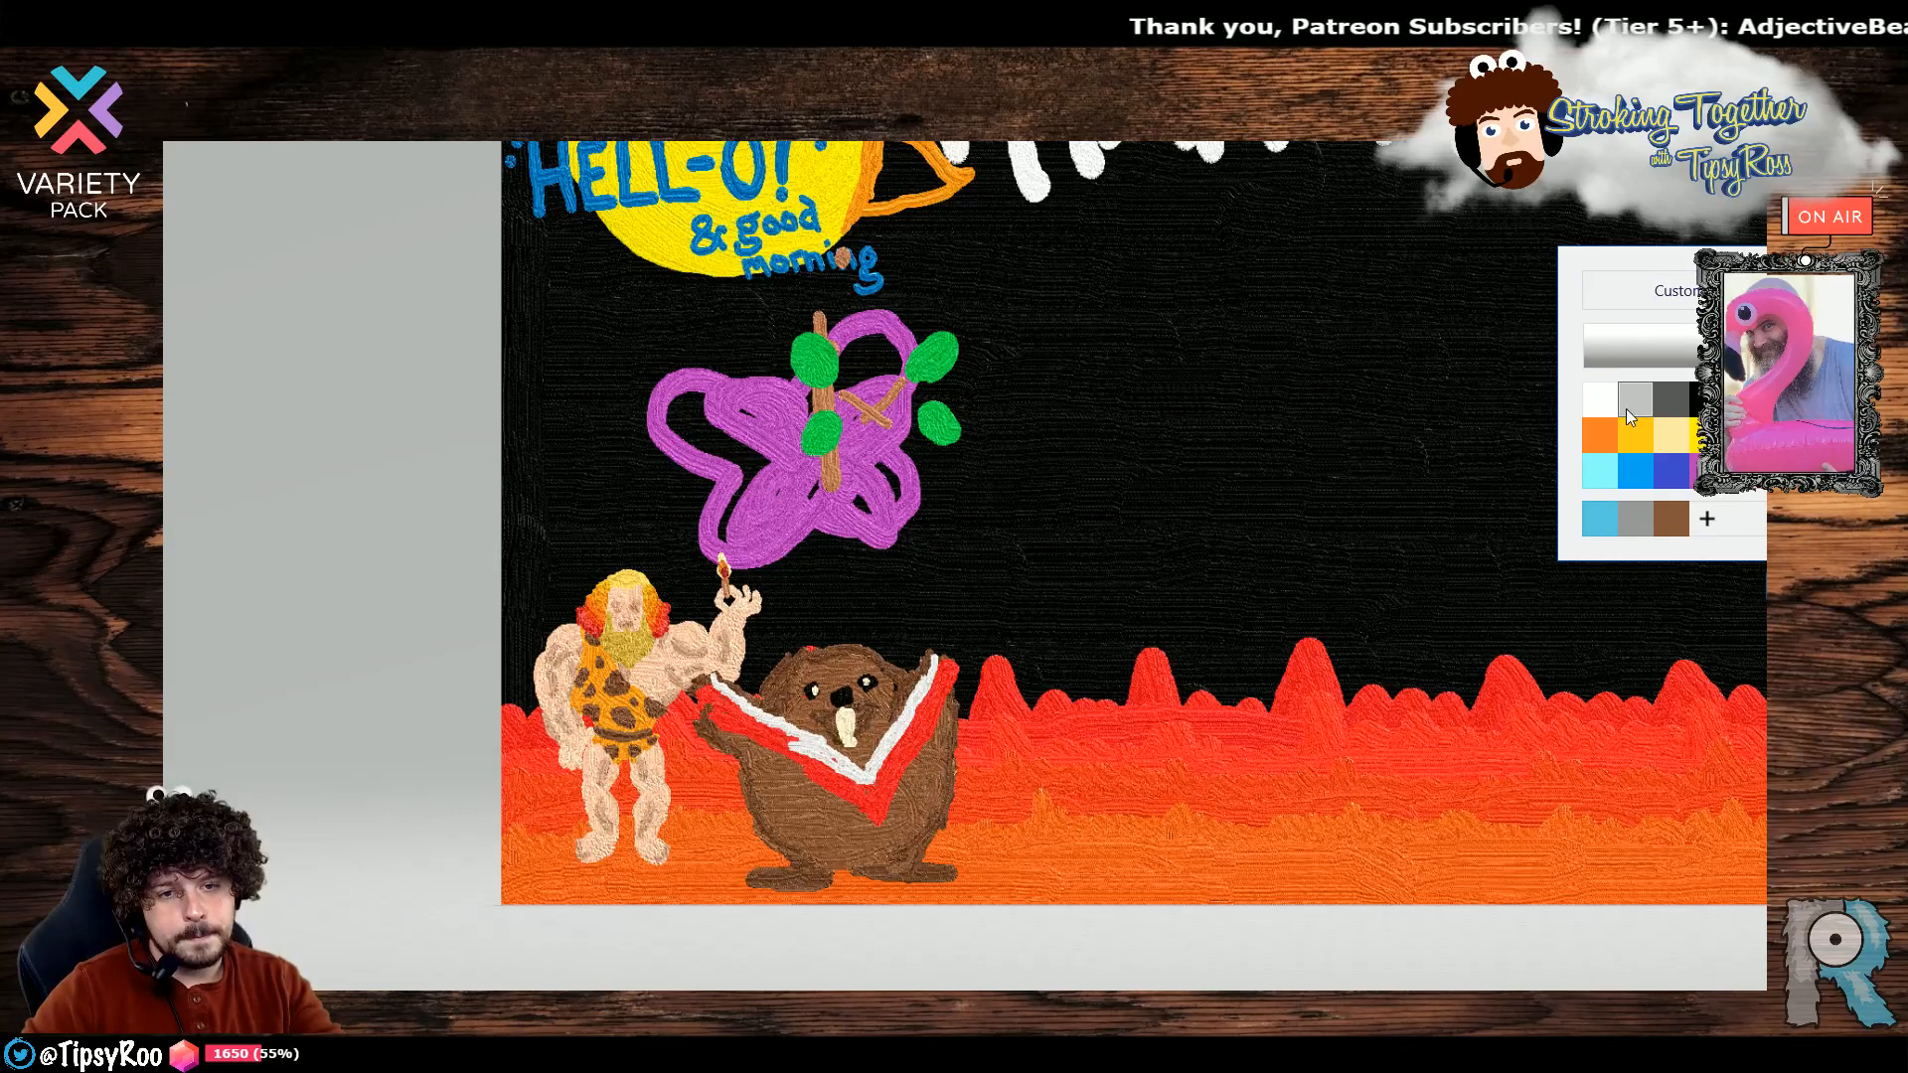
left_click(1631, 439)
left_click(1630, 350)
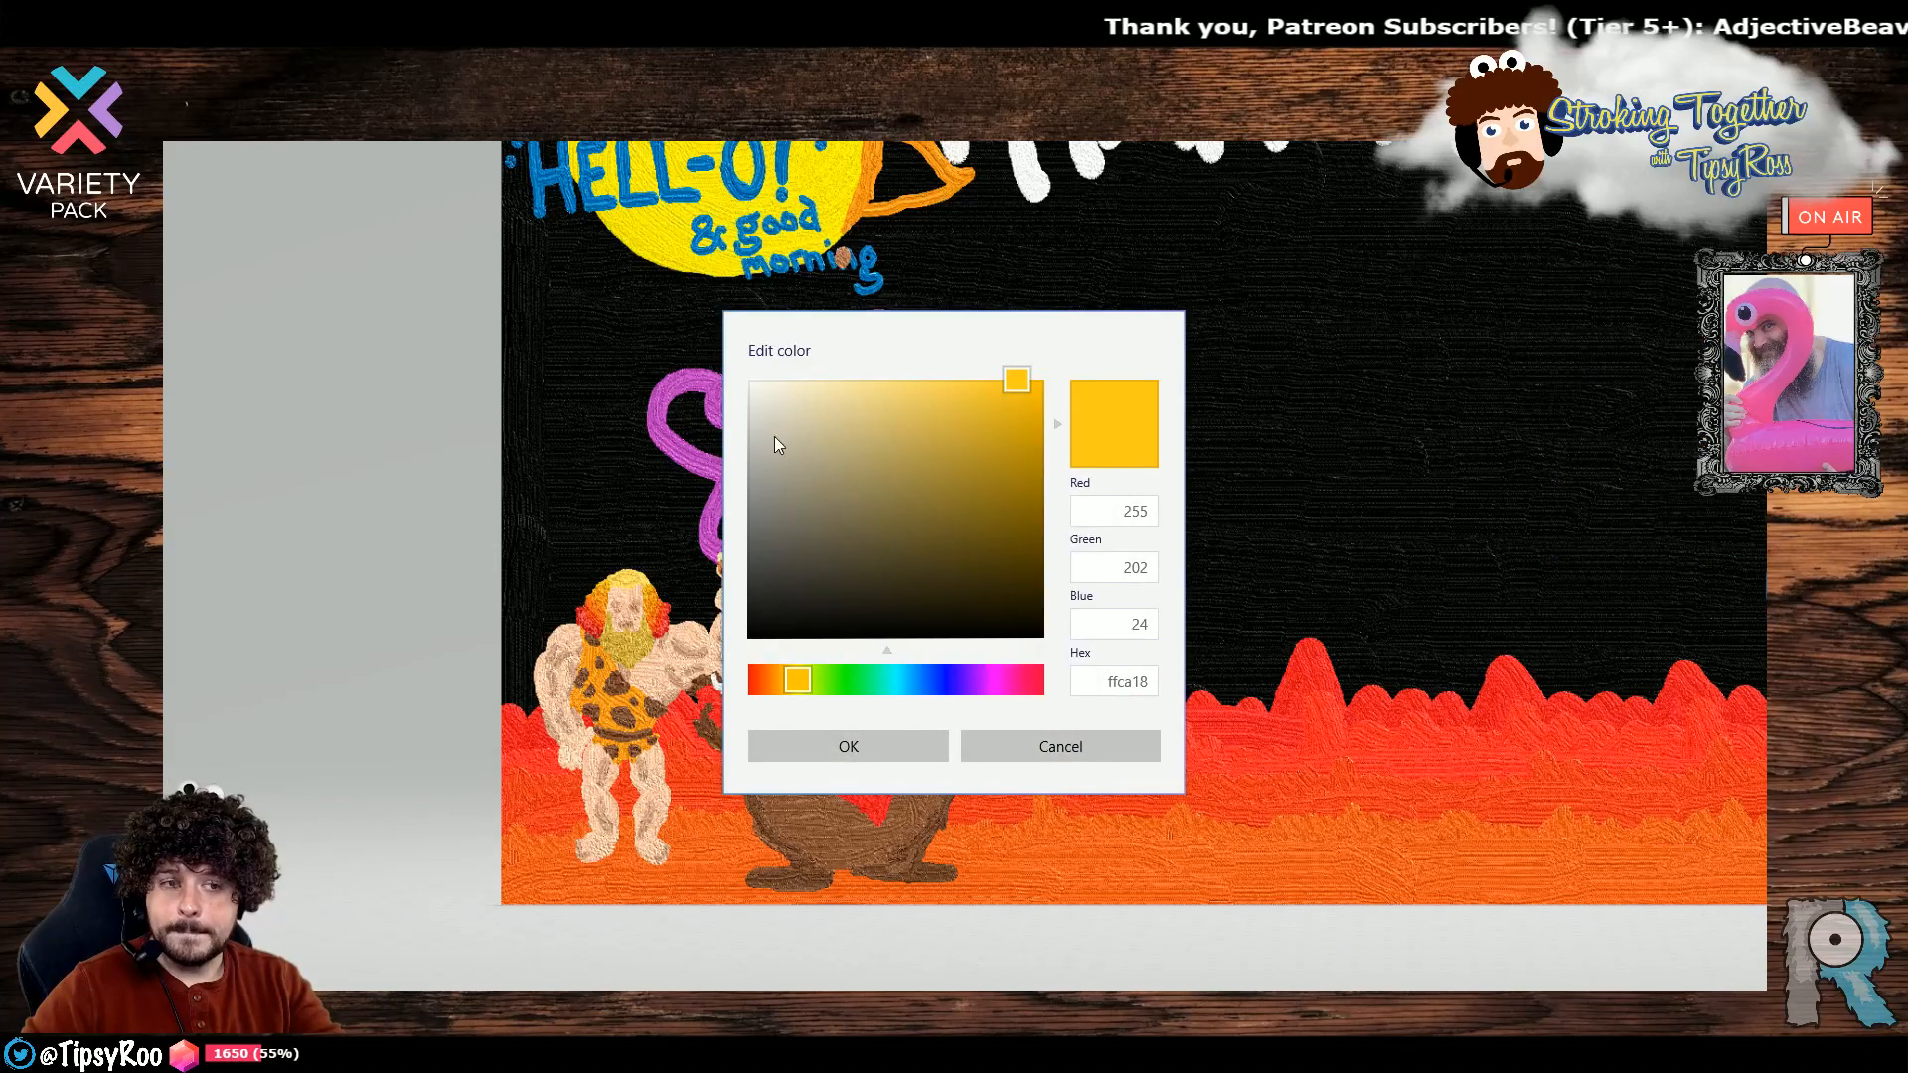
left_click_drag(1007, 380, 864, 374)
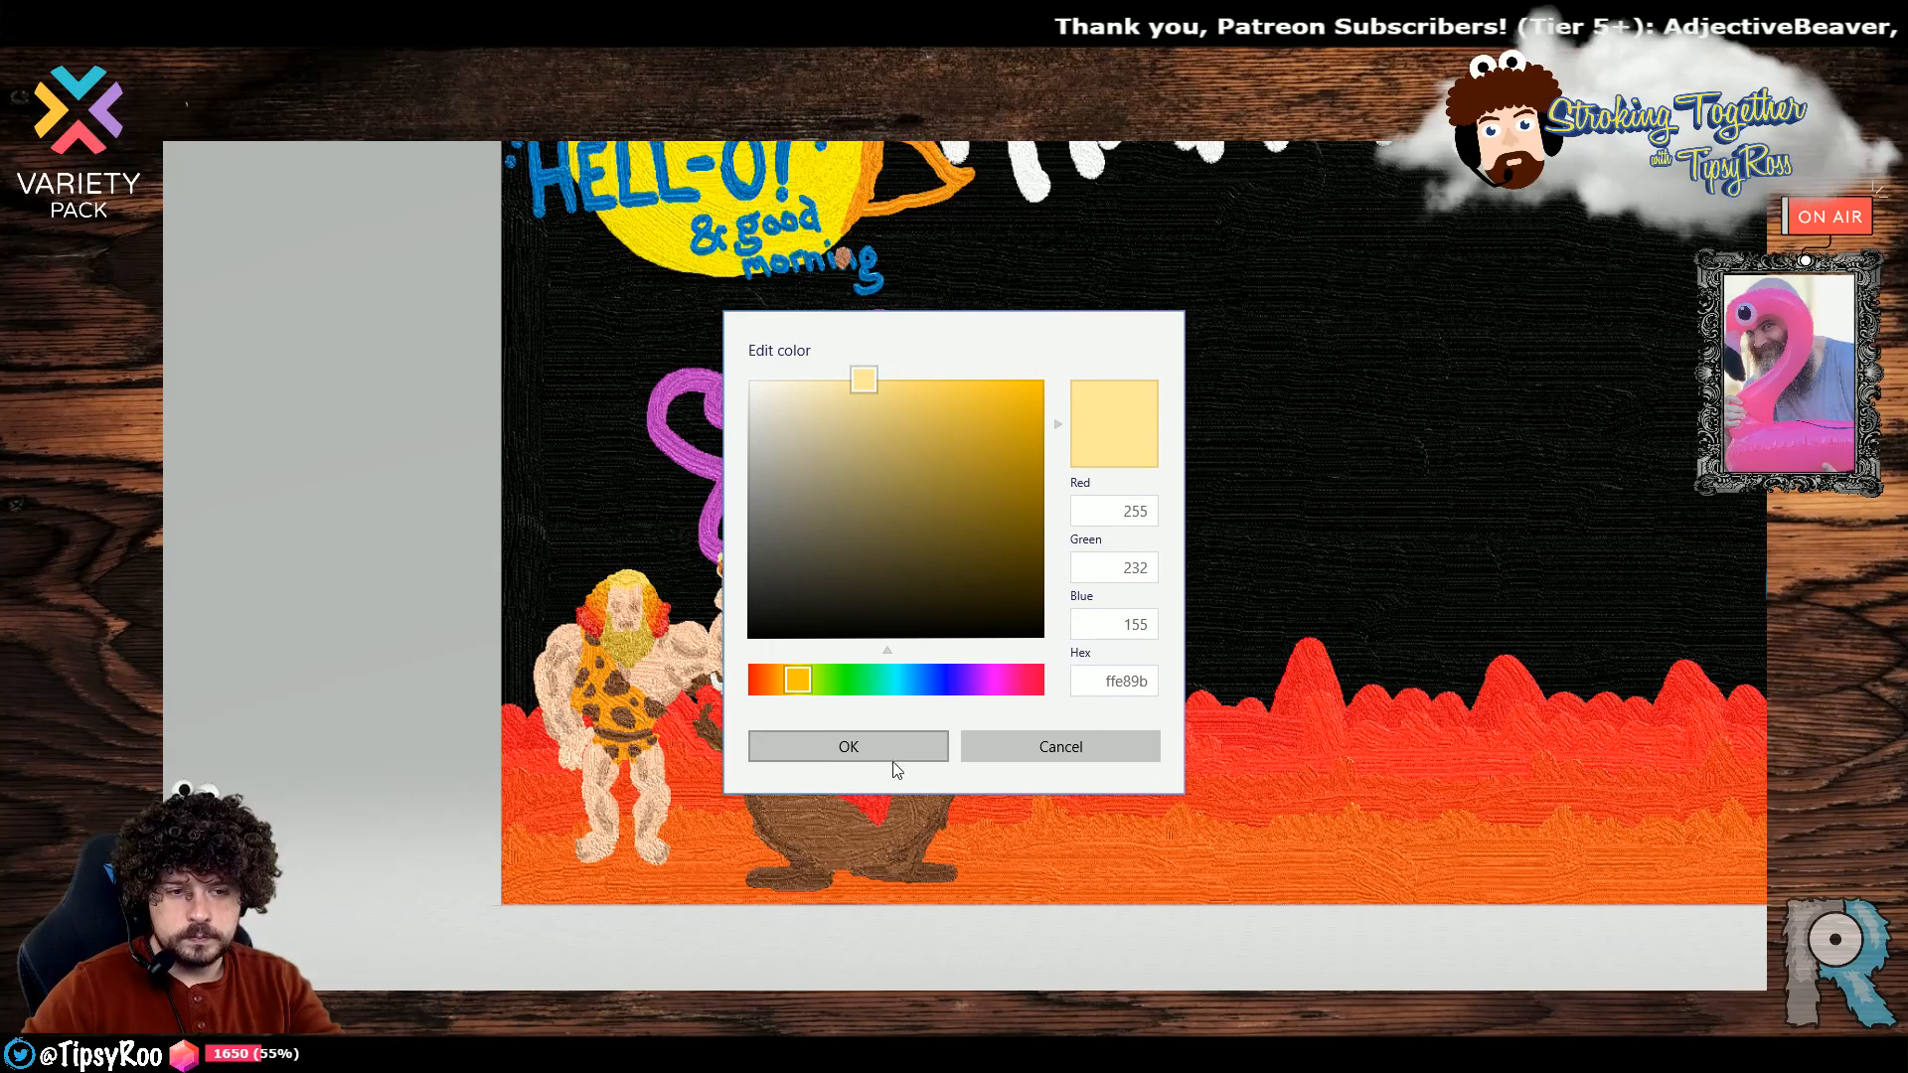
left_click(892, 759)
mouse_move(867, 773)
left_mouse_down()
mouse_move(932, 656)
mouse_move(873, 763)
mouse_move(810, 755)
mouse_move(795, 725)
mouse_move(807, 757)
mouse_move(718, 683)
mouse_move(847, 771)
mouse_move(888, 757)
mouse_move(924, 702)
mouse_move(890, 740)
mouse_move(900, 718)
left_mouse_up()
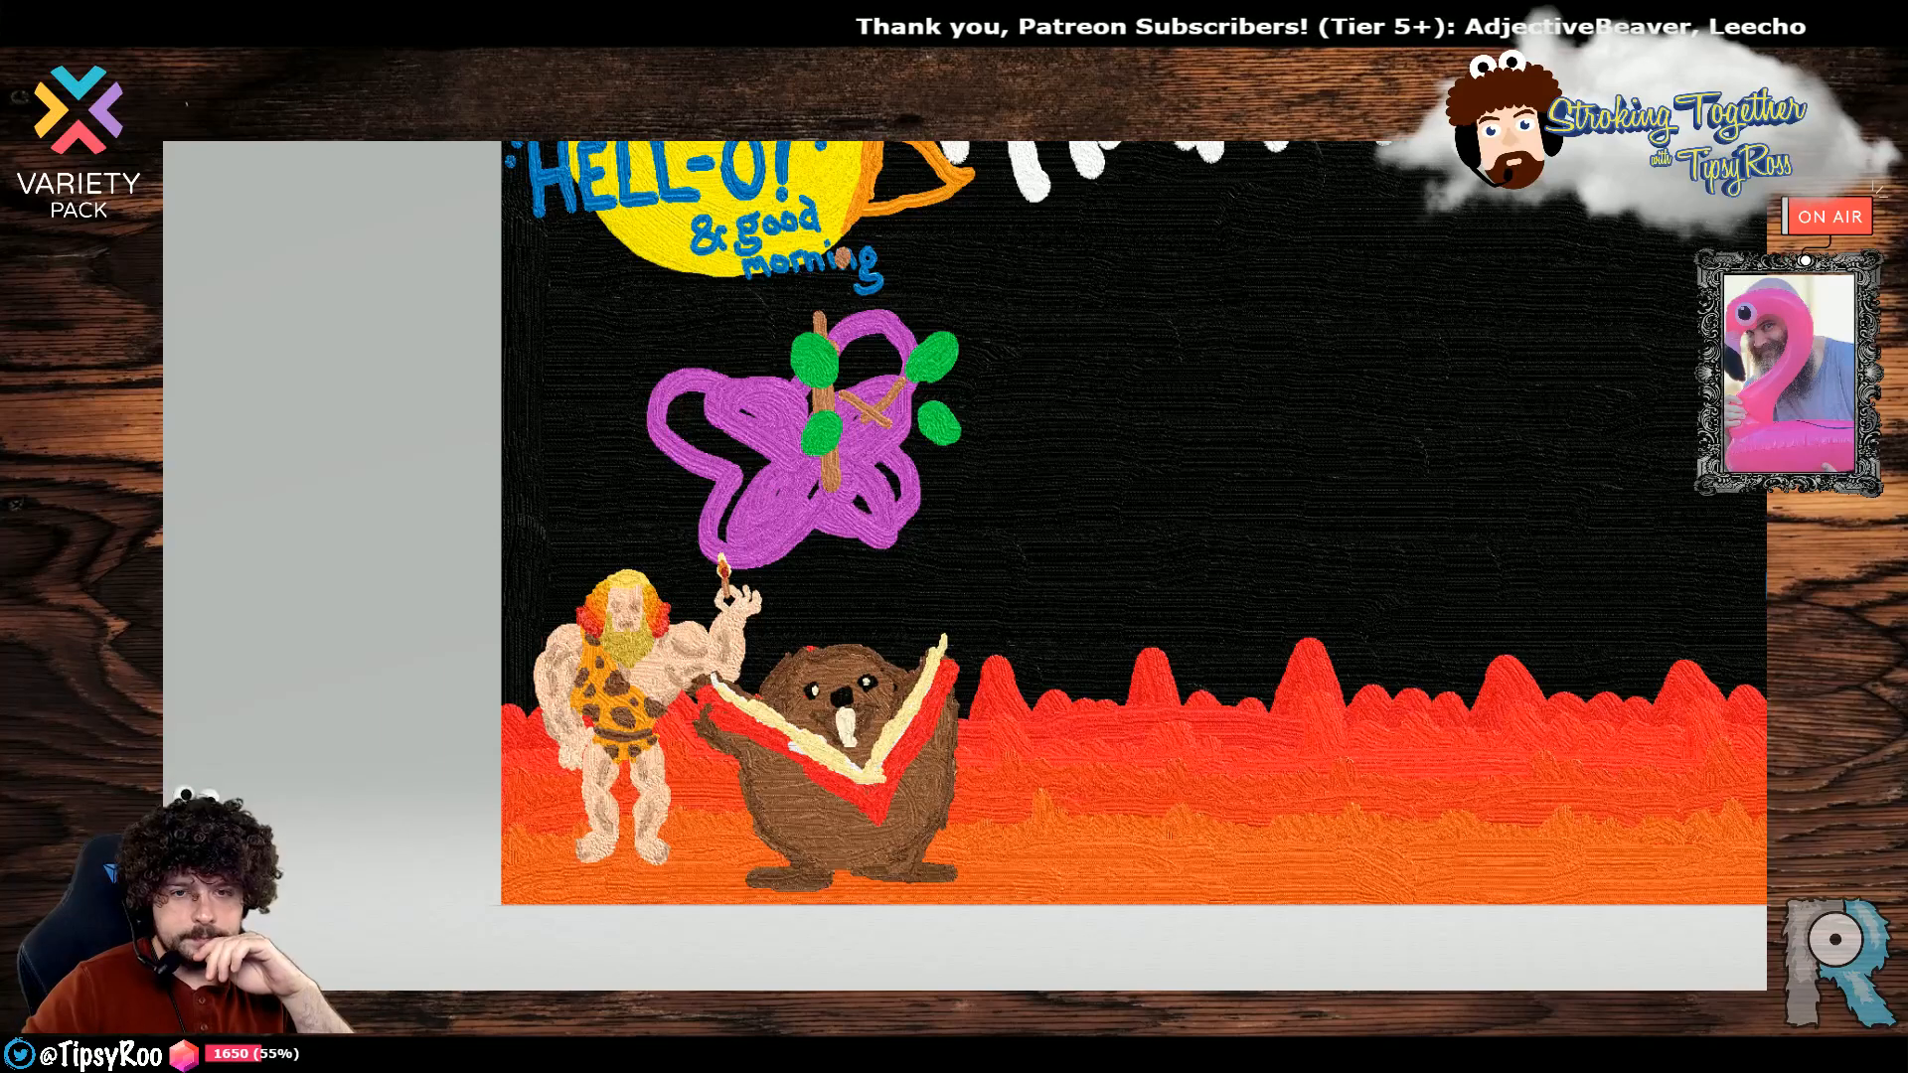
Paint and fill a broad light brown tail arching from behind the beaver's head down its side beyond the raised hand.
left_click(1779, 584)
left_click(1671, 519)
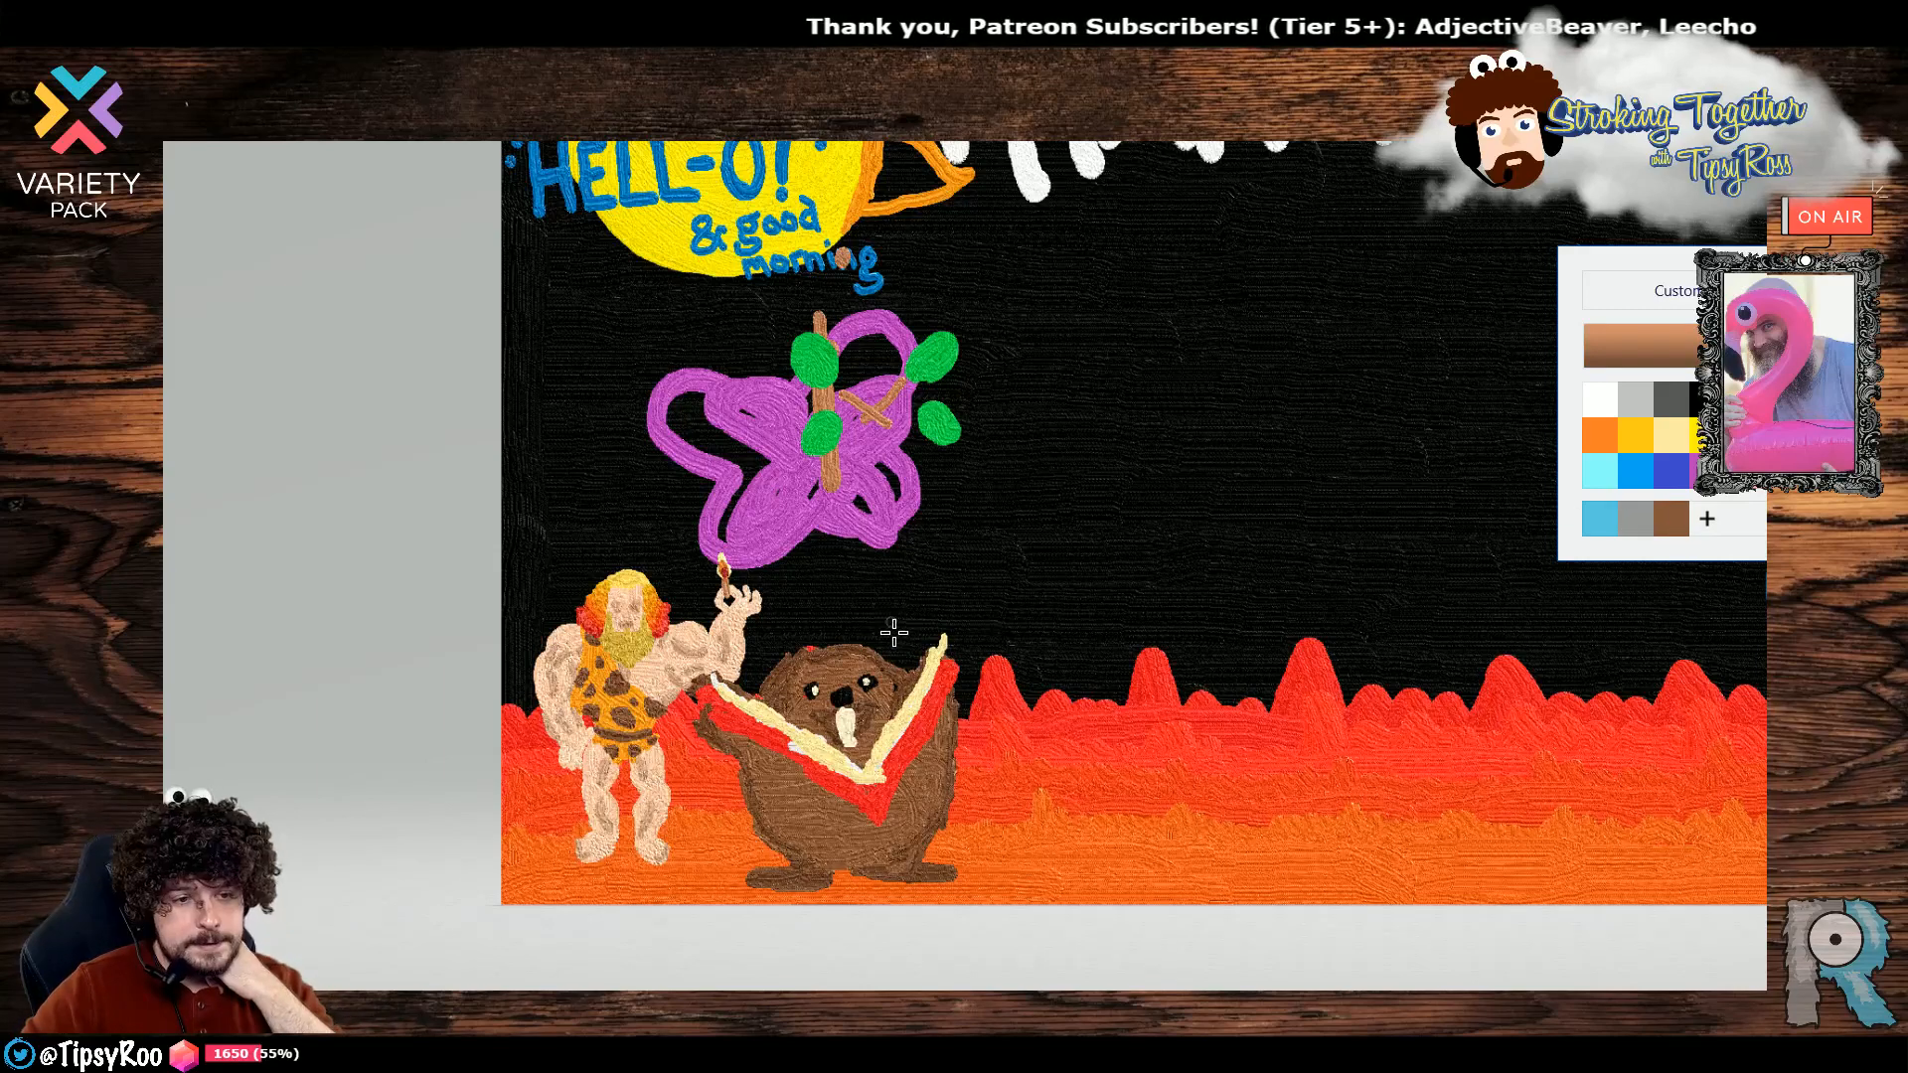
mouse_move(848, 639)
left_mouse_down()
mouse_move(861, 610)
mouse_move(944, 616)
mouse_move(972, 636)
mouse_move(976, 658)
mouse_move(952, 651)
mouse_move(979, 730)
left_mouse_up()
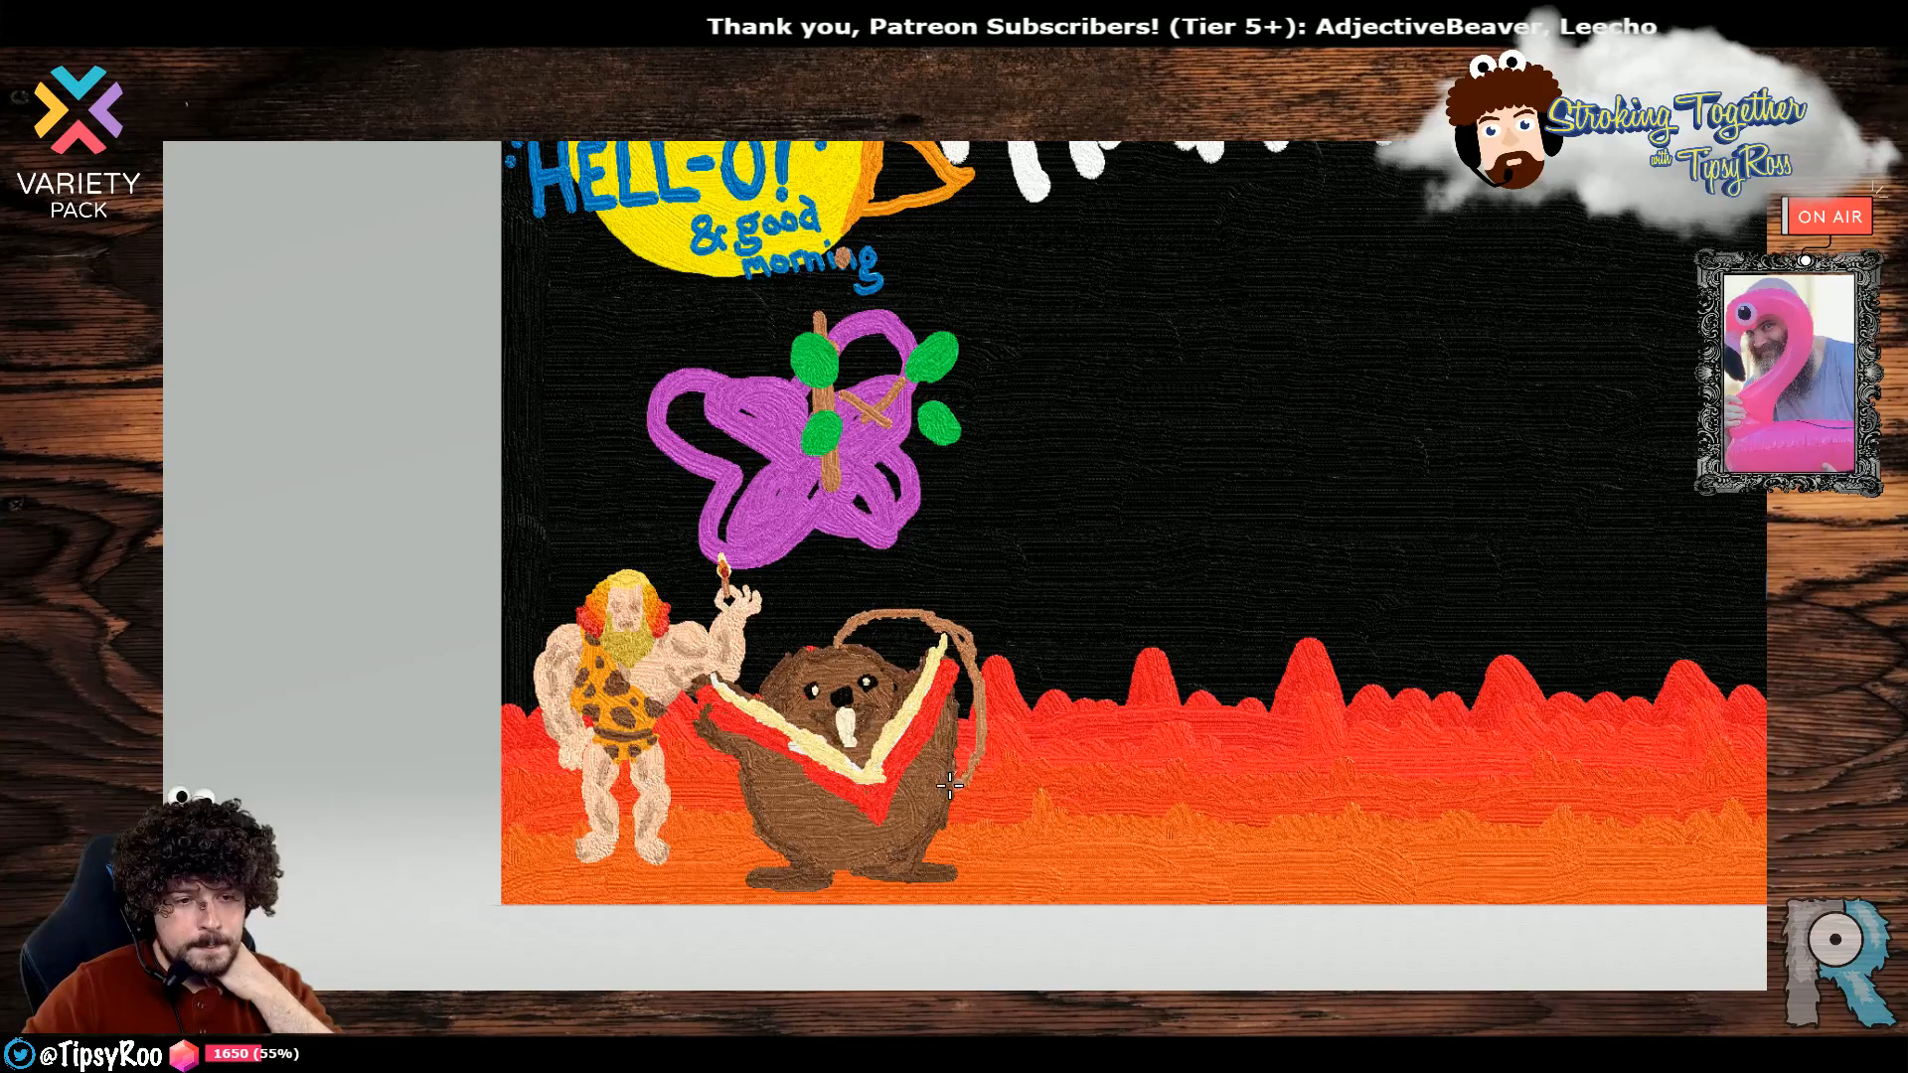
mouse_move(966, 636)
left_mouse_down()
mouse_move(984, 760)
mouse_move(956, 768)
left_mouse_up()
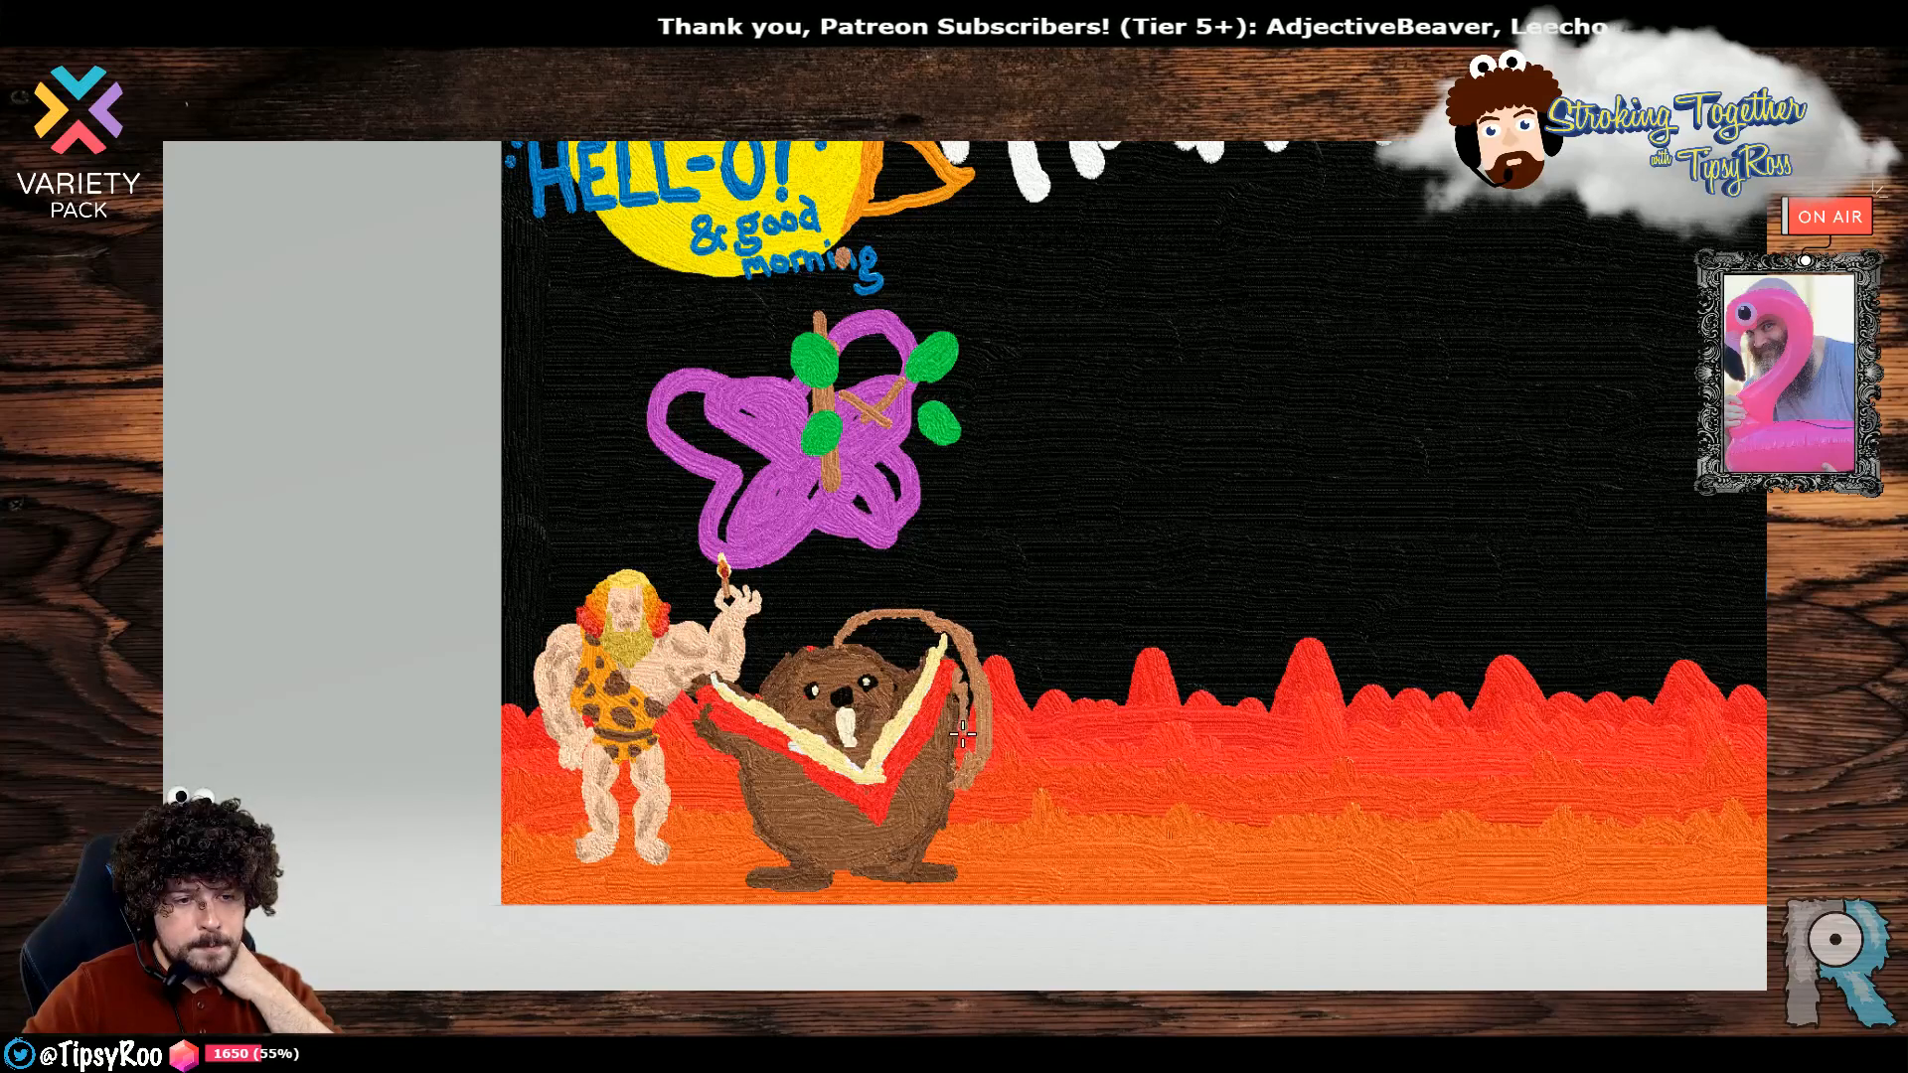
left_click_drag(962, 654, 967, 688)
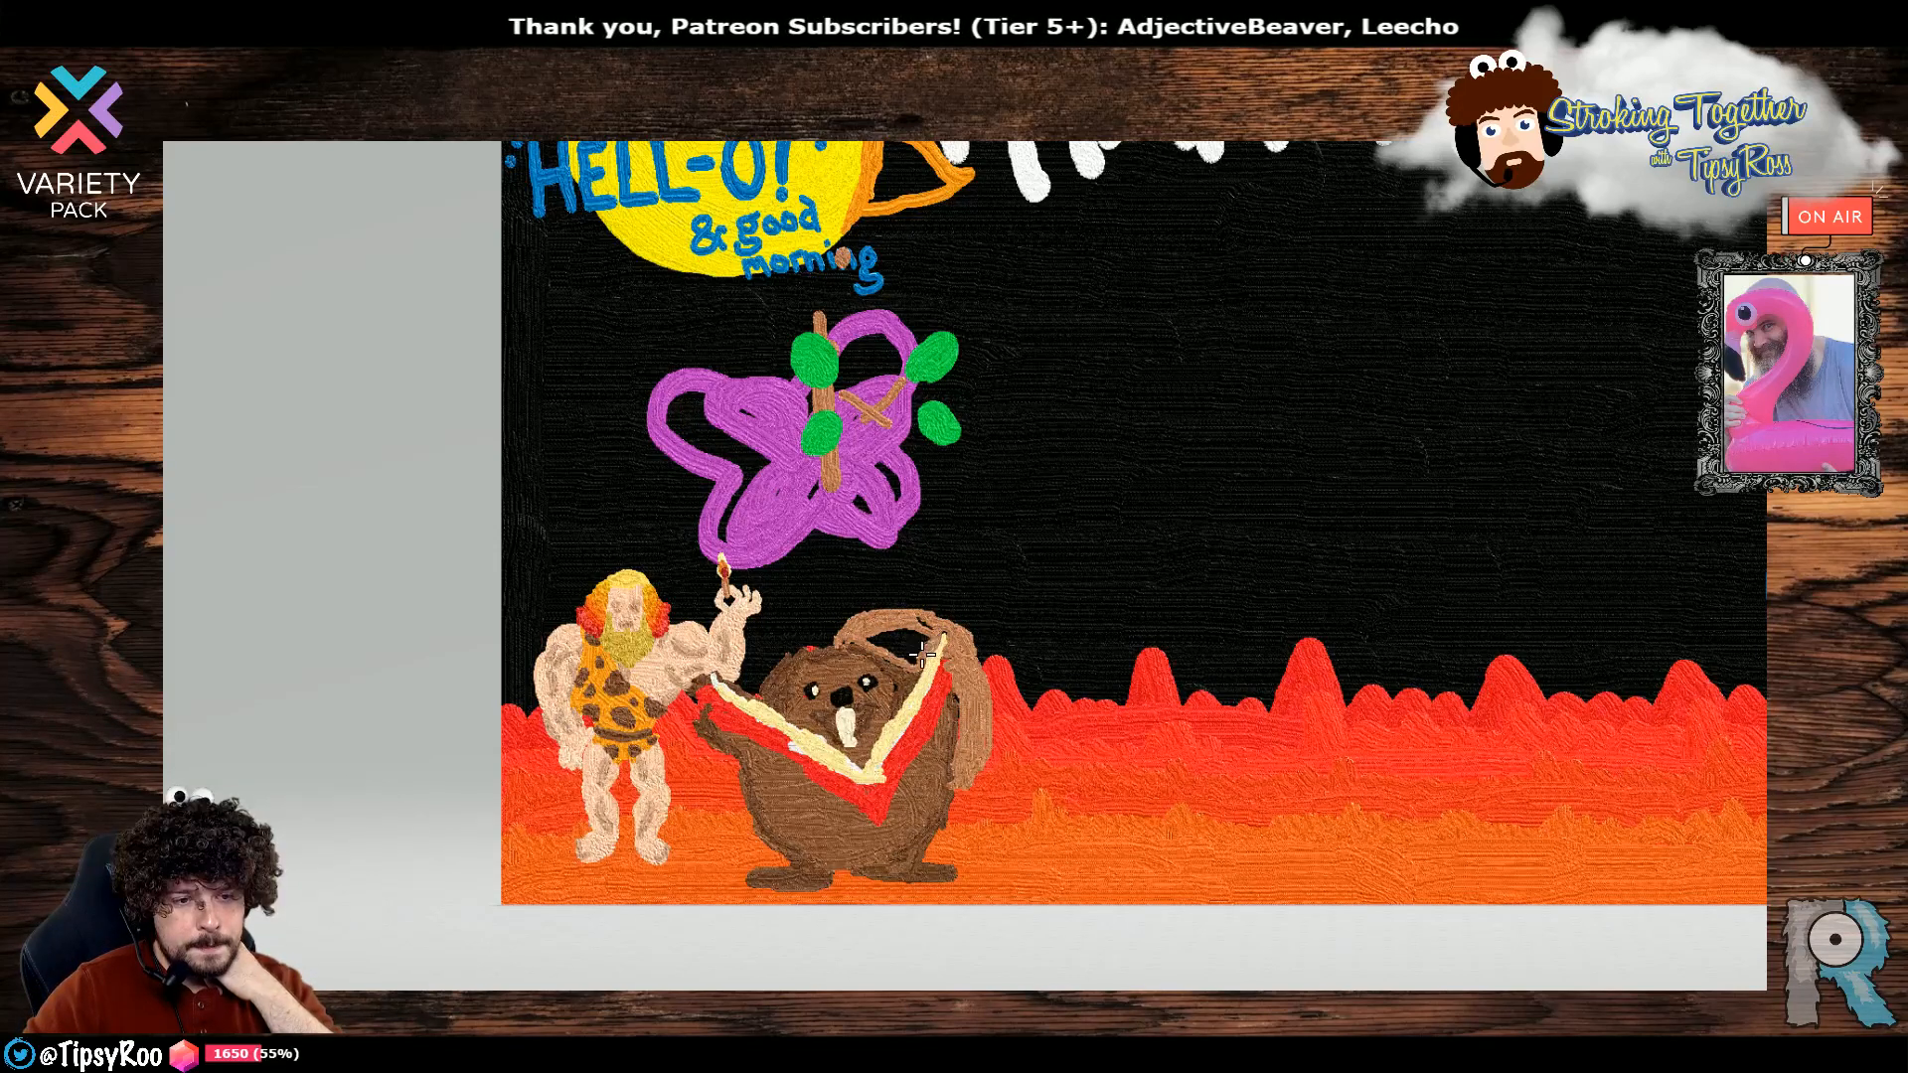
mouse_move(899, 639)
left_mouse_down()
mouse_move(879, 636)
mouse_move(904, 655)
mouse_move(879, 661)
mouse_move(898, 652)
left_mouse_up()
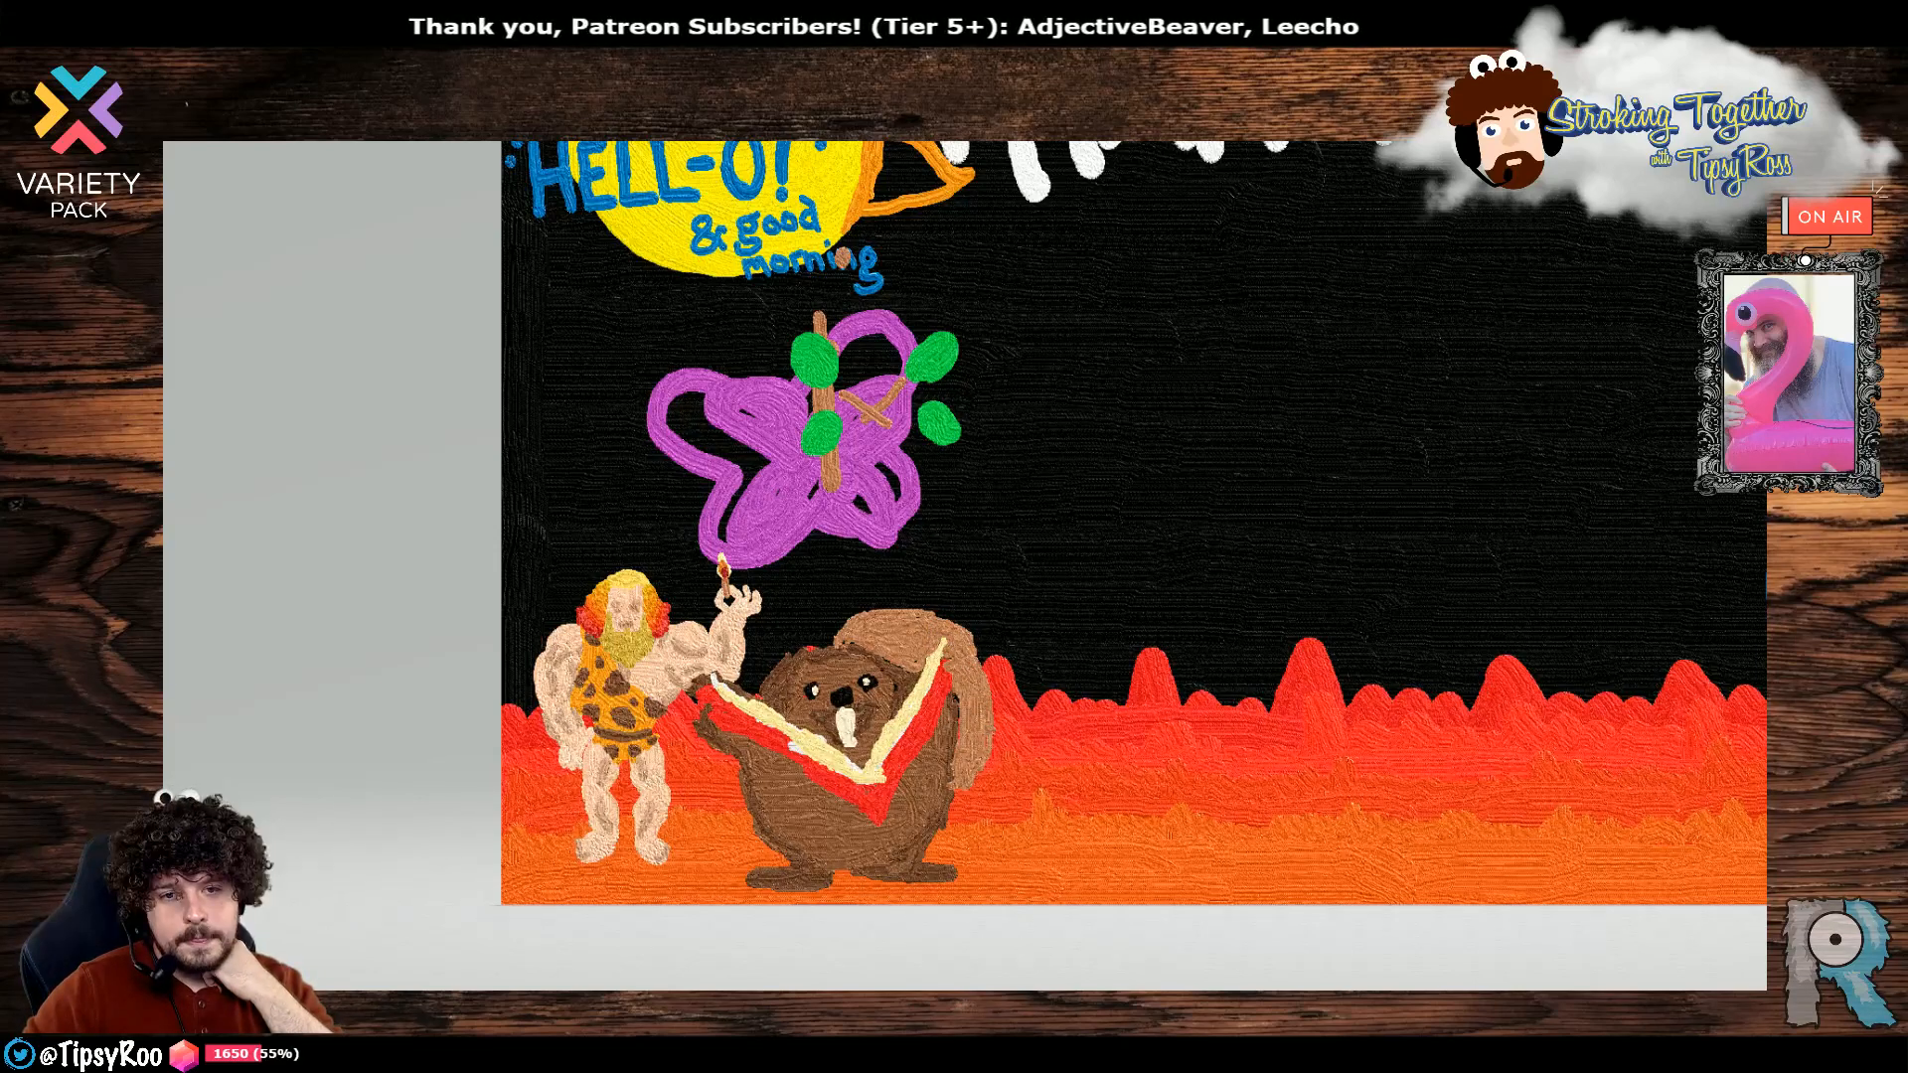
Draw a crosshatch pattern across the beaver's tail with the darker custom brown swatch.
left_click(1856, 402)
left_click(1856, 222)
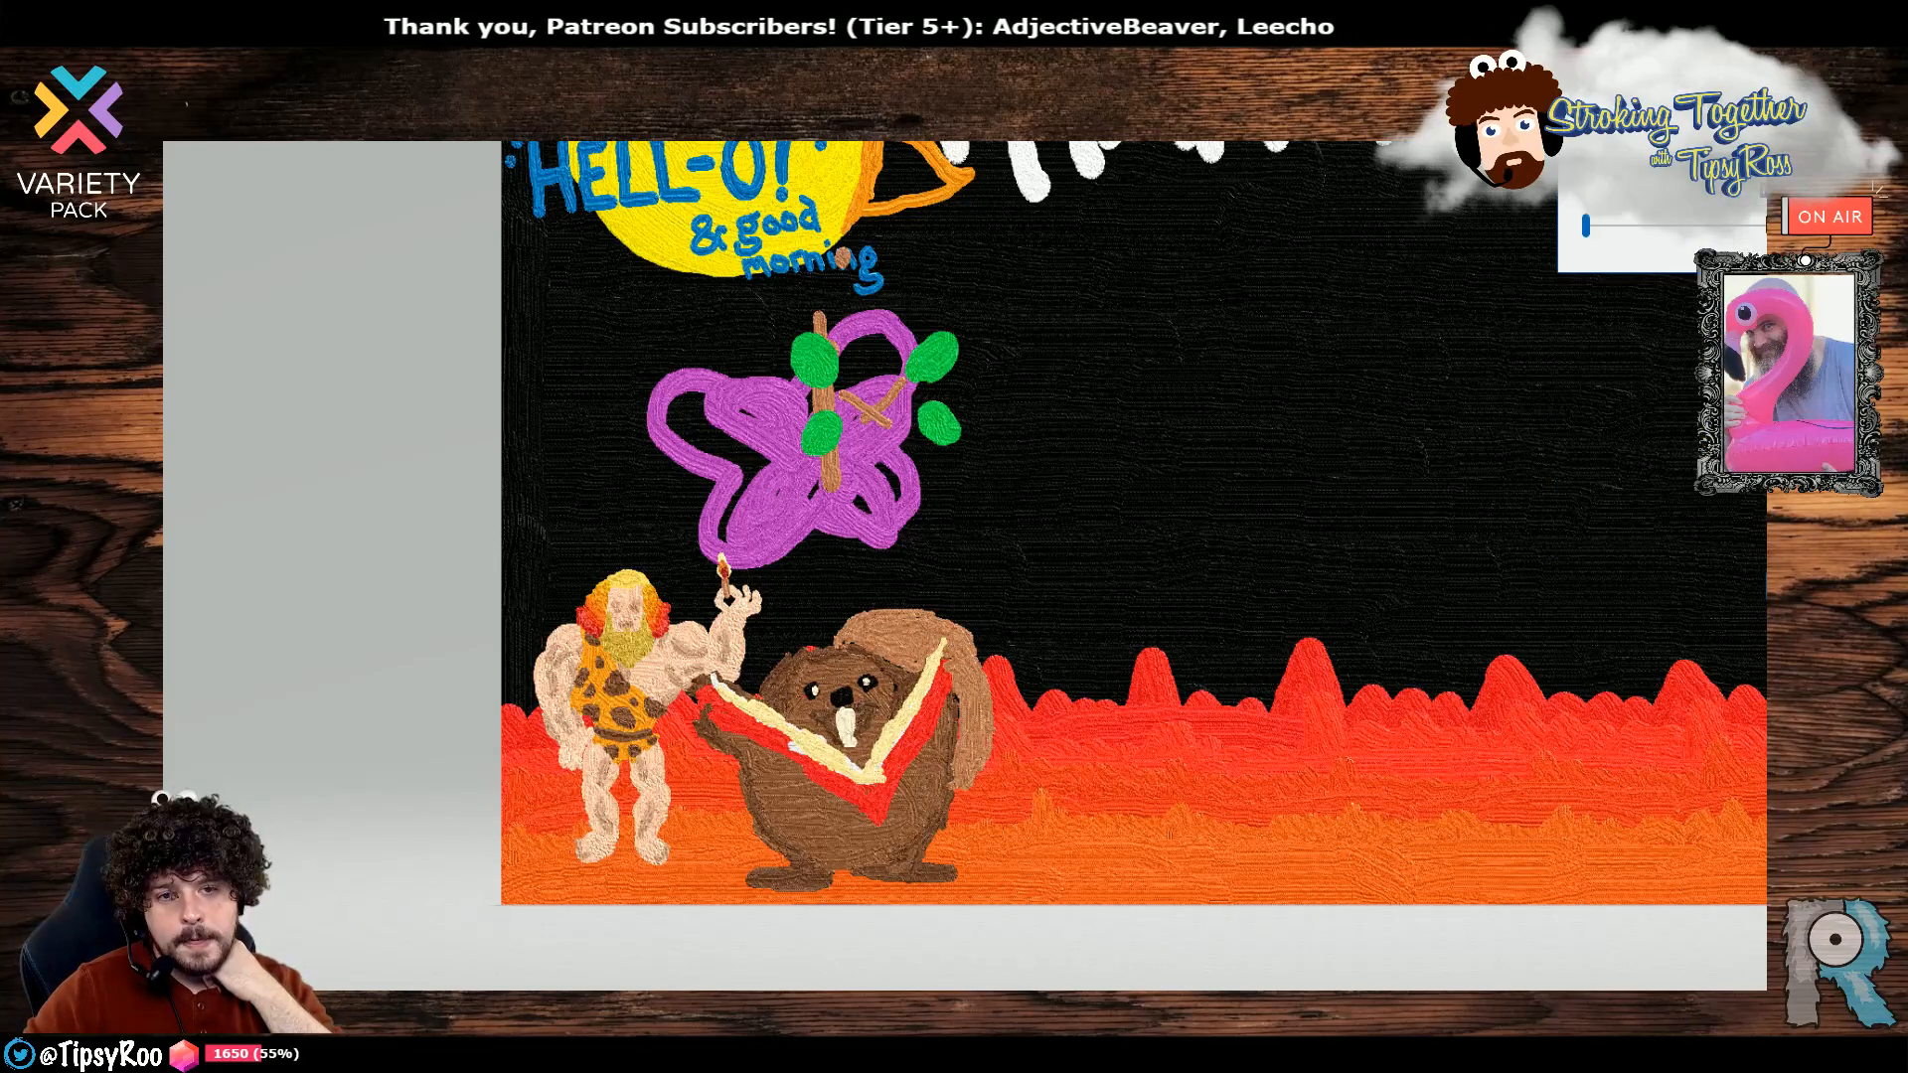
left_click(1856, 401)
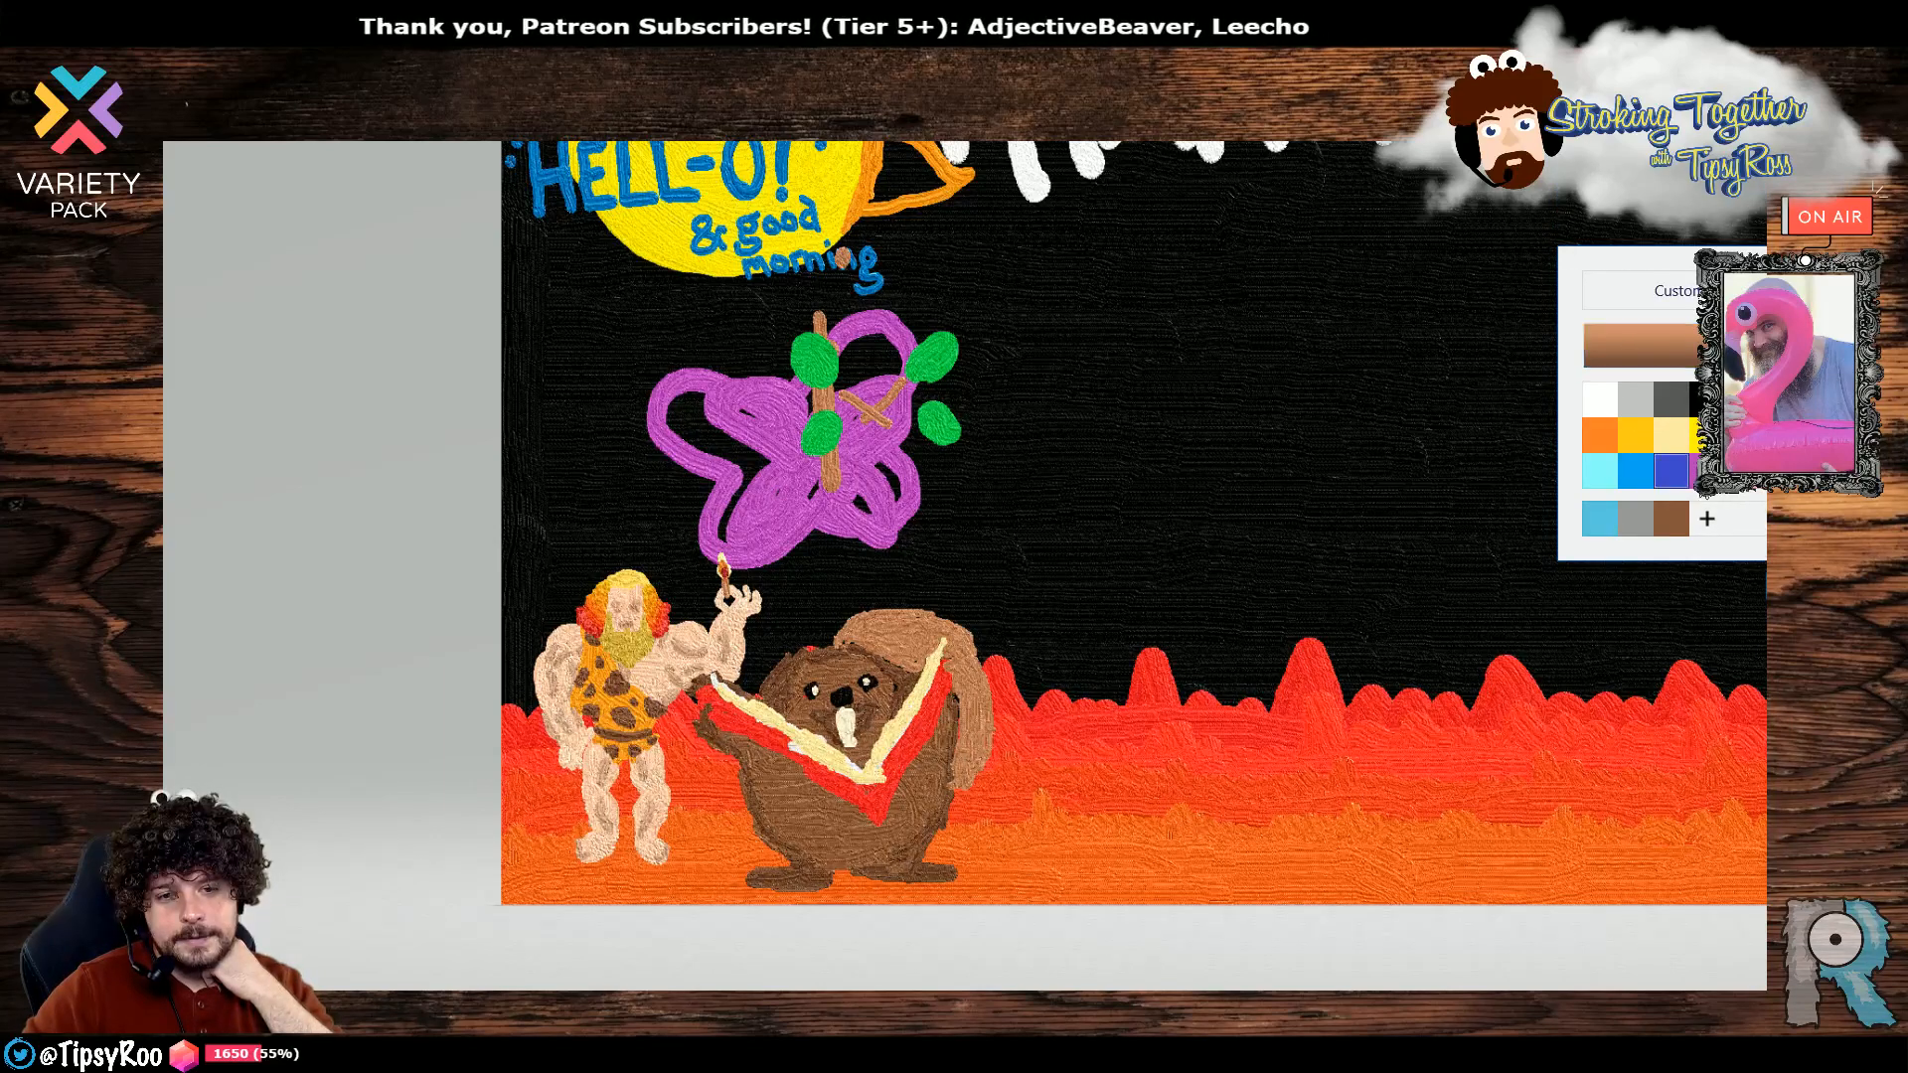
left_click(1679, 511)
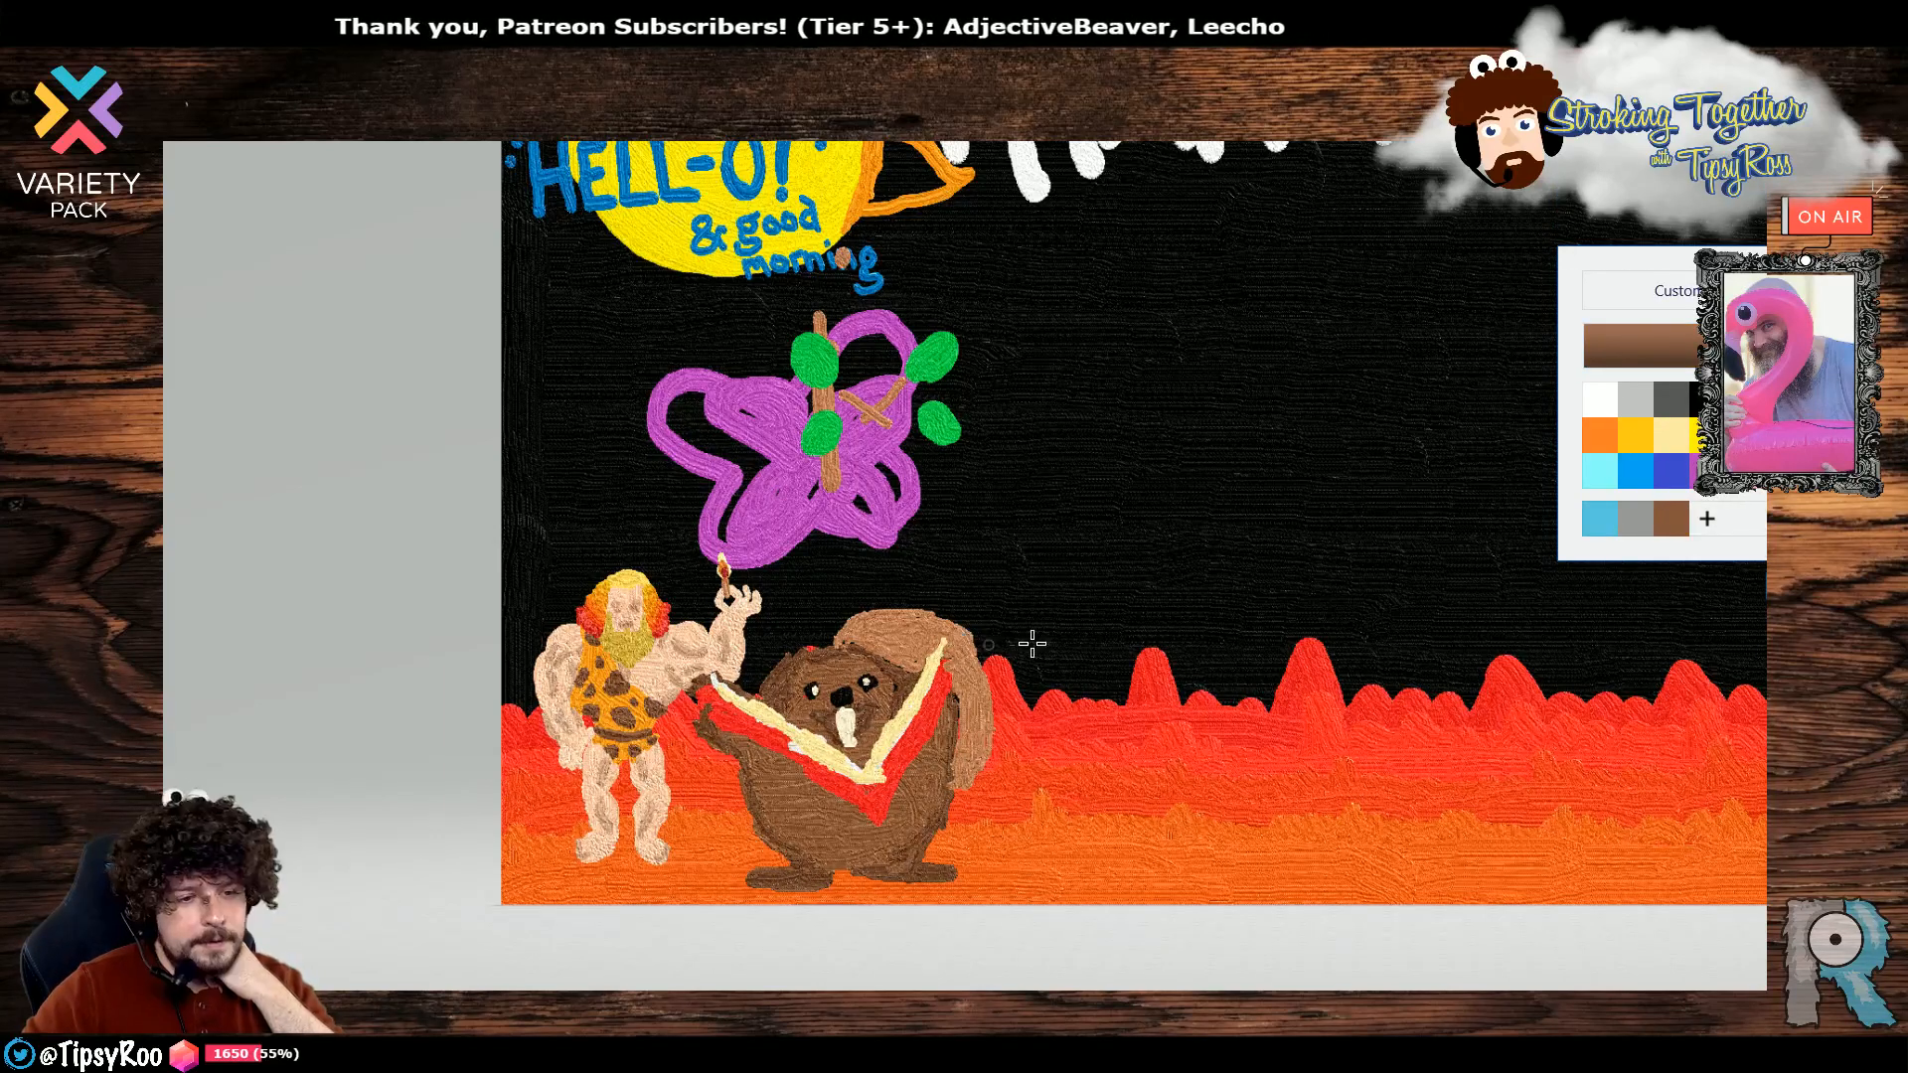
mouse_move(880, 625)
left_mouse_down()
mouse_move(922, 630)
mouse_move(911, 674)
mouse_move(947, 628)
mouse_move(947, 653)
mouse_move(976, 654)
mouse_move(958, 688)
mouse_move(980, 684)
mouse_move(968, 780)
left_mouse_up()
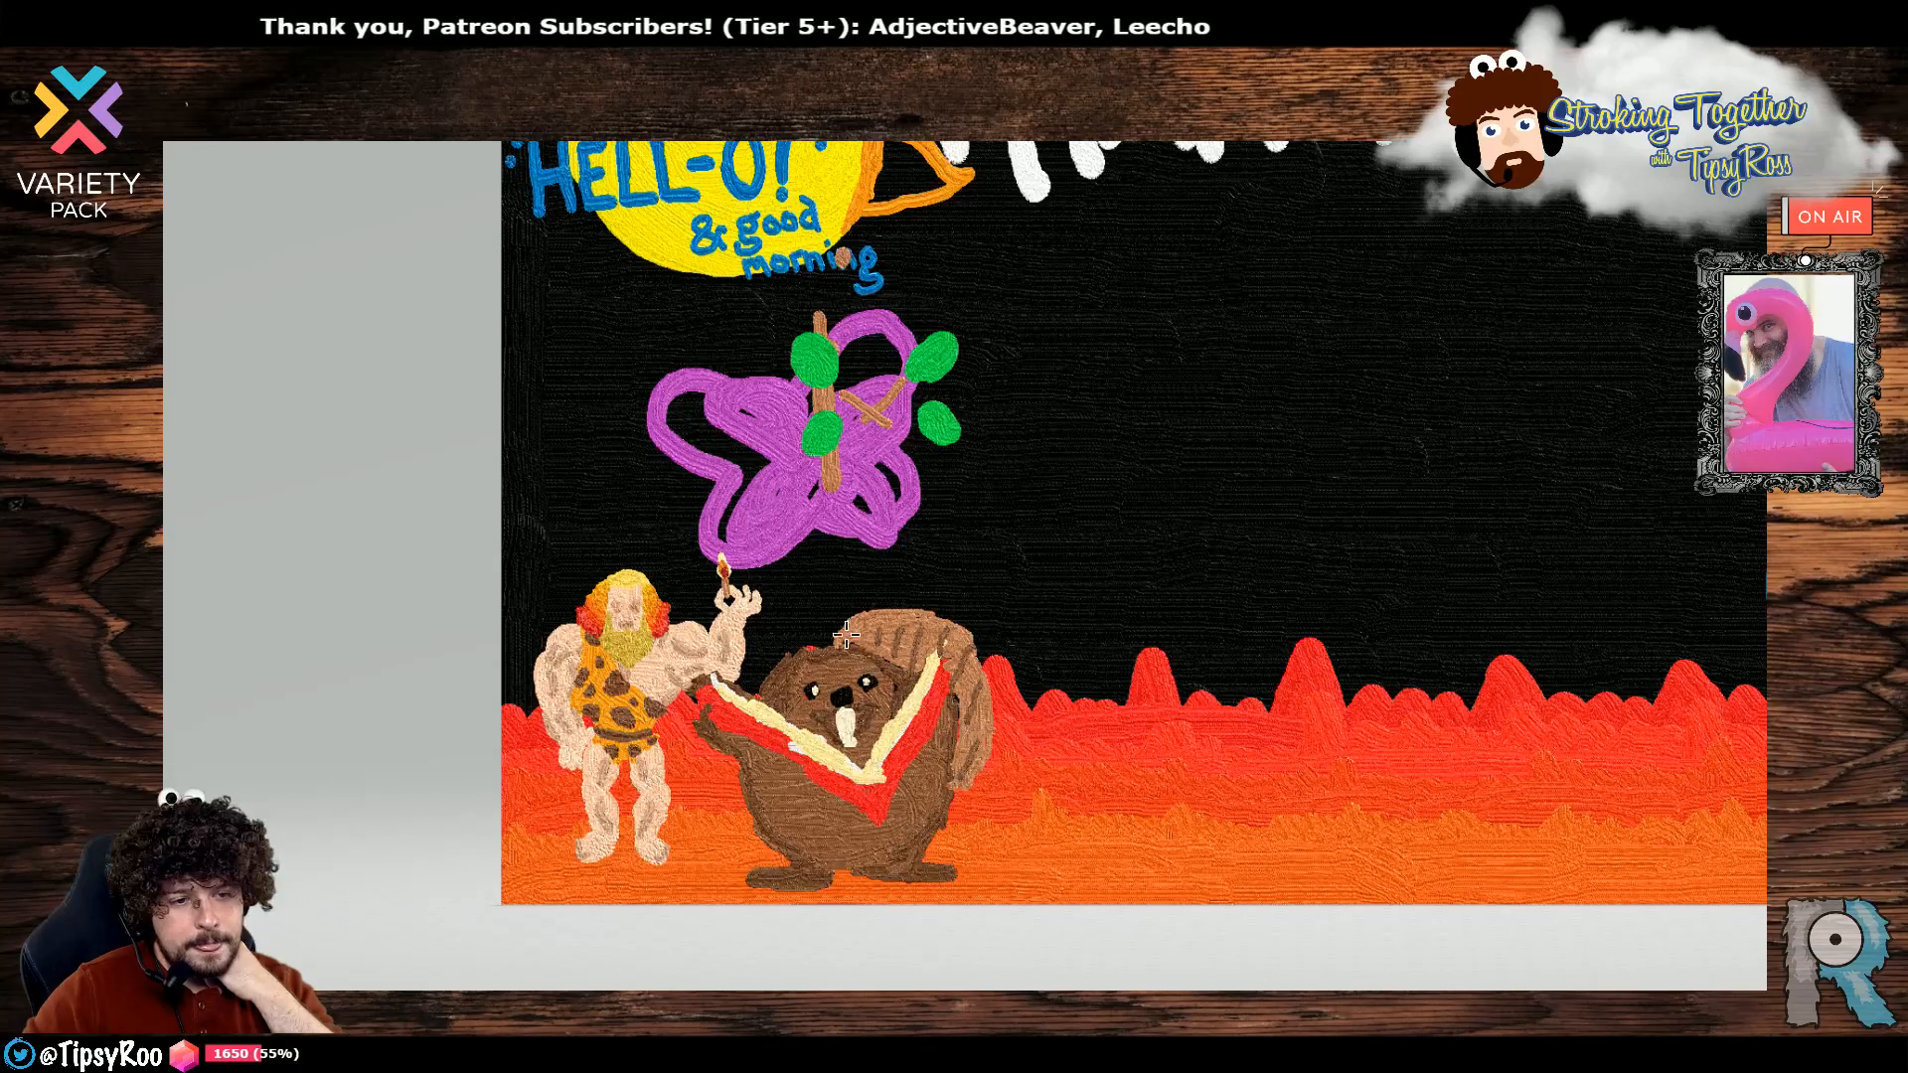
mouse_move(866, 627)
left_mouse_down()
mouse_move(916, 657)
mouse_move(898, 631)
mouse_move(970, 646)
mouse_move(966, 697)
mouse_move(952, 666)
mouse_move(988, 698)
mouse_move(969, 710)
mouse_move(986, 712)
mouse_move(968, 750)
mouse_move(988, 725)
left_mouse_up()
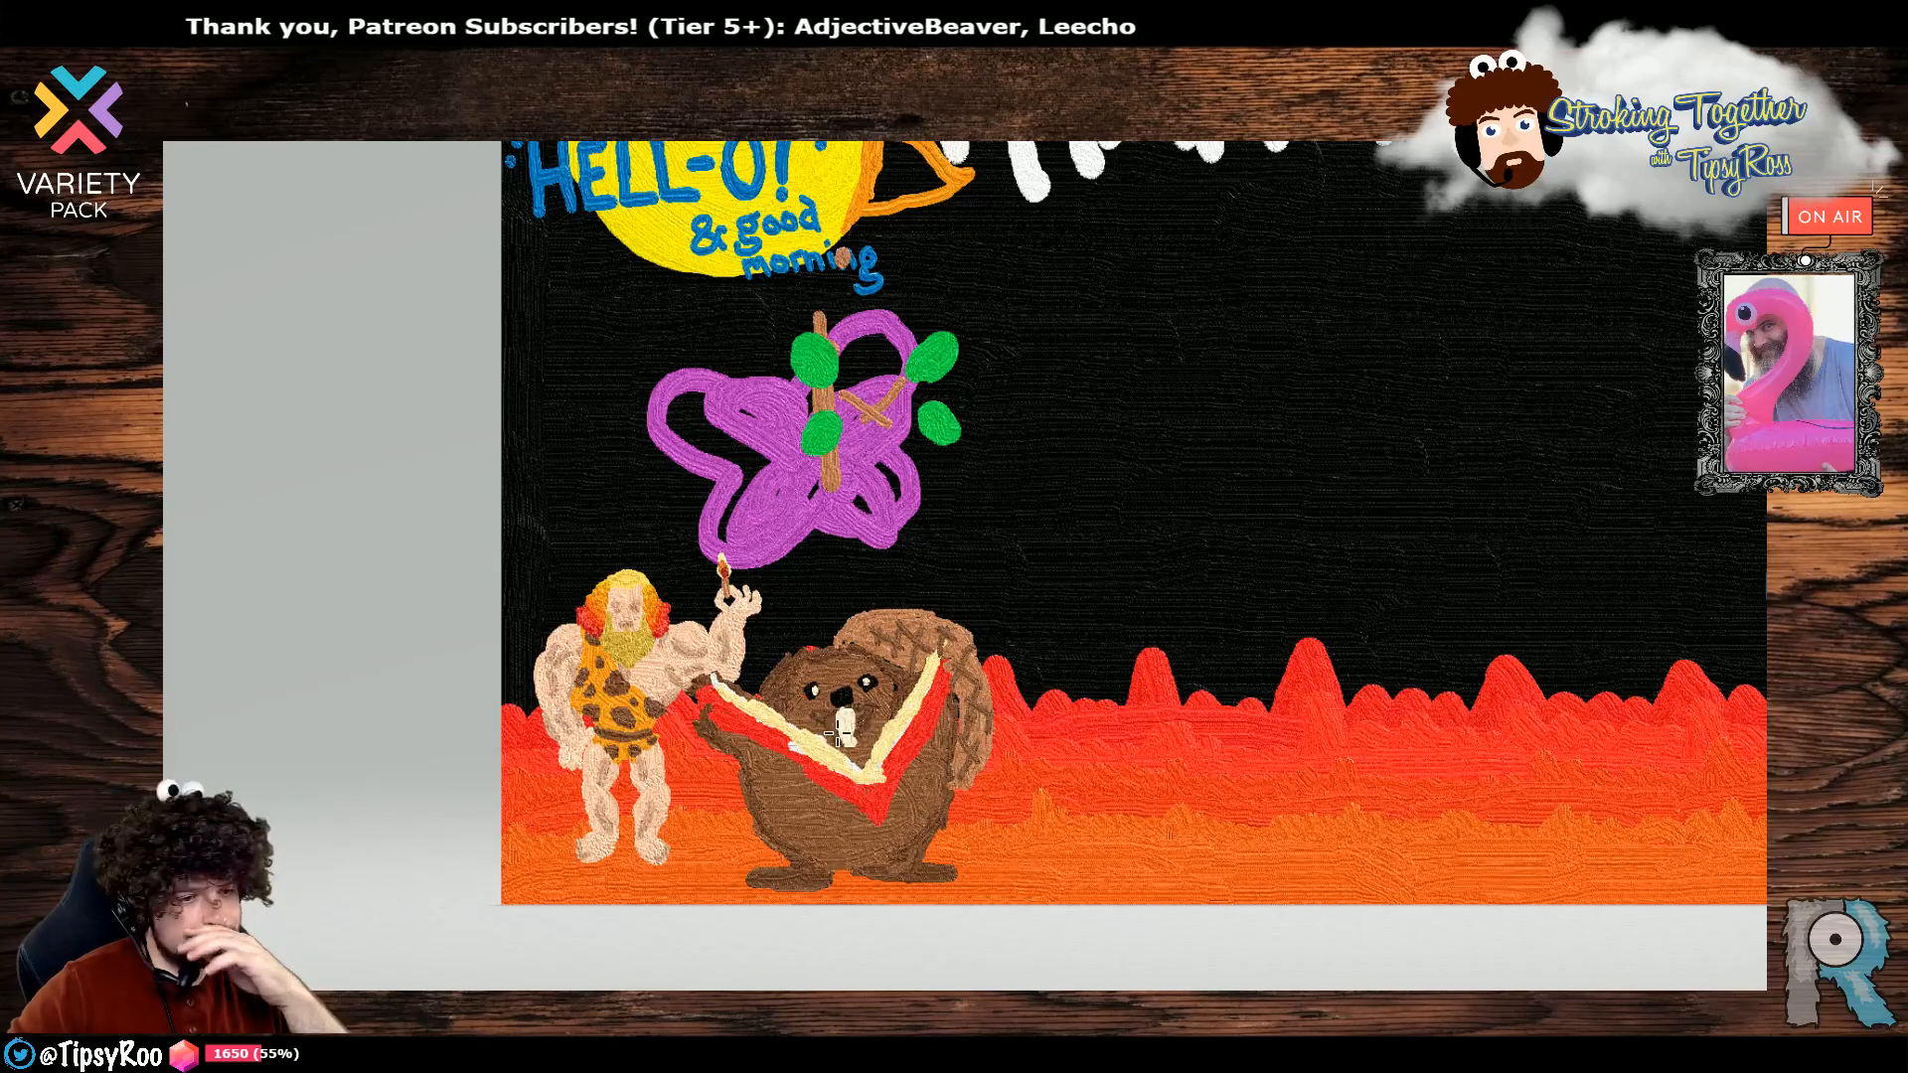
Mix the dark red b11f25 and shade both arms of the red V-shaped band.
left_click(1696, 218)
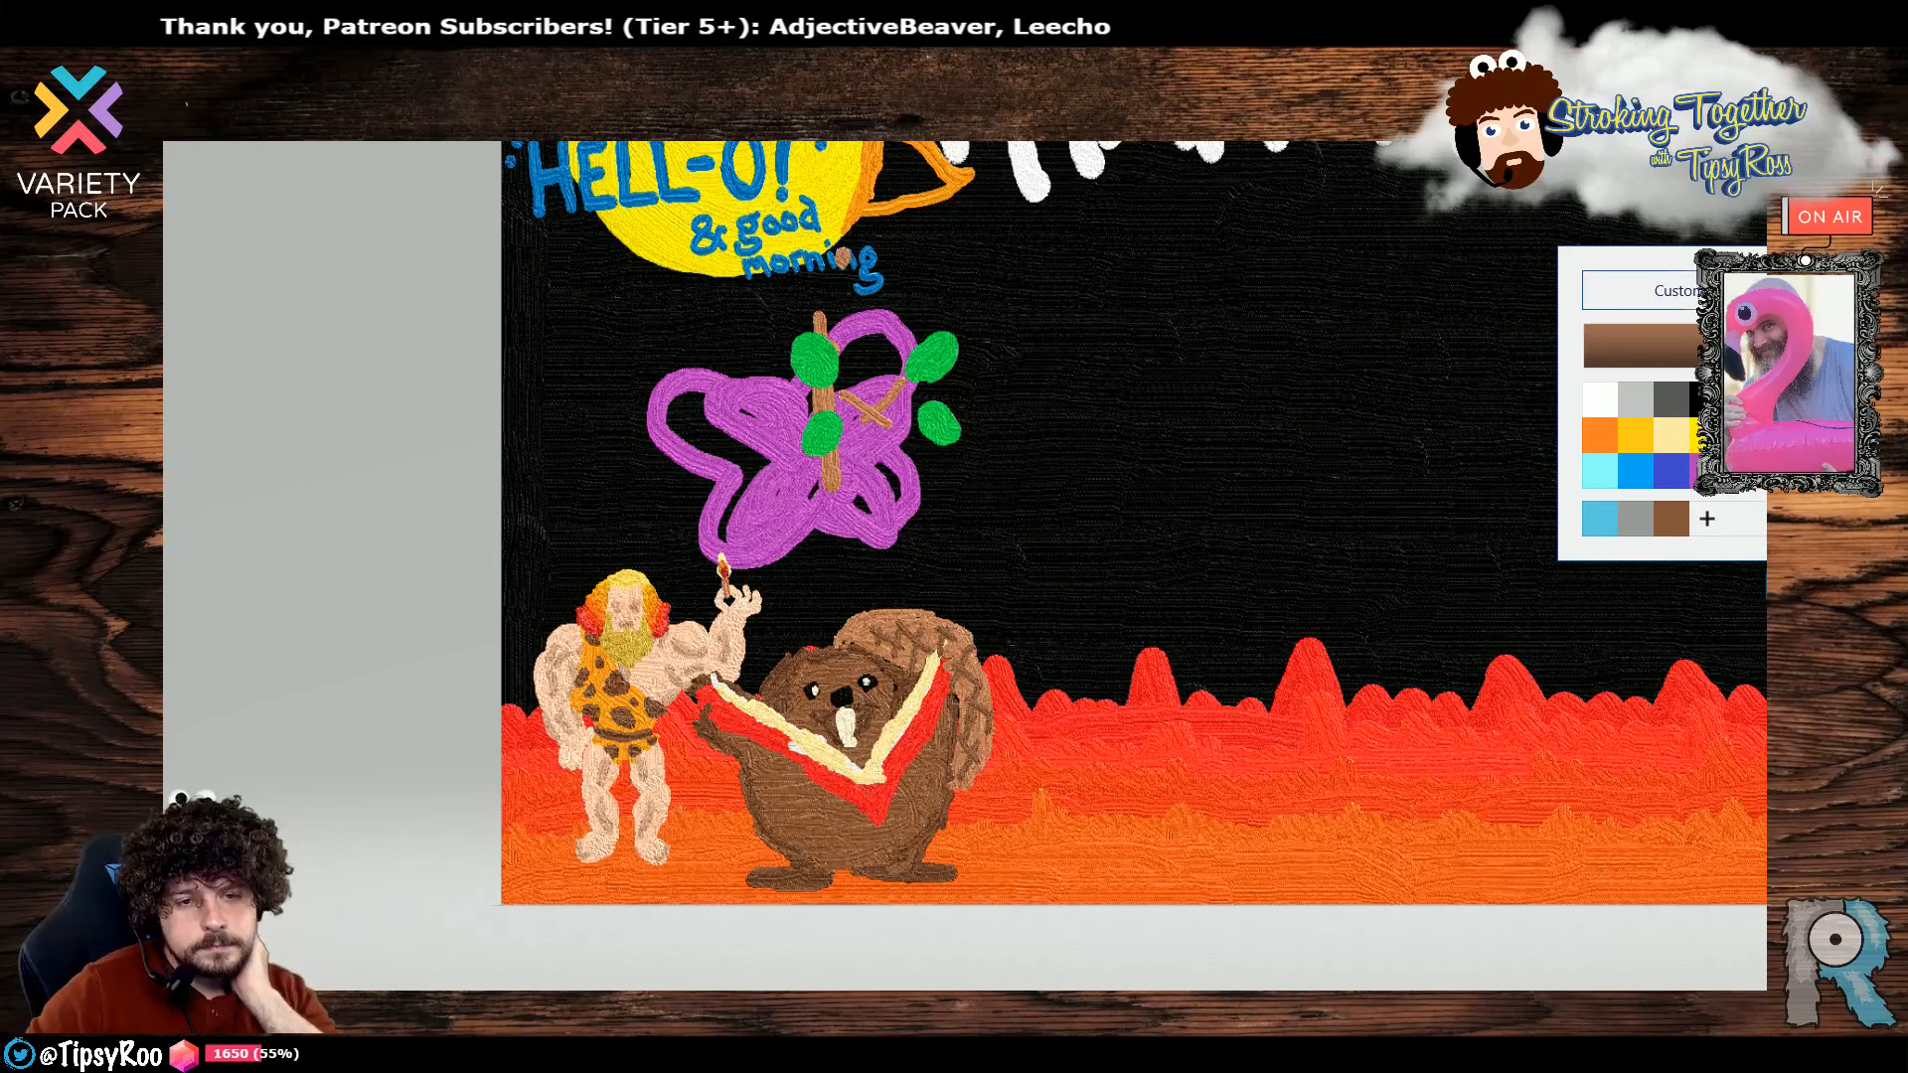
left_click(1640, 345)
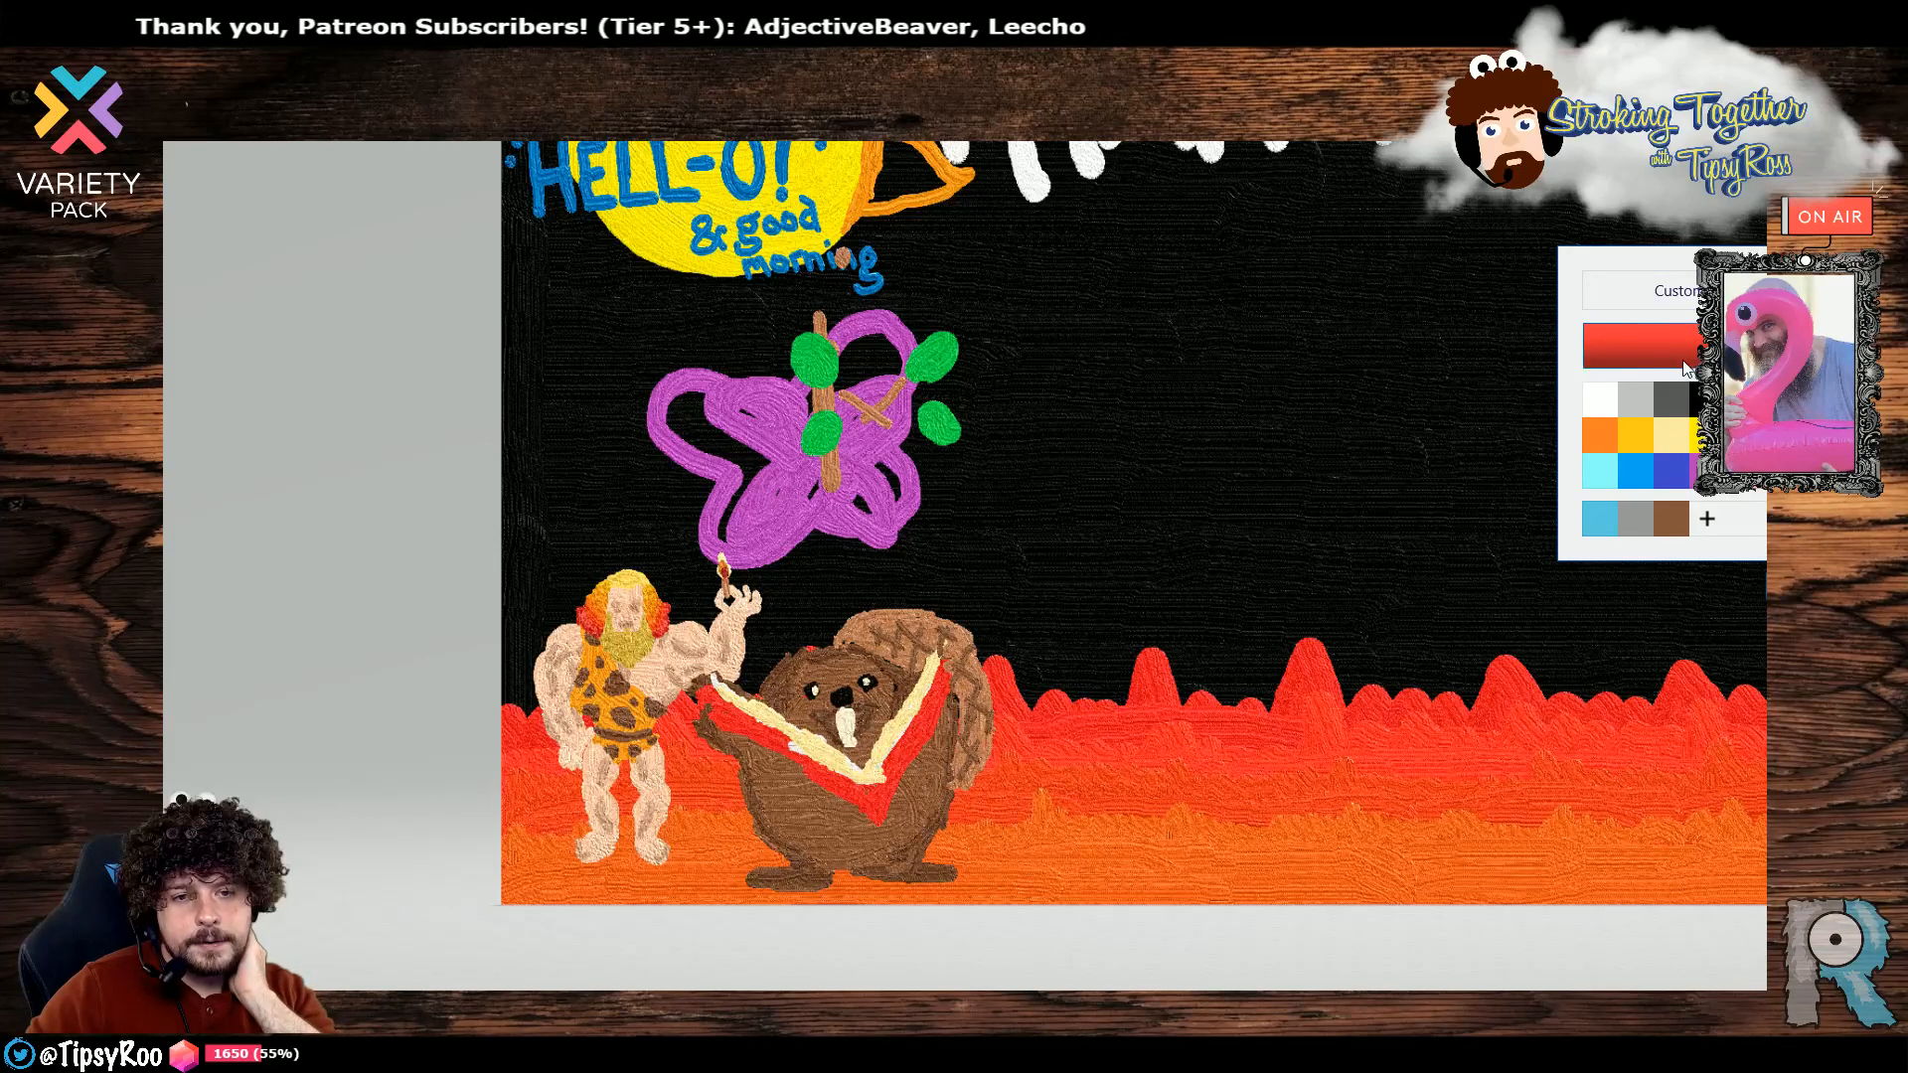
left_click_drag(1006, 435, 991, 458)
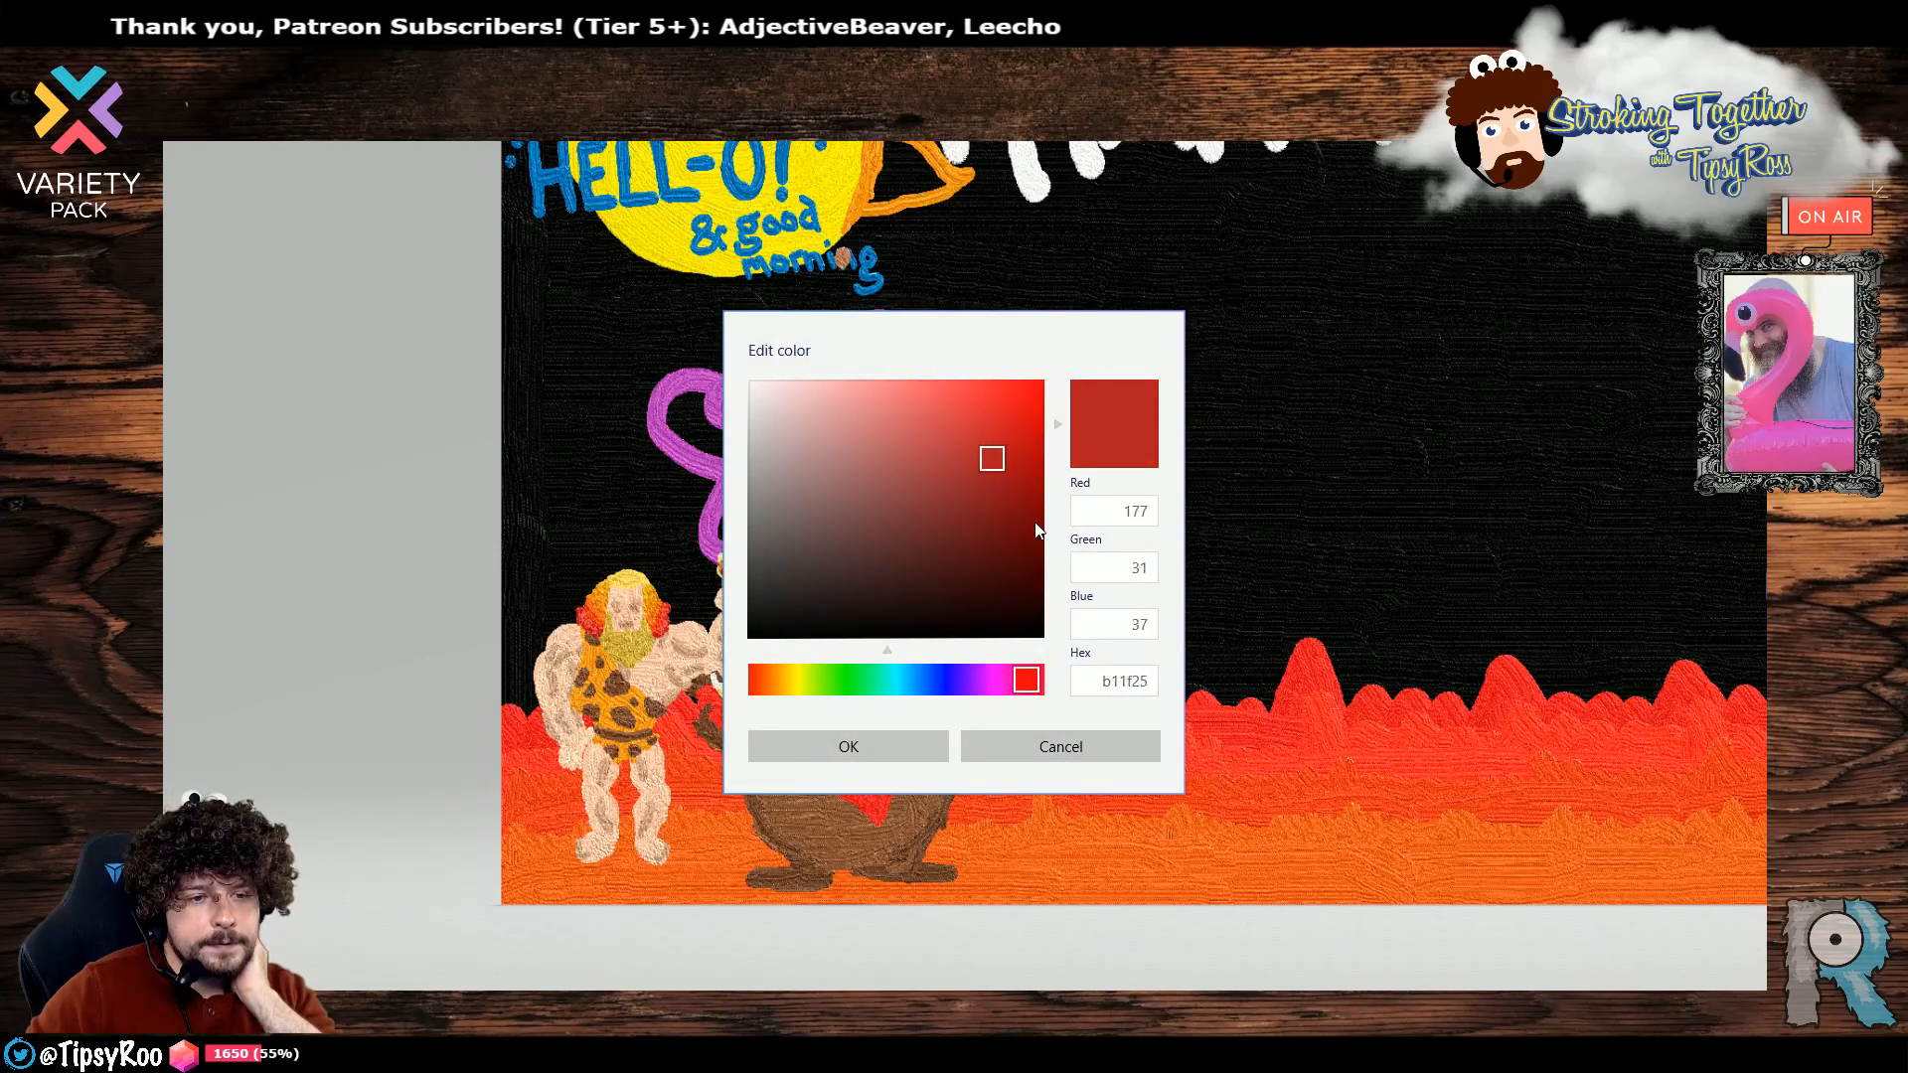
left_click(860, 751)
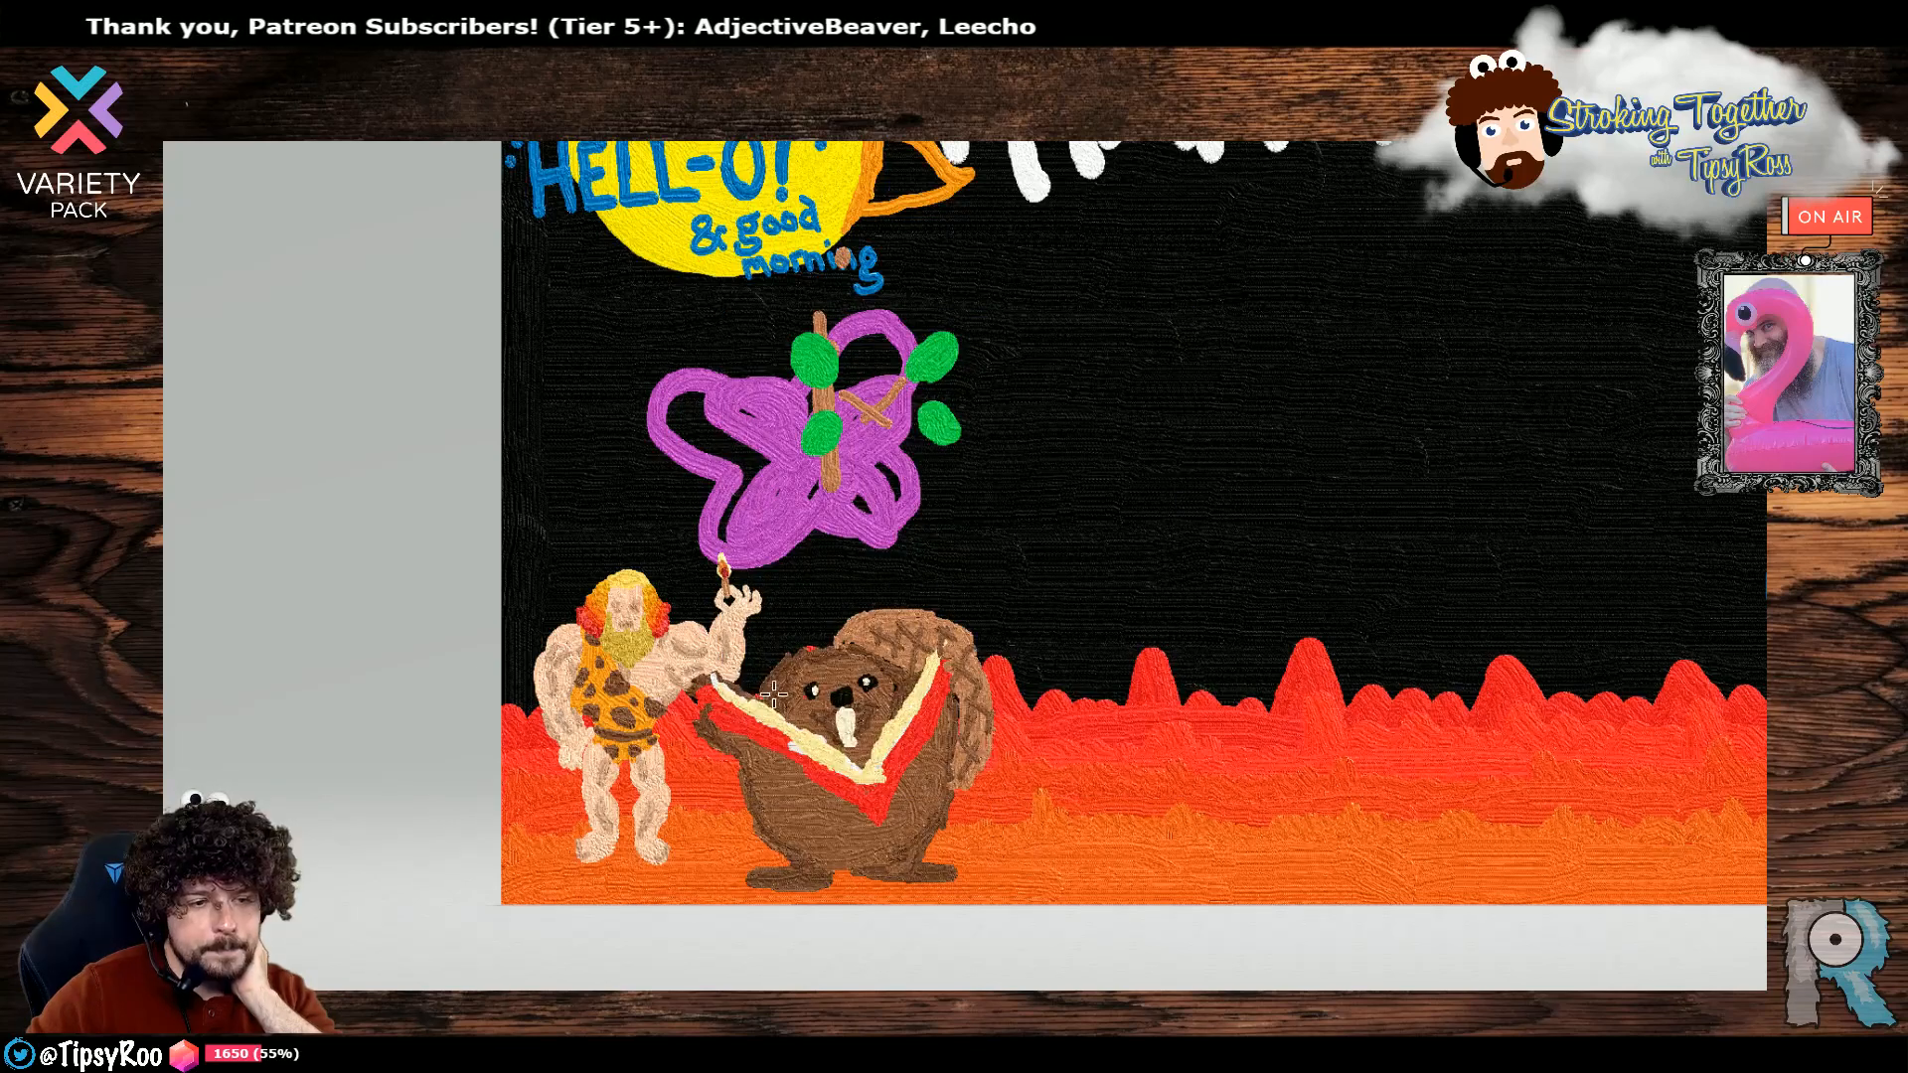
mouse_move(704, 701)
left_mouse_down()
mouse_move(708, 718)
mouse_move(821, 770)
mouse_move(801, 768)
mouse_move(864, 827)
mouse_move(893, 815)
mouse_move(883, 800)
mouse_move(892, 821)
mouse_move(862, 821)
mouse_move(901, 809)
mouse_move(936, 721)
mouse_move(920, 780)
mouse_move(929, 735)
left_mouse_up()
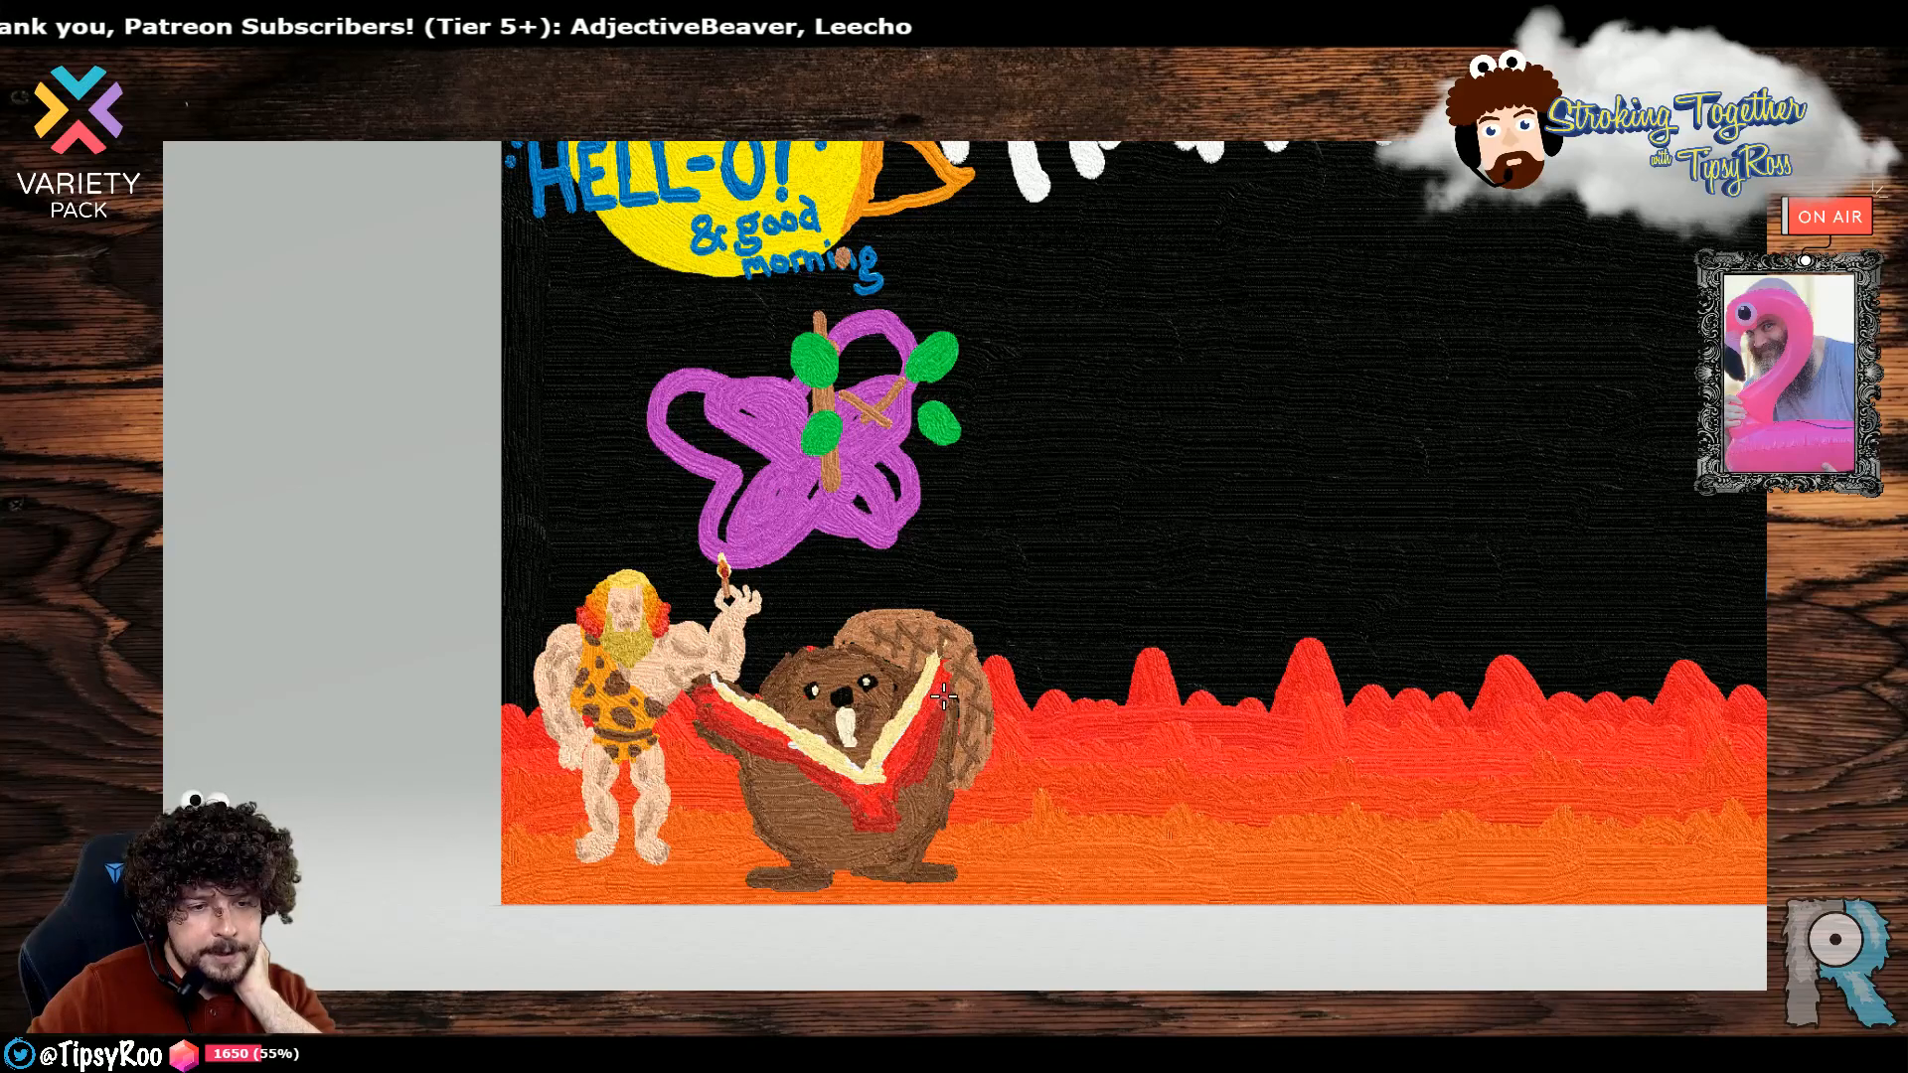
mouse_move(945, 667)
left_mouse_down()
mouse_move(875, 779)
mouse_move(706, 691)
mouse_move(885, 777)
mouse_move(819, 765)
mouse_move(862, 780)
left_mouse_up()
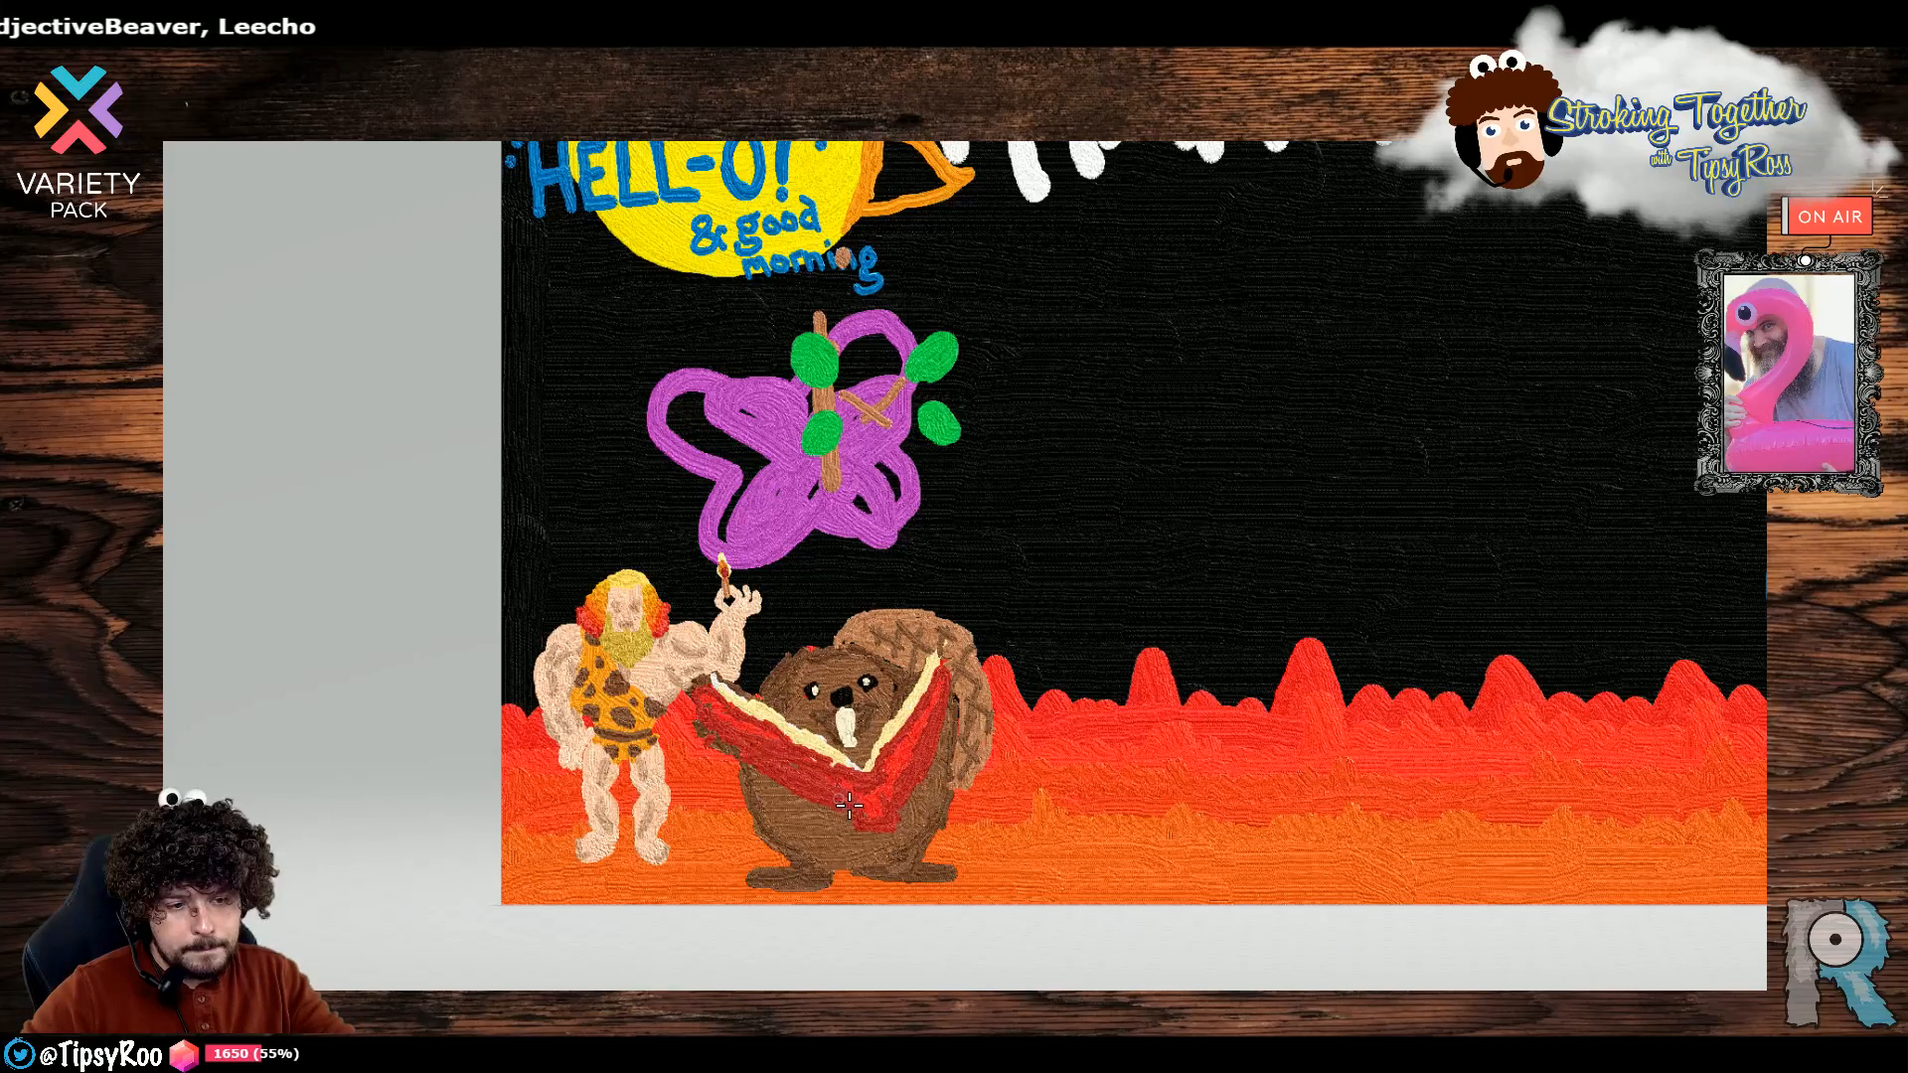
Touch up the shaded V-shaped band with bright red near the caveman's side.
left_click(1846, 404)
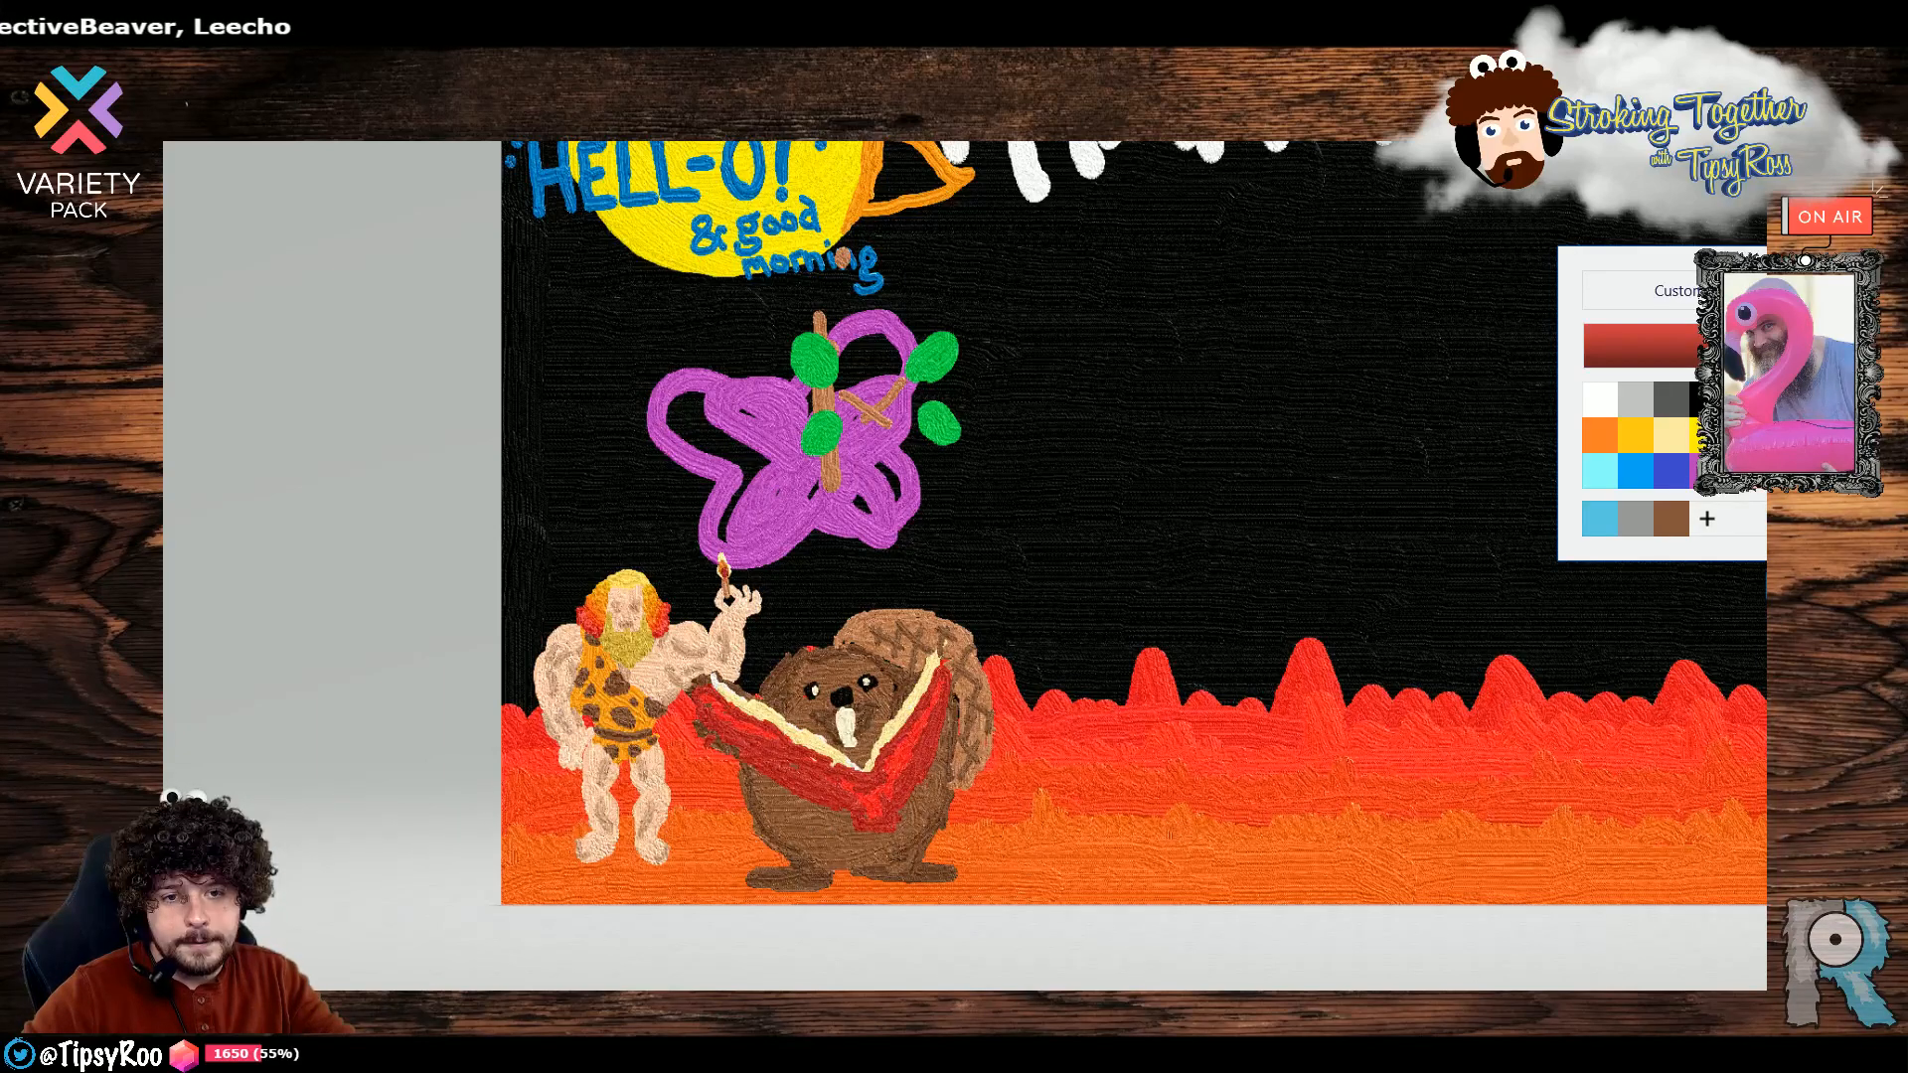
left_click(1778, 399)
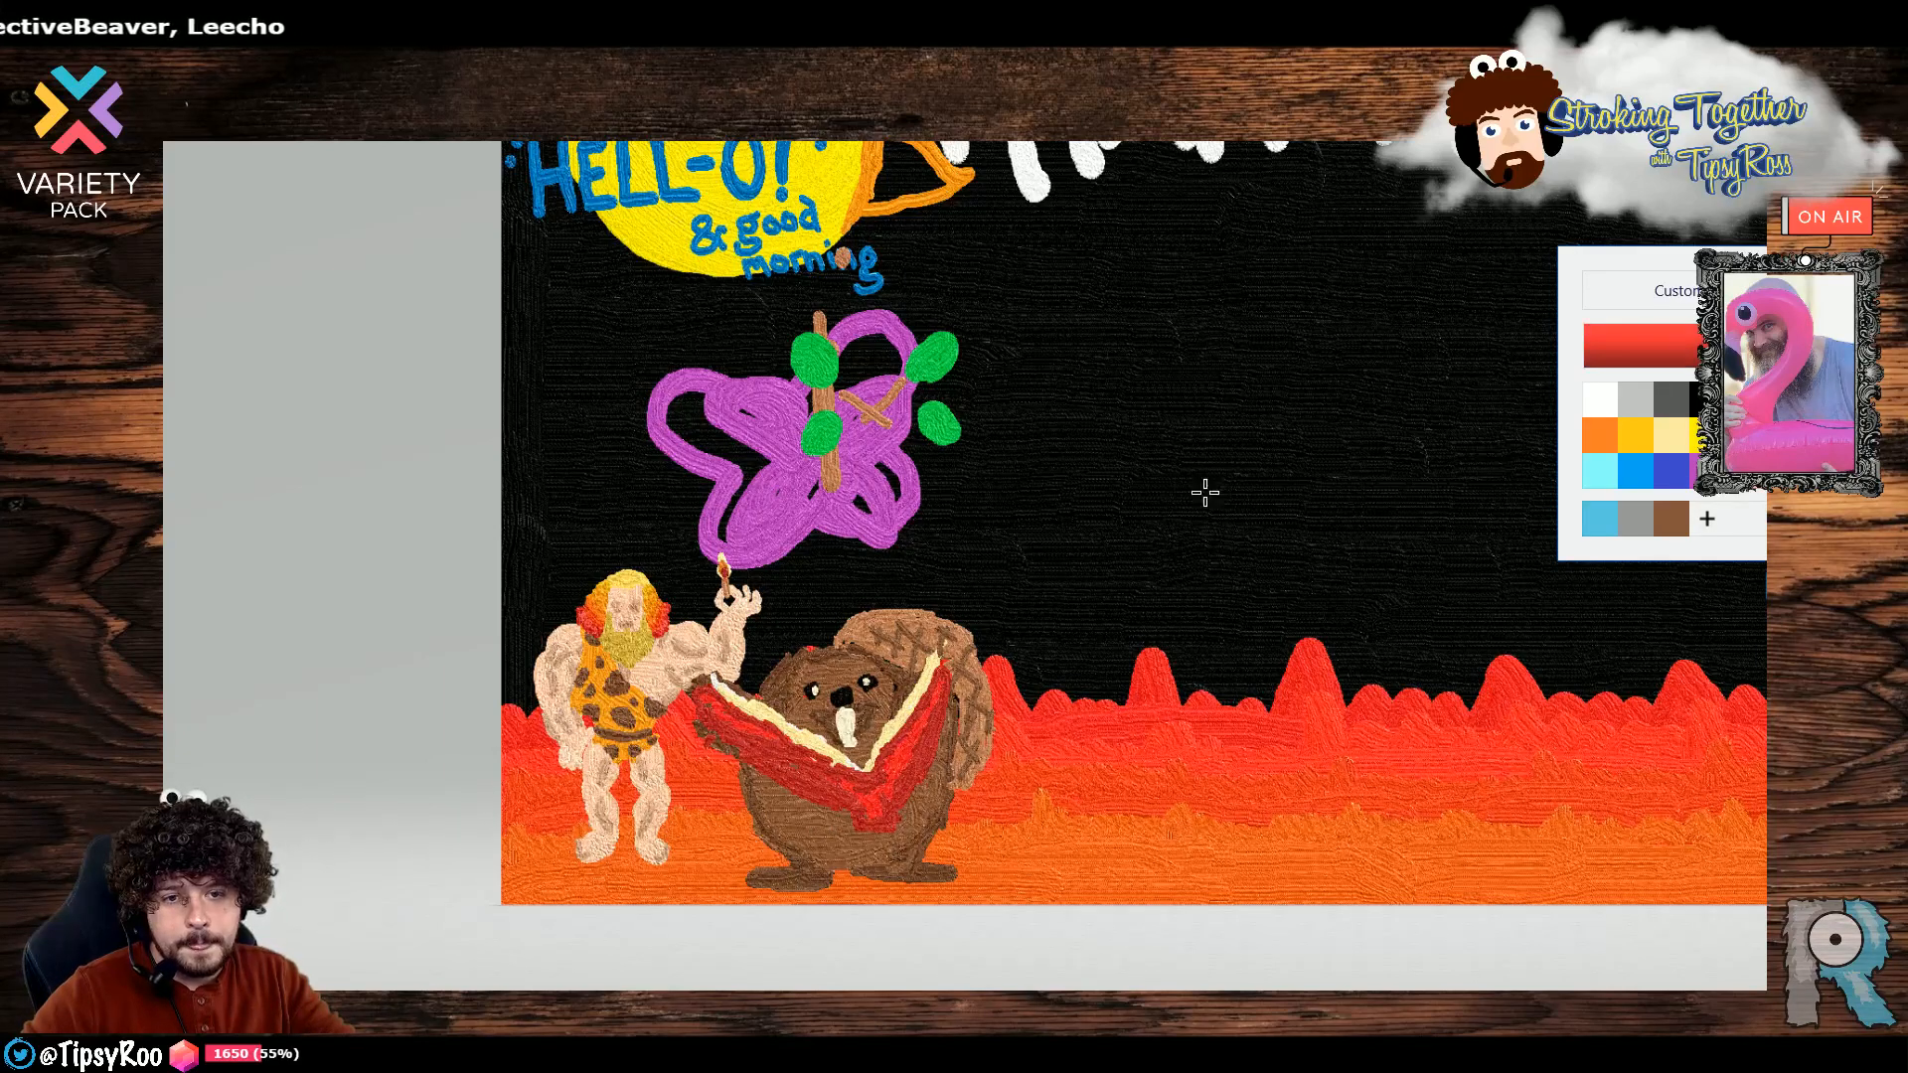
left_click(743, 731)
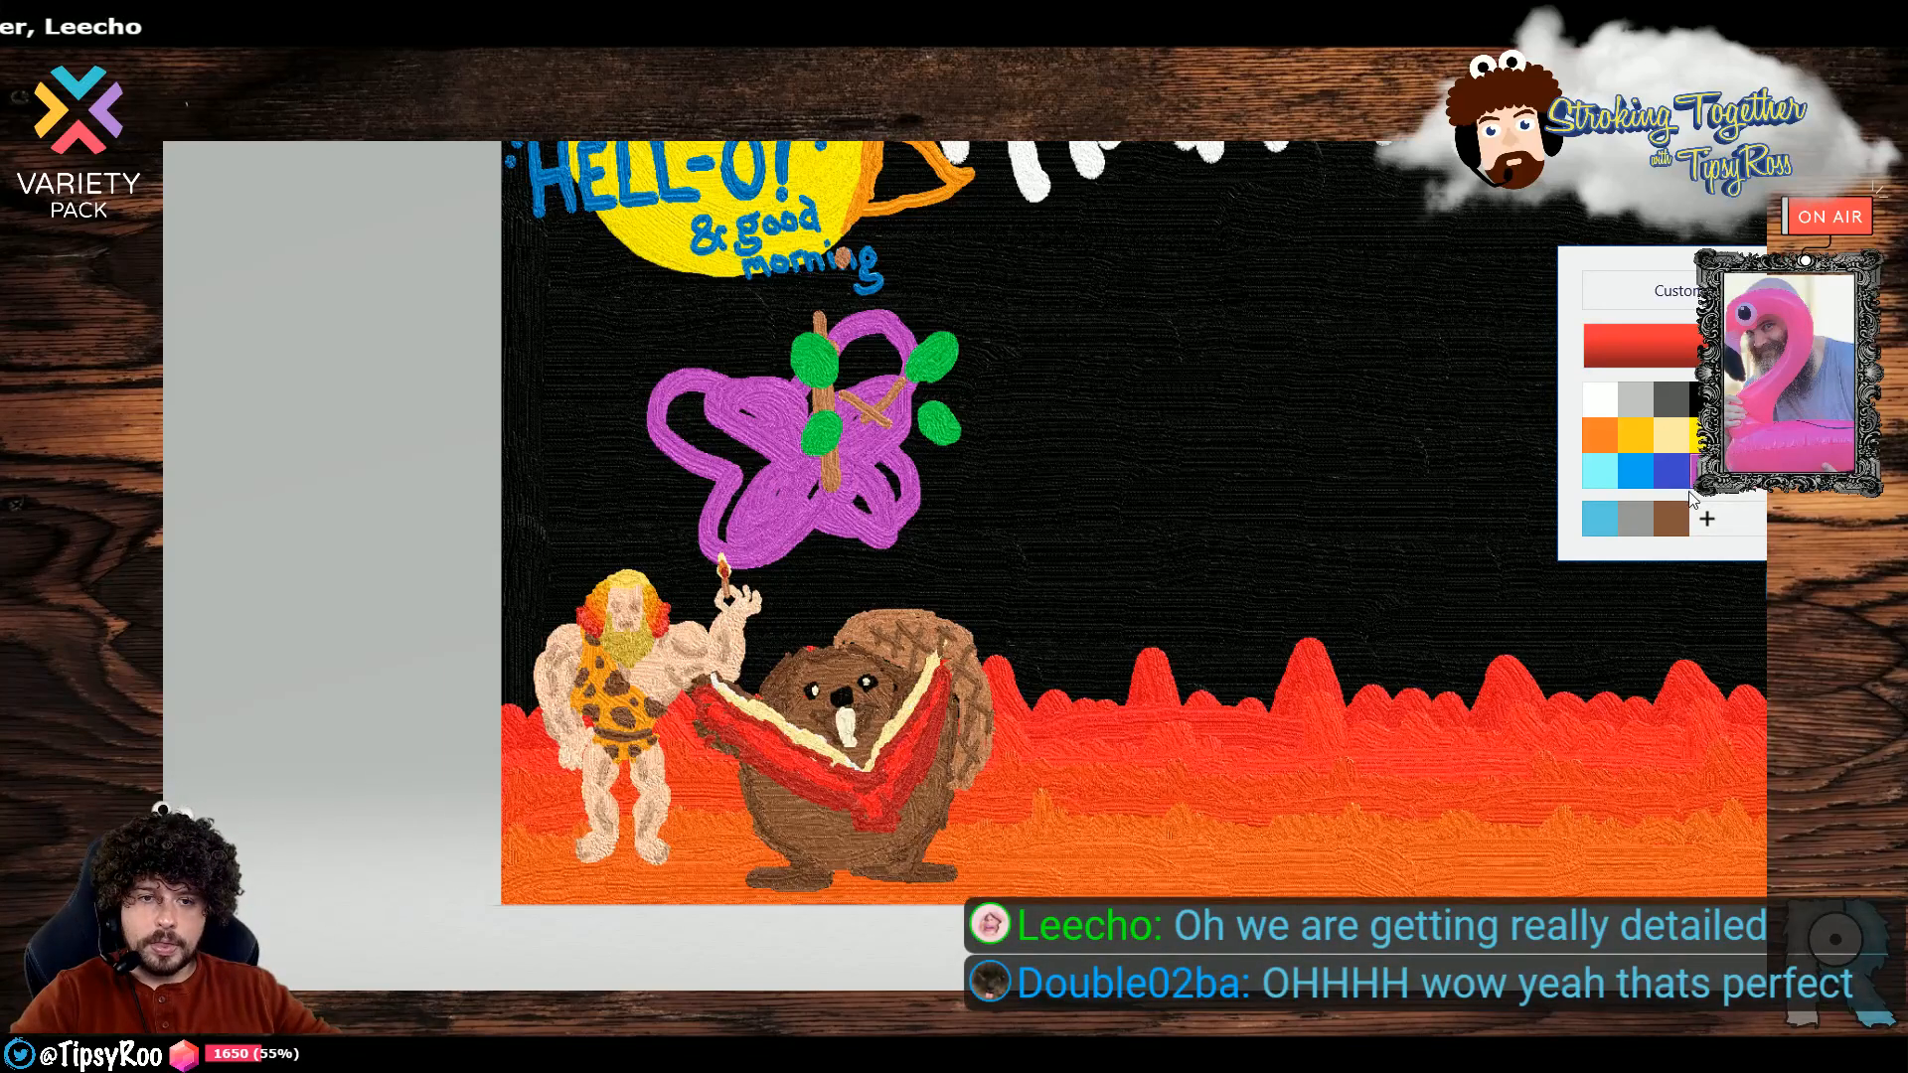
Repaint the beaver's hand beside the caveman over the band in custom brown, and shade it with dark brown 513322.
left_click(1673, 531)
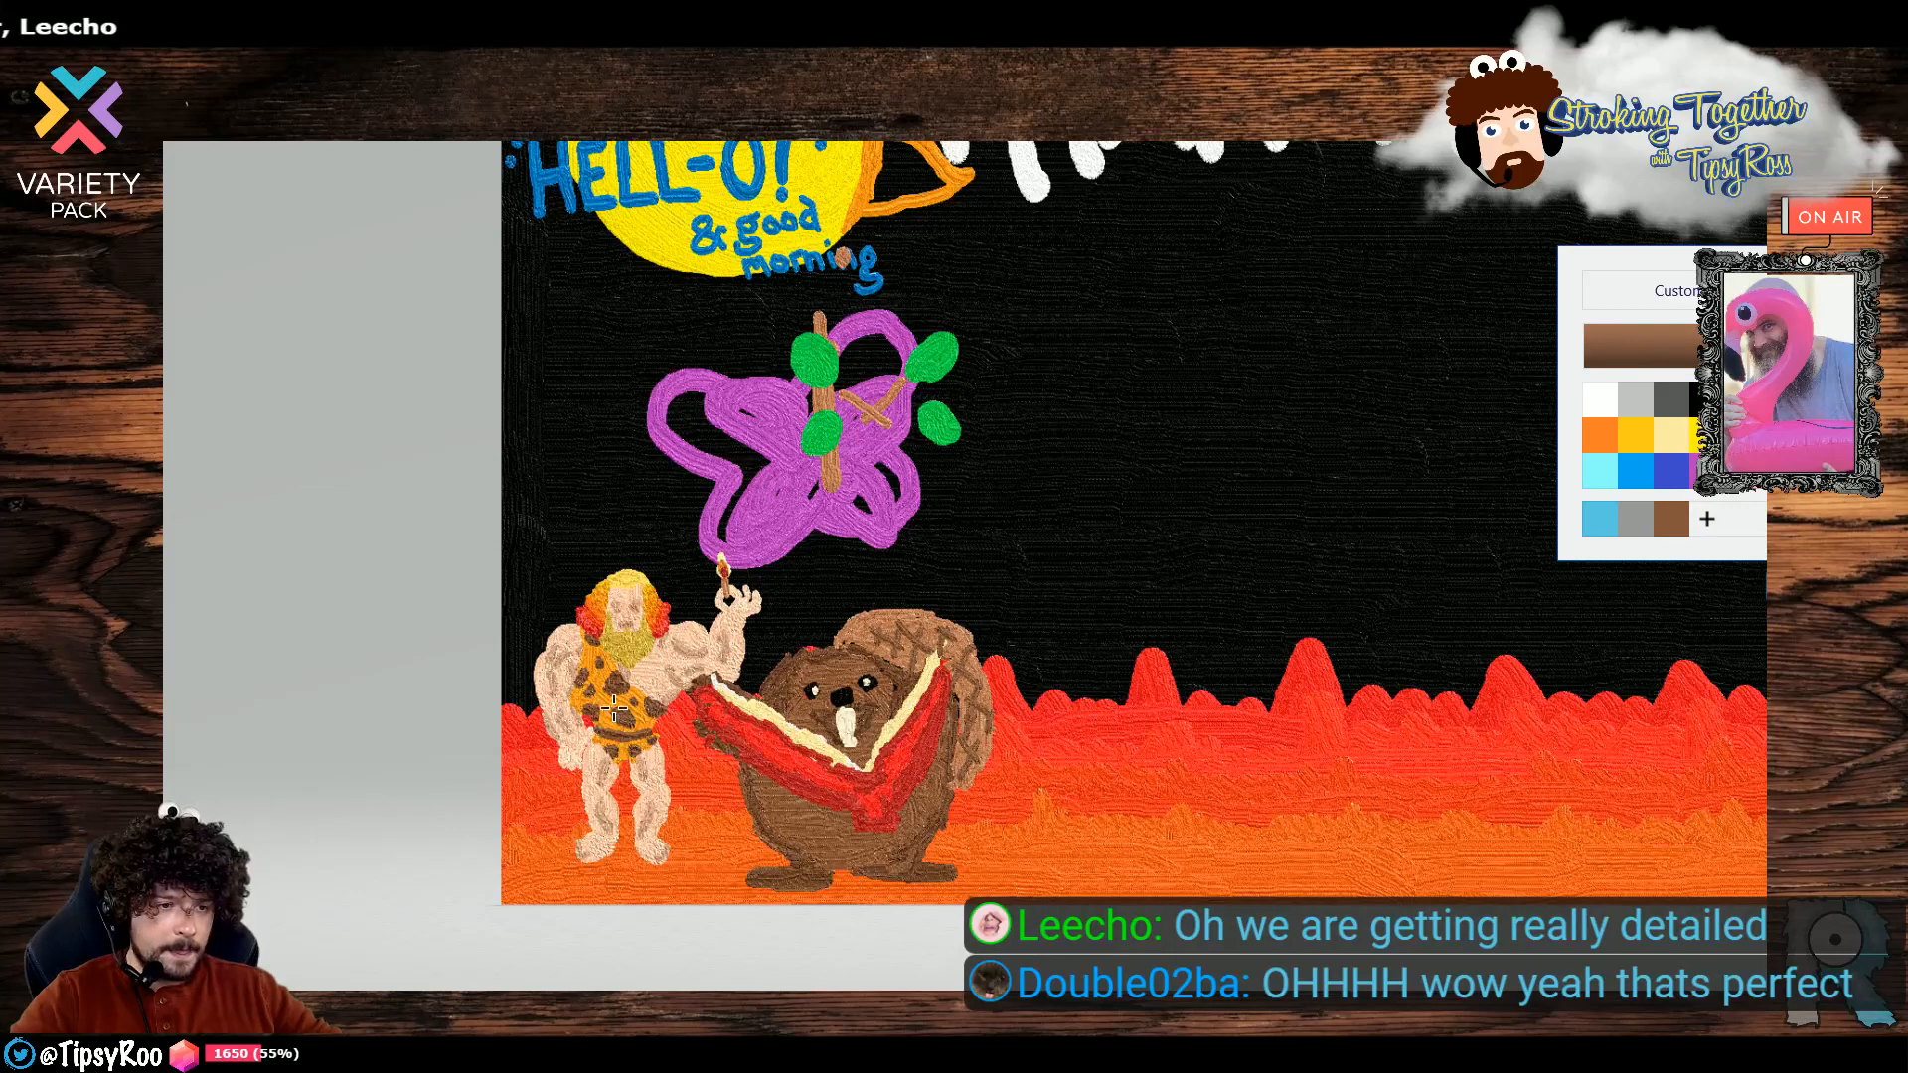
left_click_drag(701, 707, 696, 714)
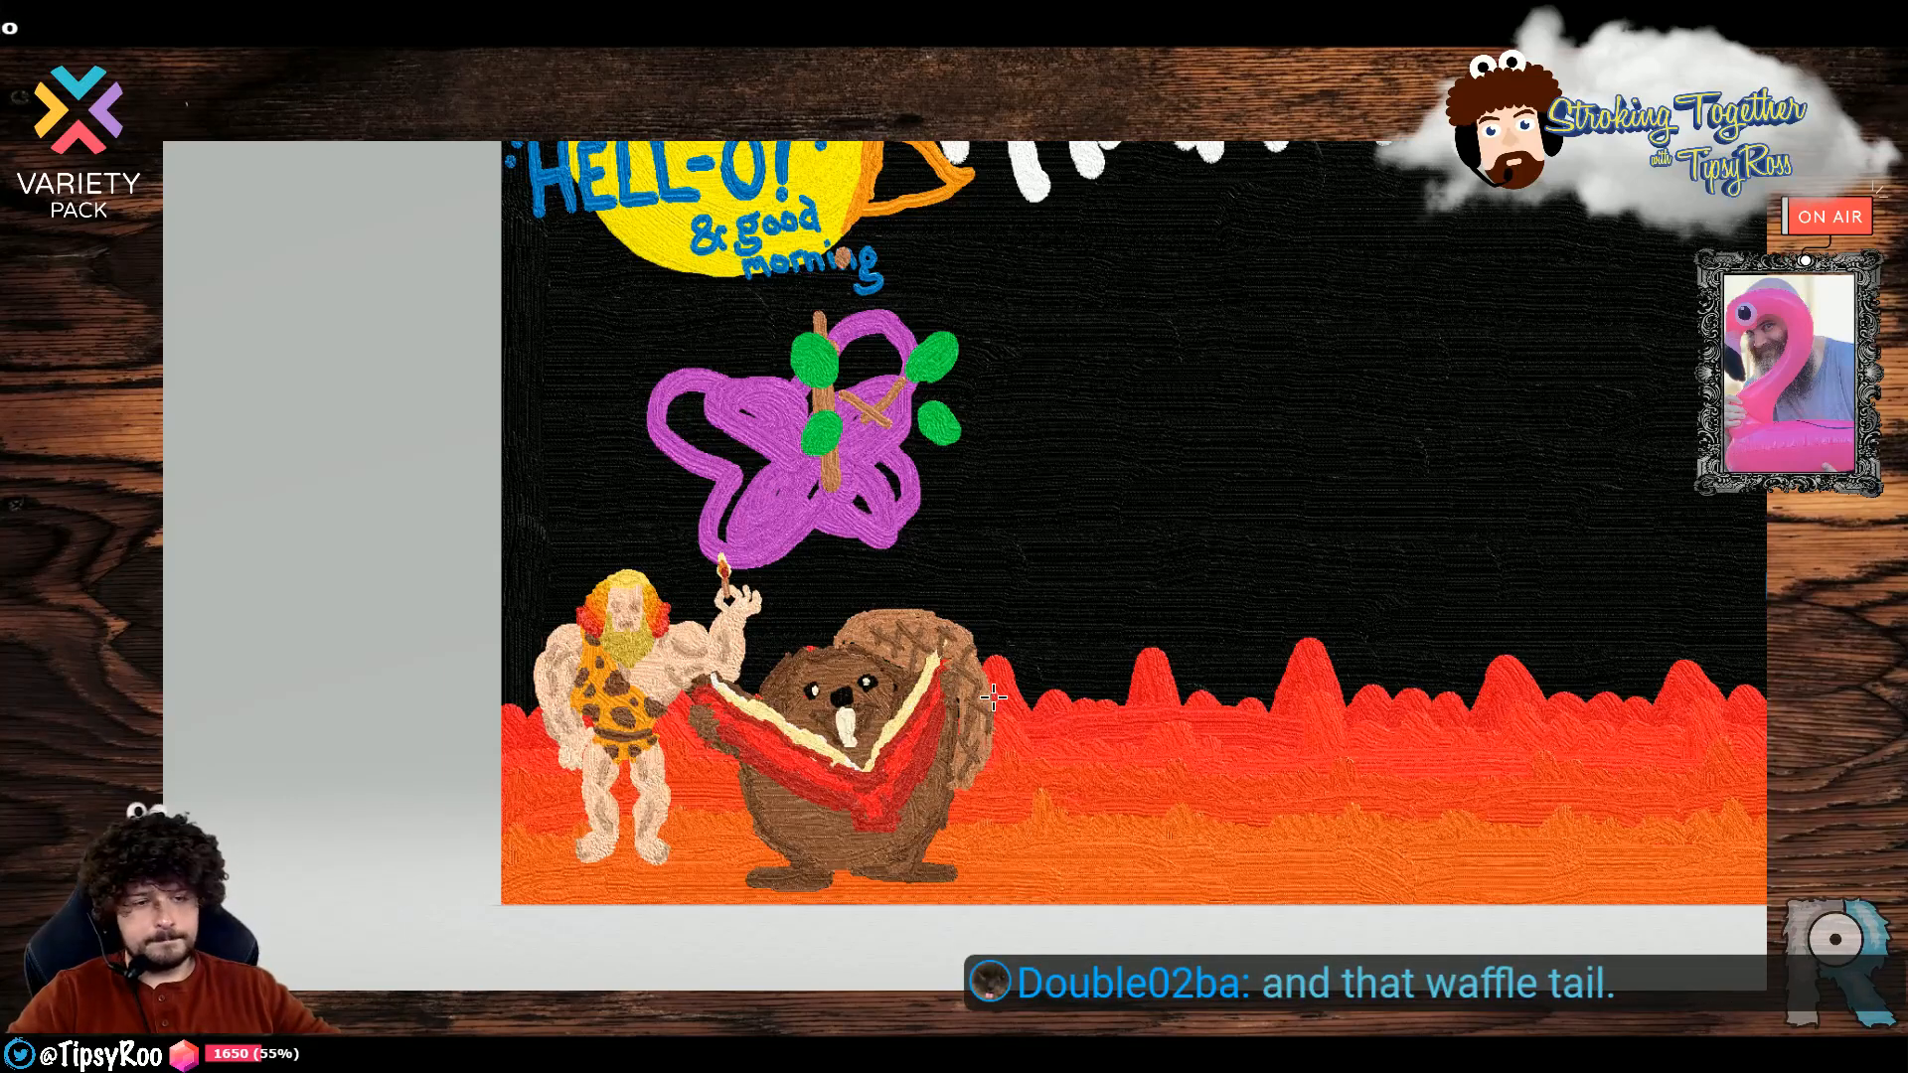
left_click(1779, 585)
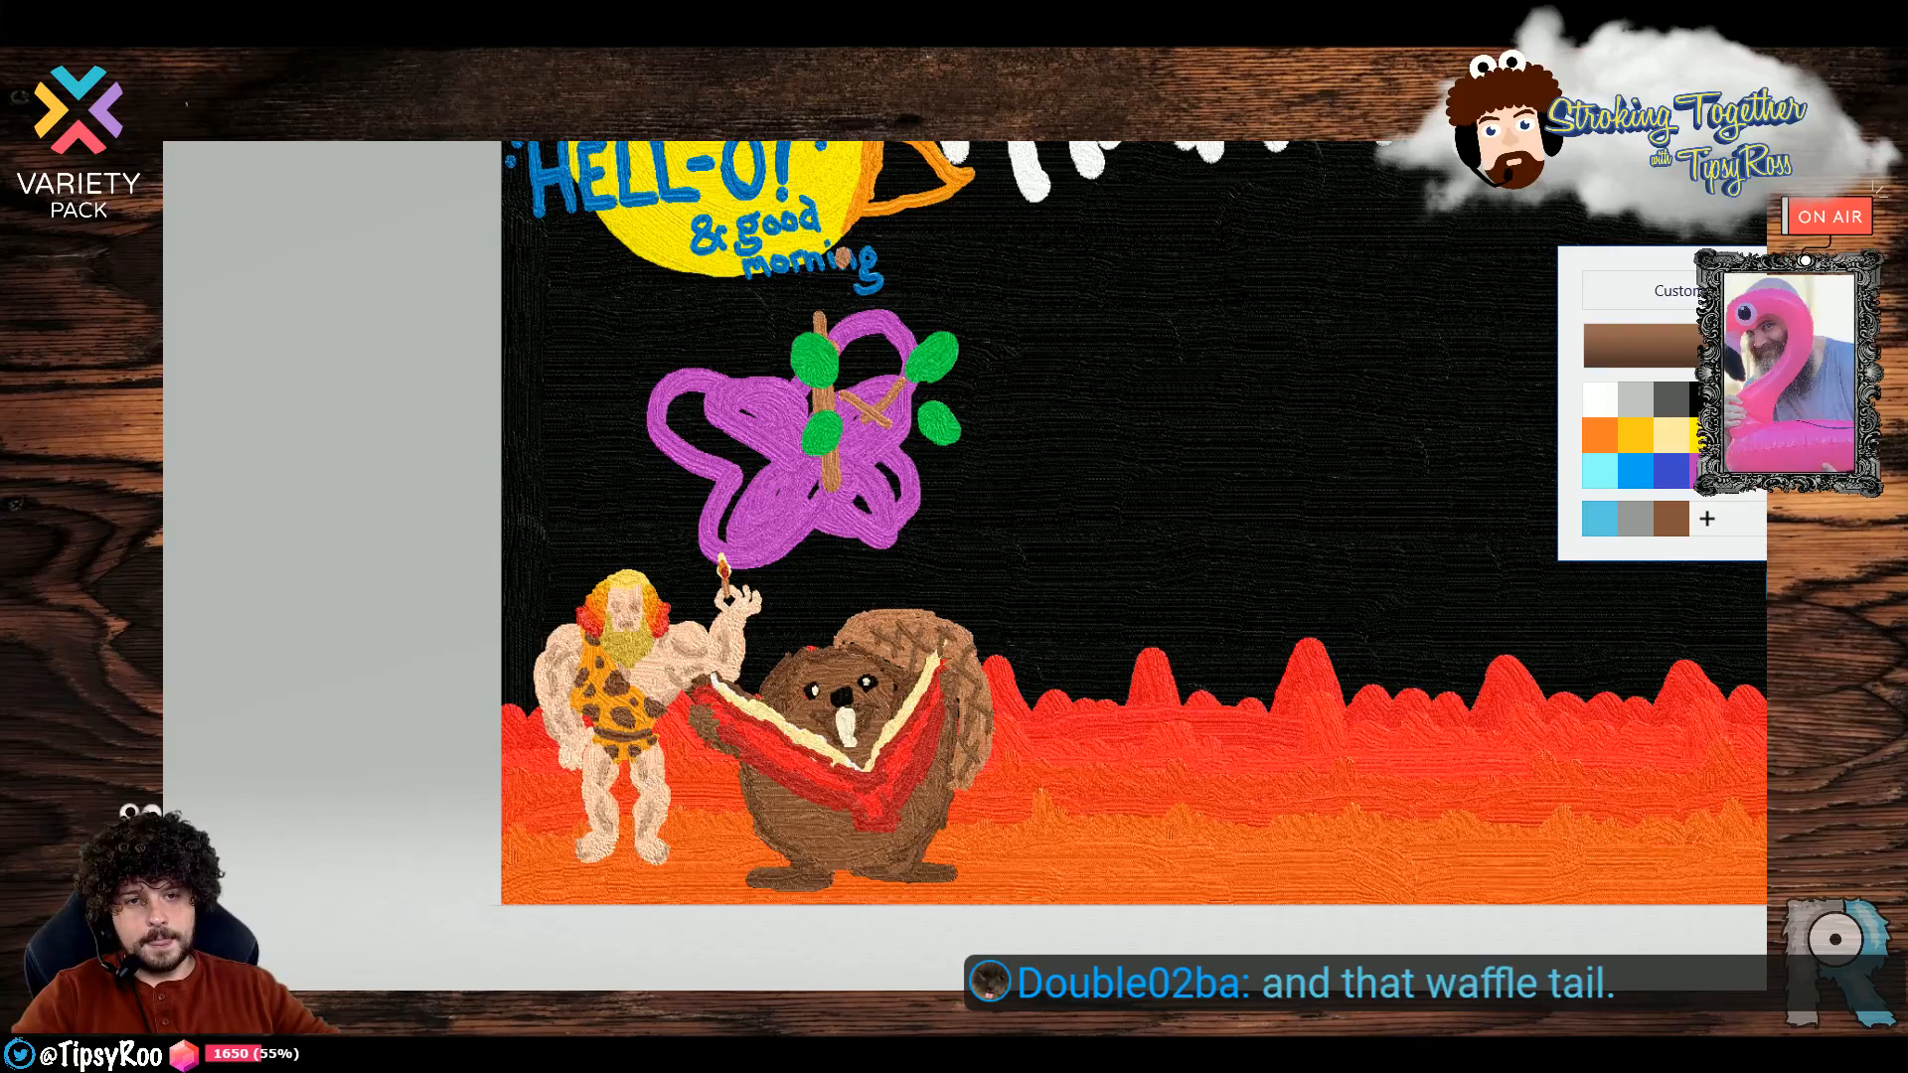
left_click(1659, 356)
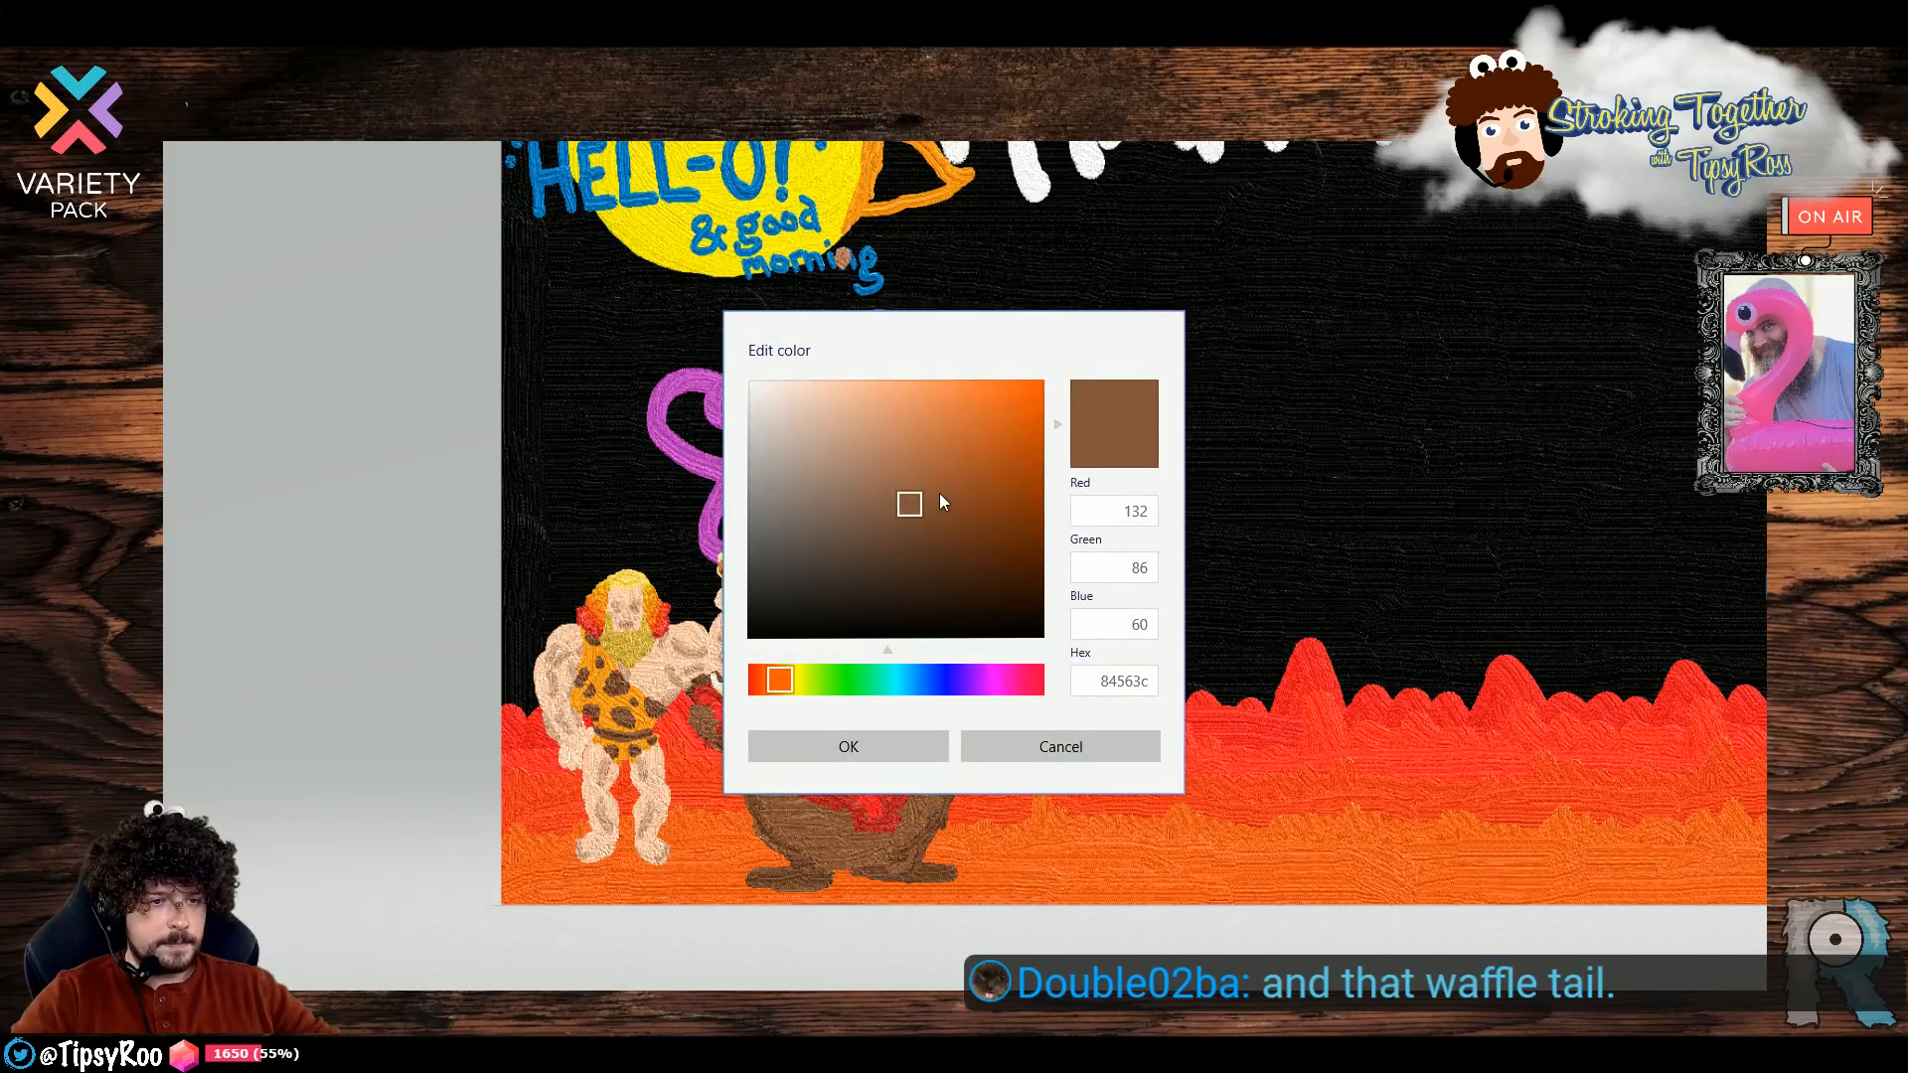
left_click_drag(922, 517, 916, 553)
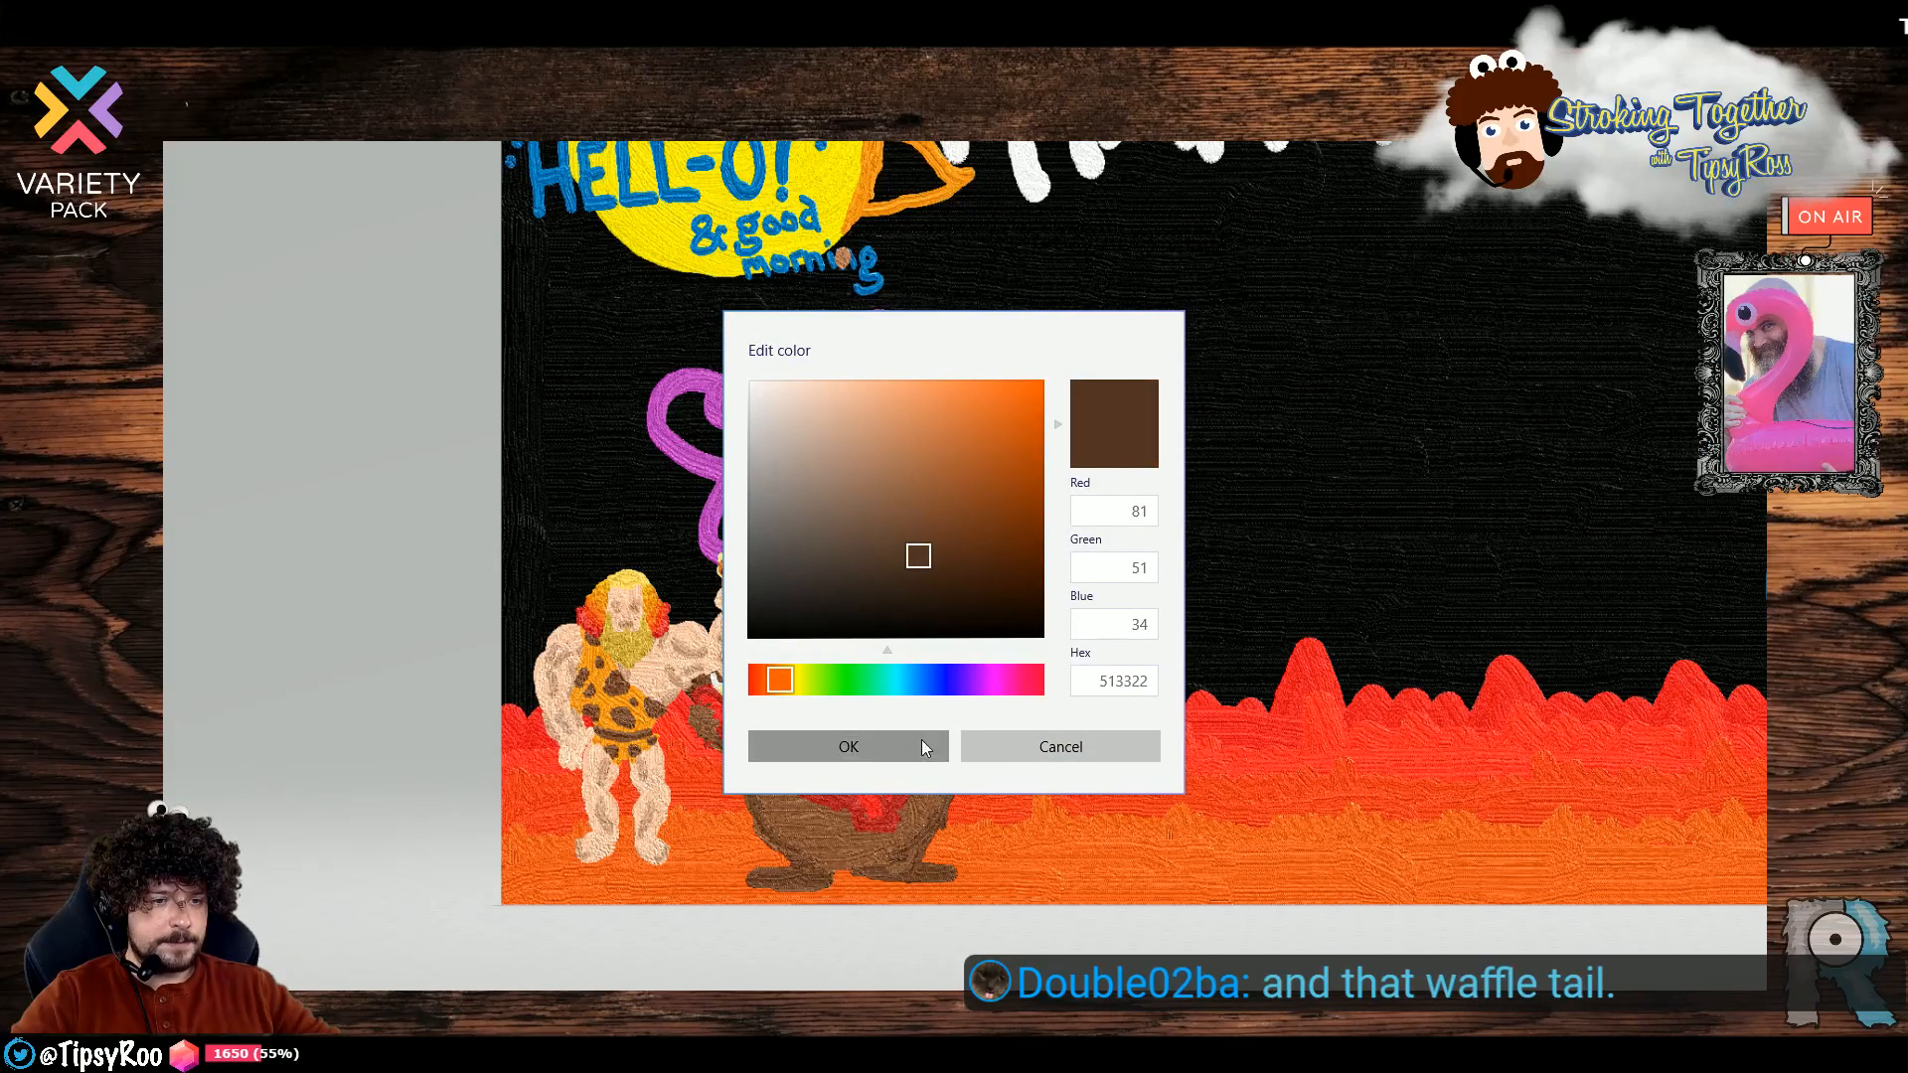
left_click(909, 746)
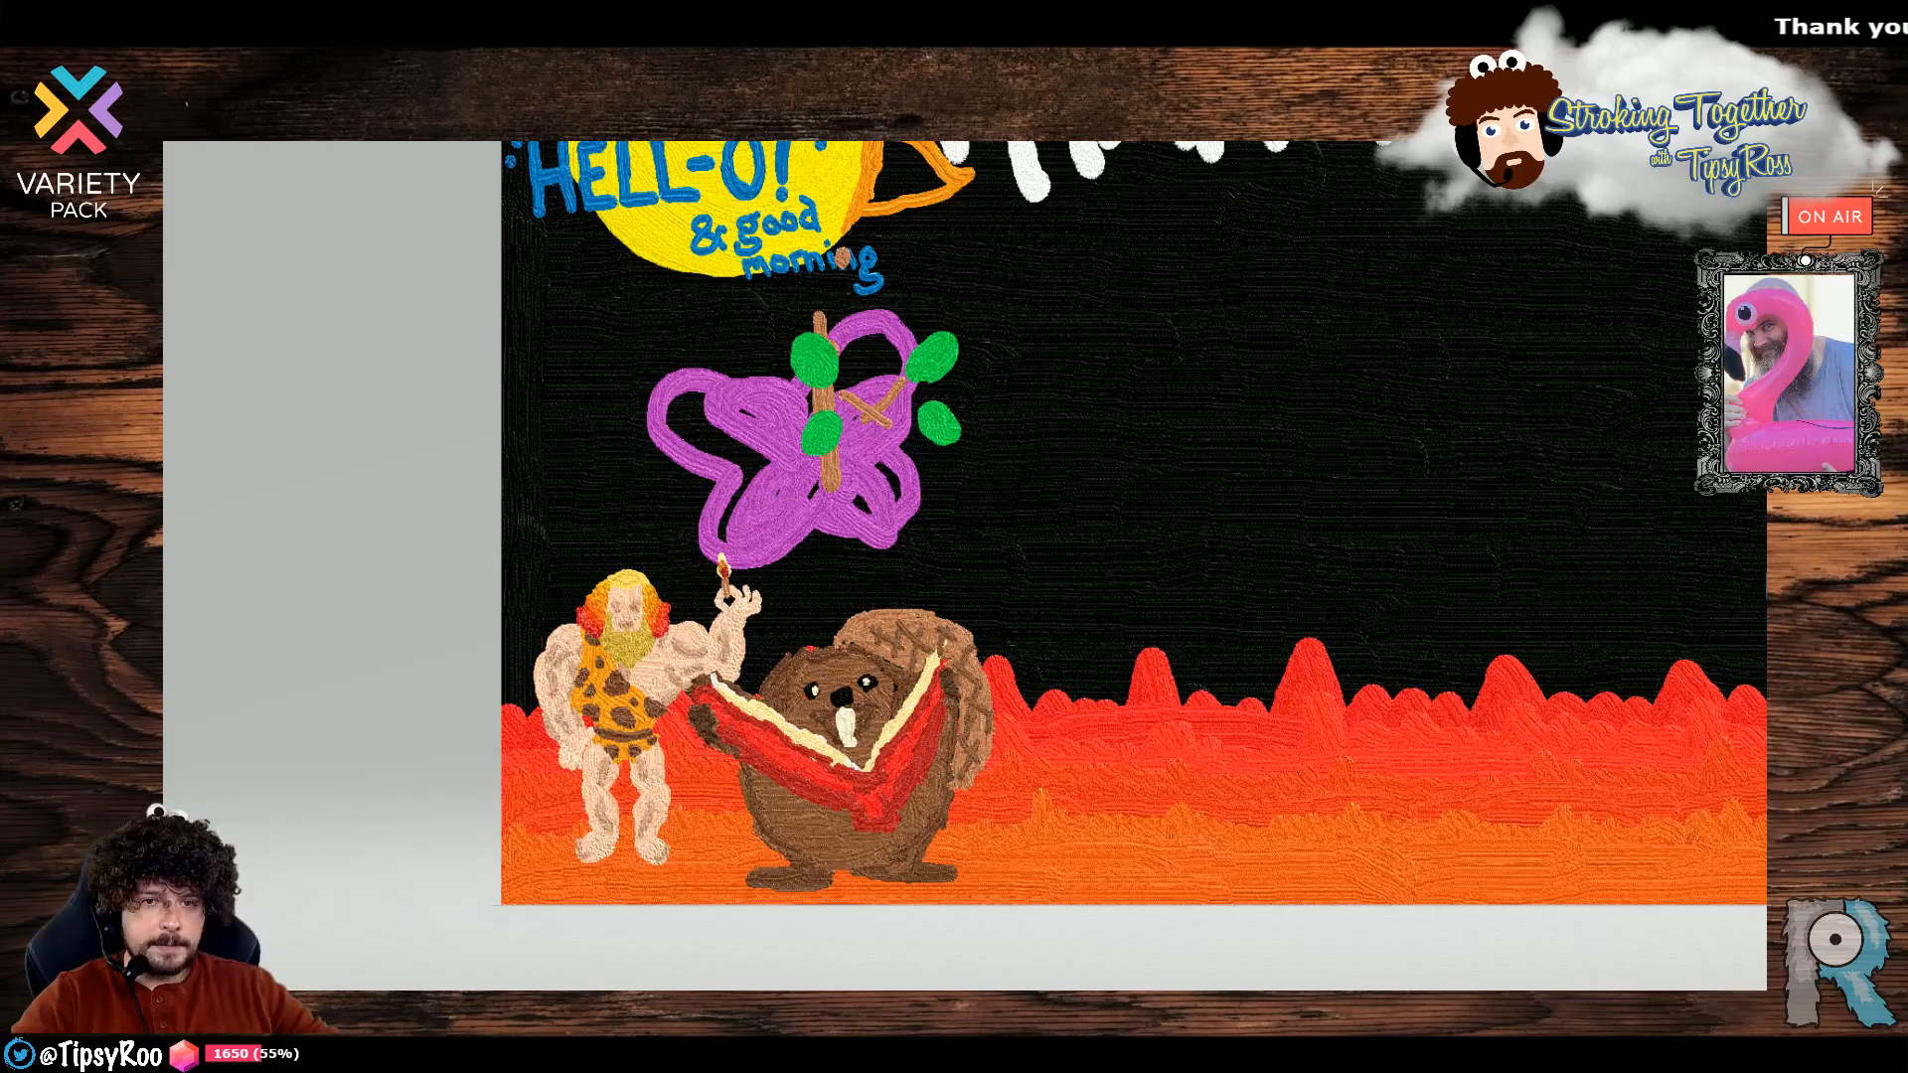
Try painting a dark brown gap down the middle of the beaver's front teeth, and undo the strokes.
left_click(1599, 124)
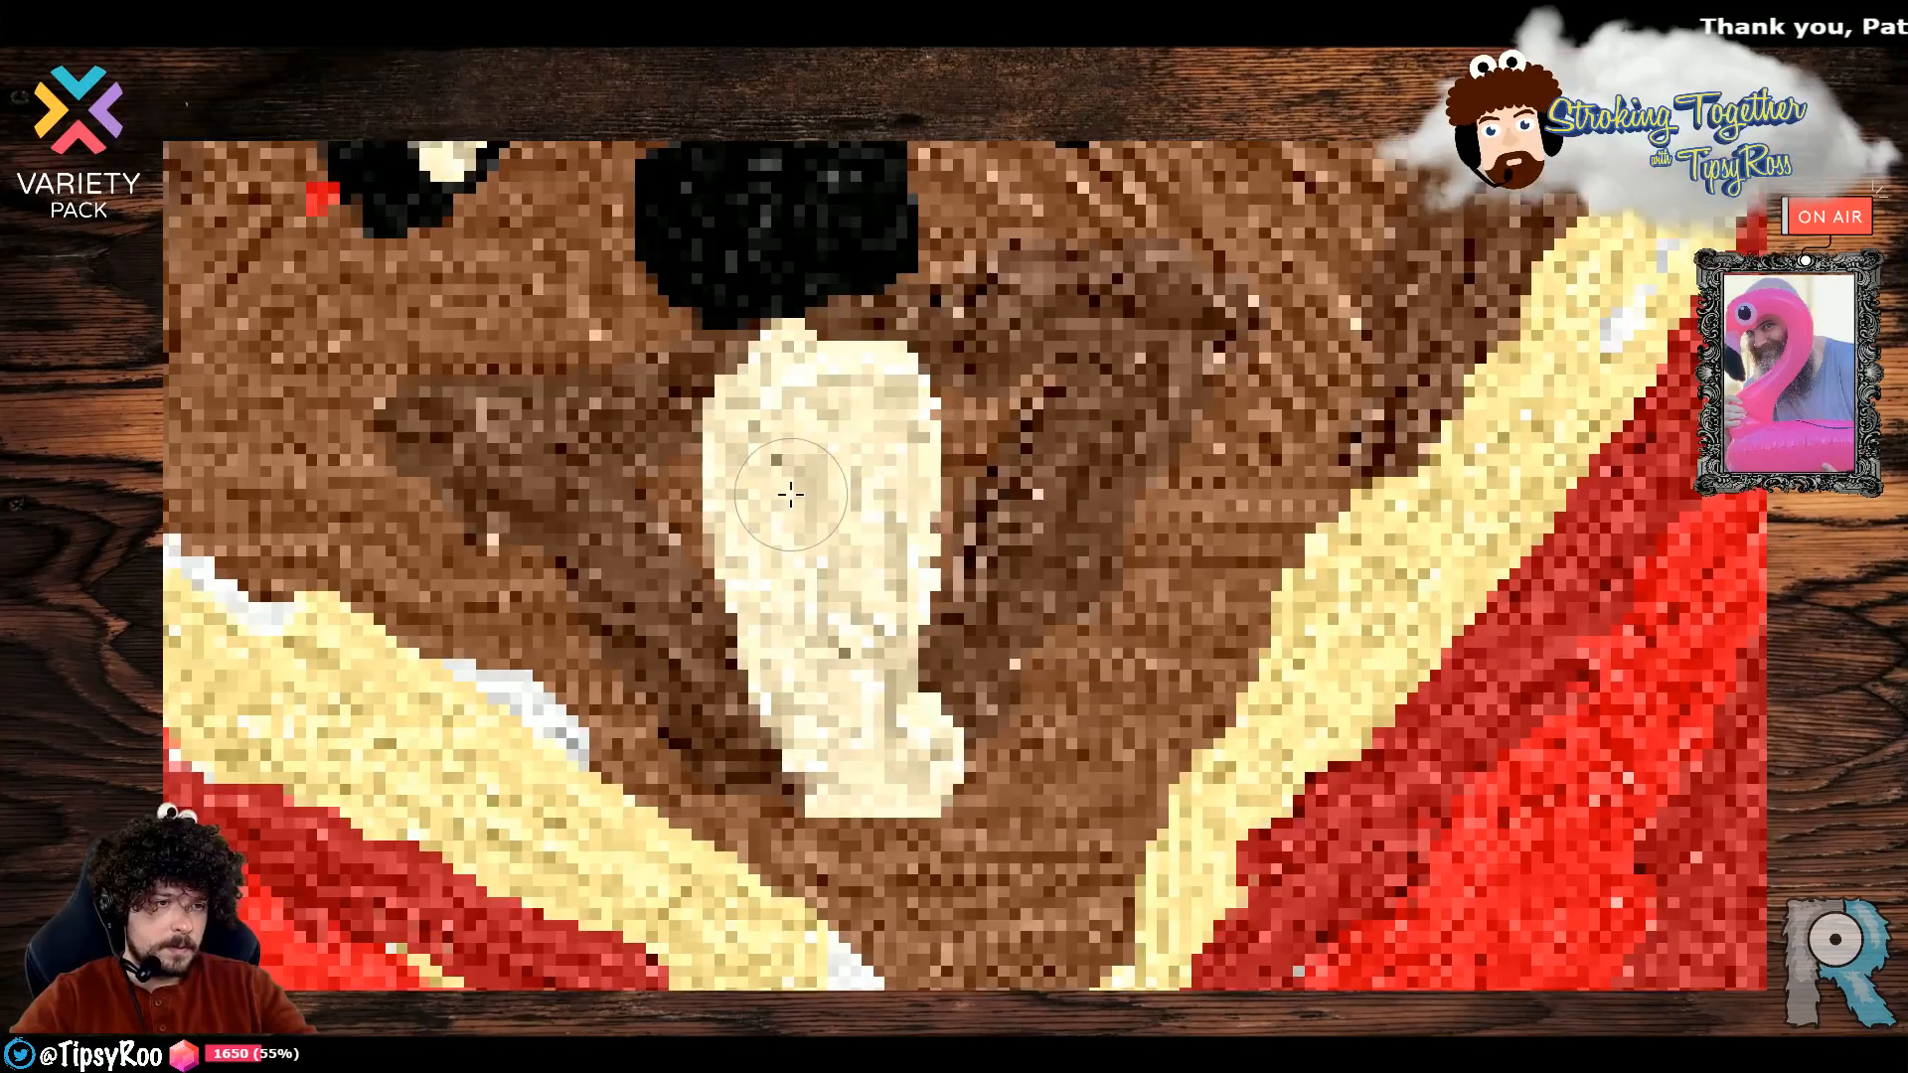
mouse_move(791, 494)
left_mouse_down()
mouse_move(810, 397)
mouse_move(845, 358)
mouse_move(869, 591)
left_mouse_up()
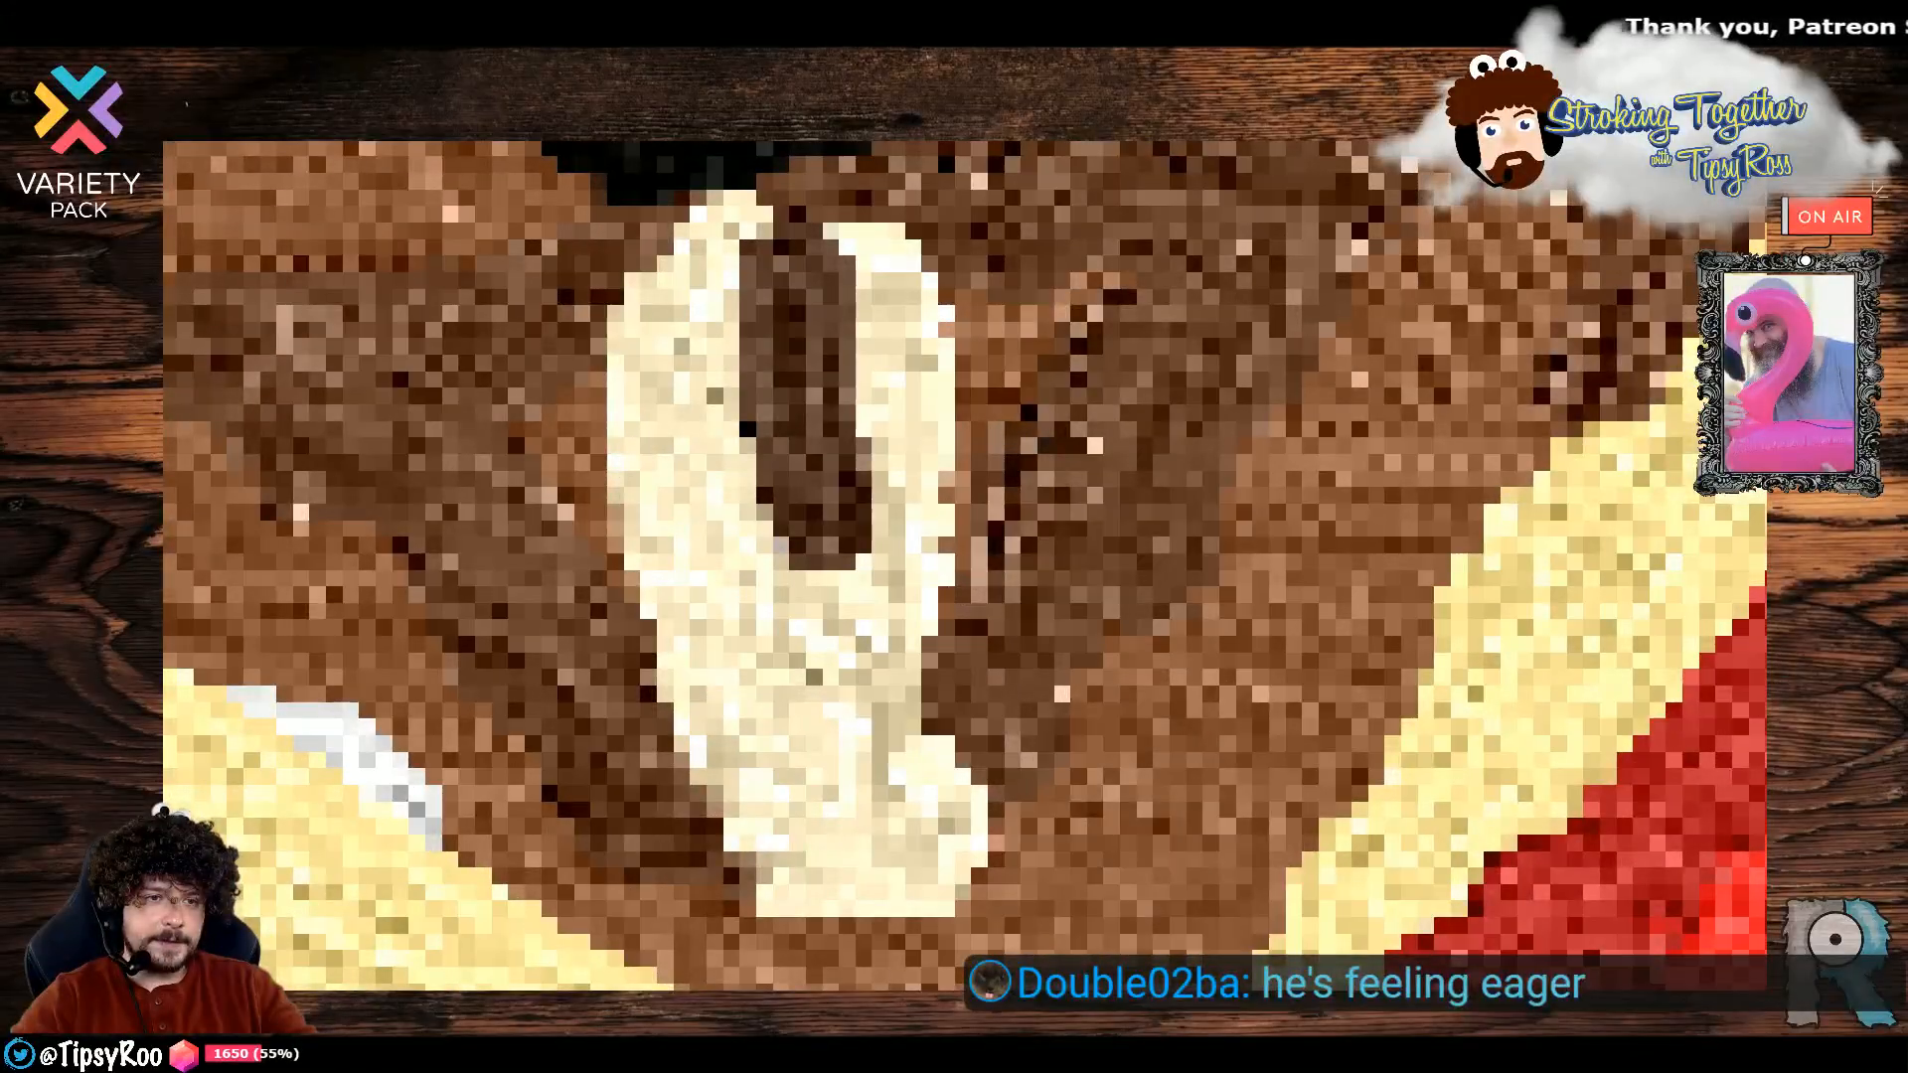
key("ctrl+z")
left_click_drag(795, 392, 810, 628)
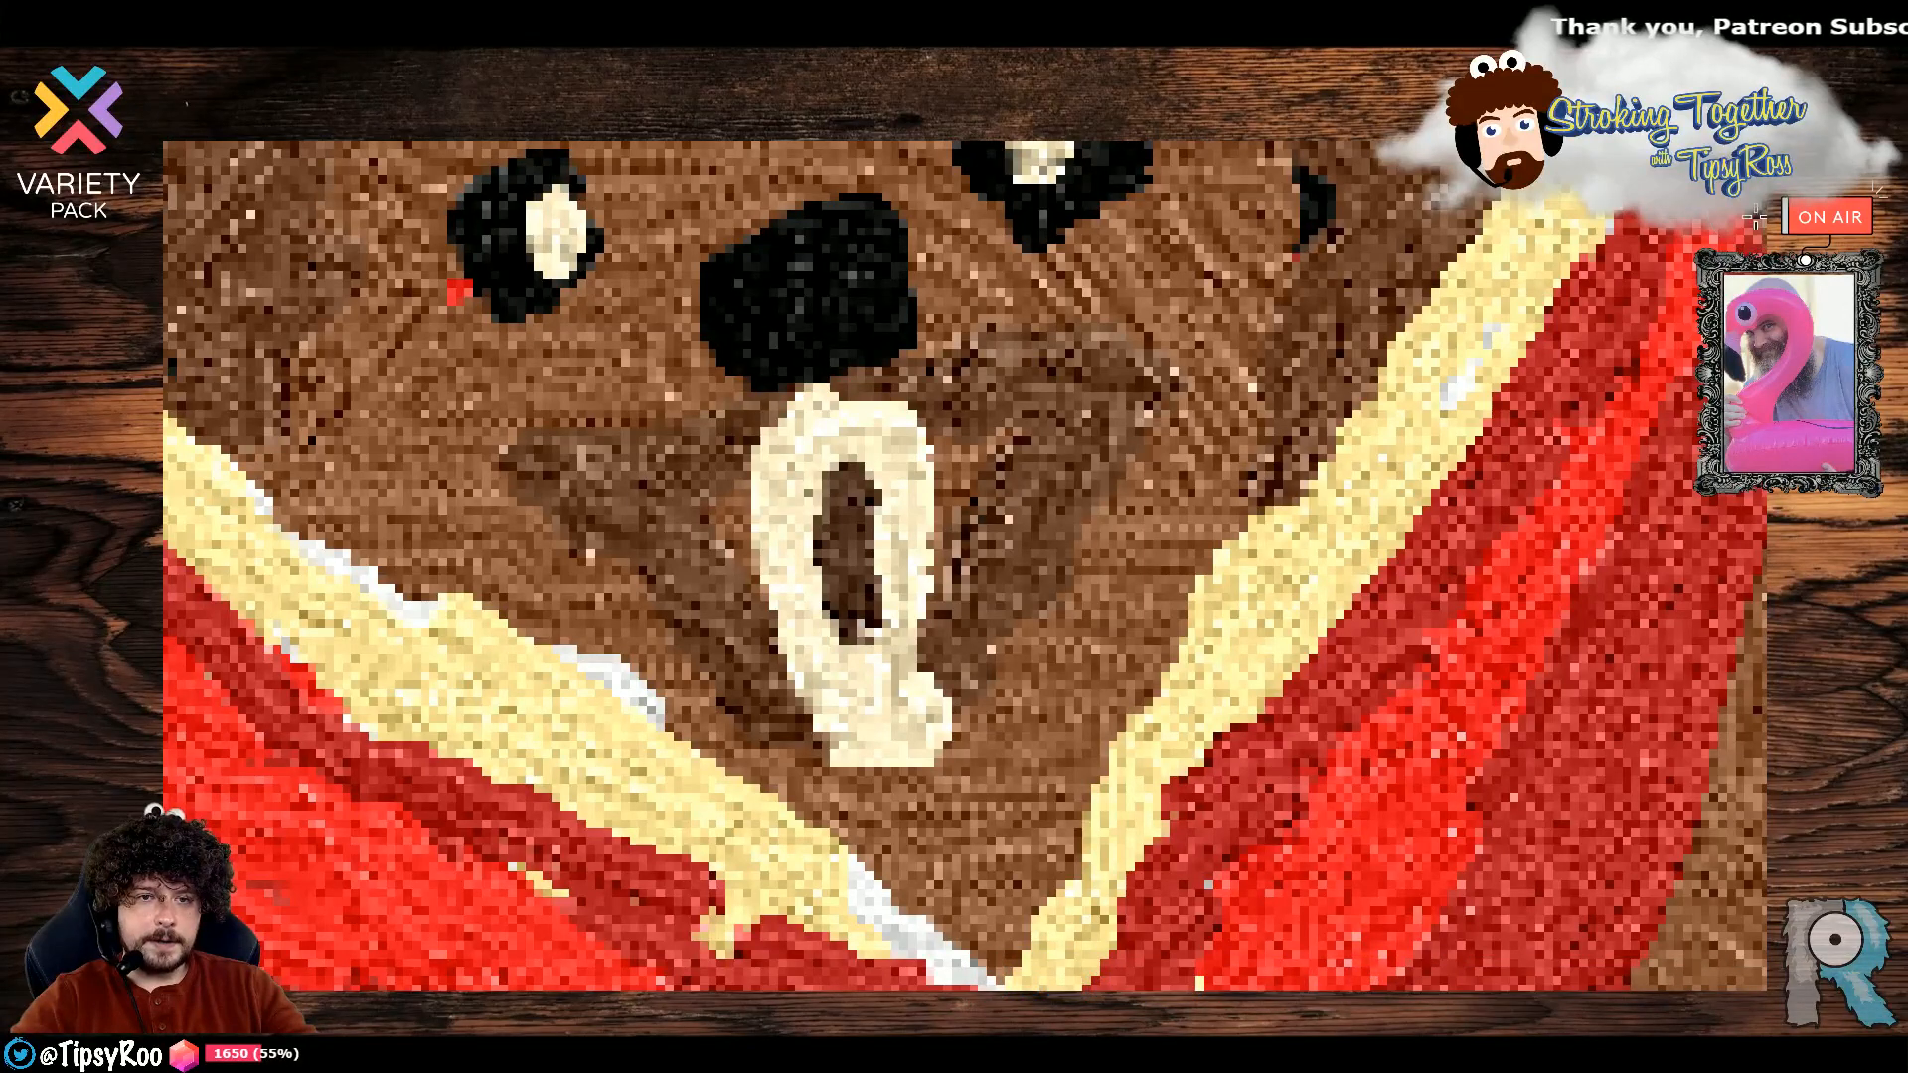
key("ctrl+z")
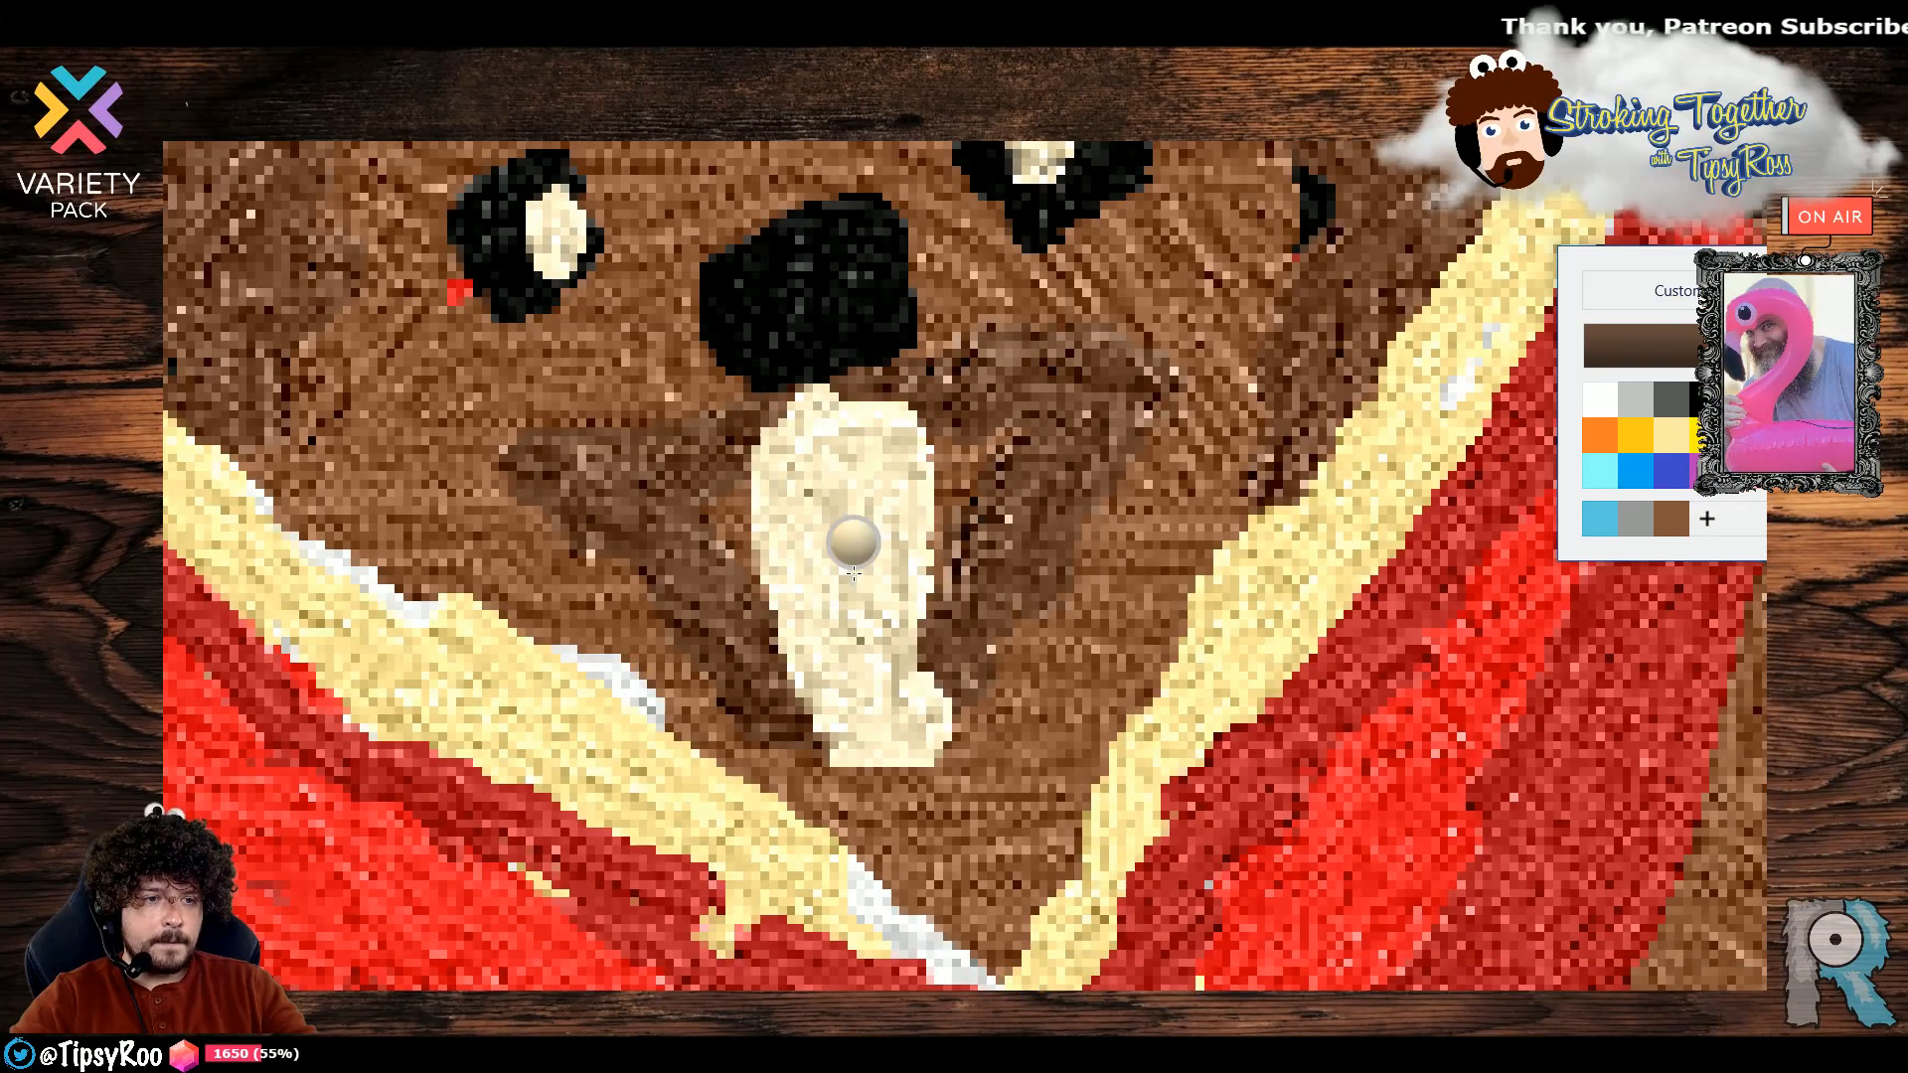
Sample the cream colour of the beaver's front teeth and mix a darker shade of it.
left_click(892, 557)
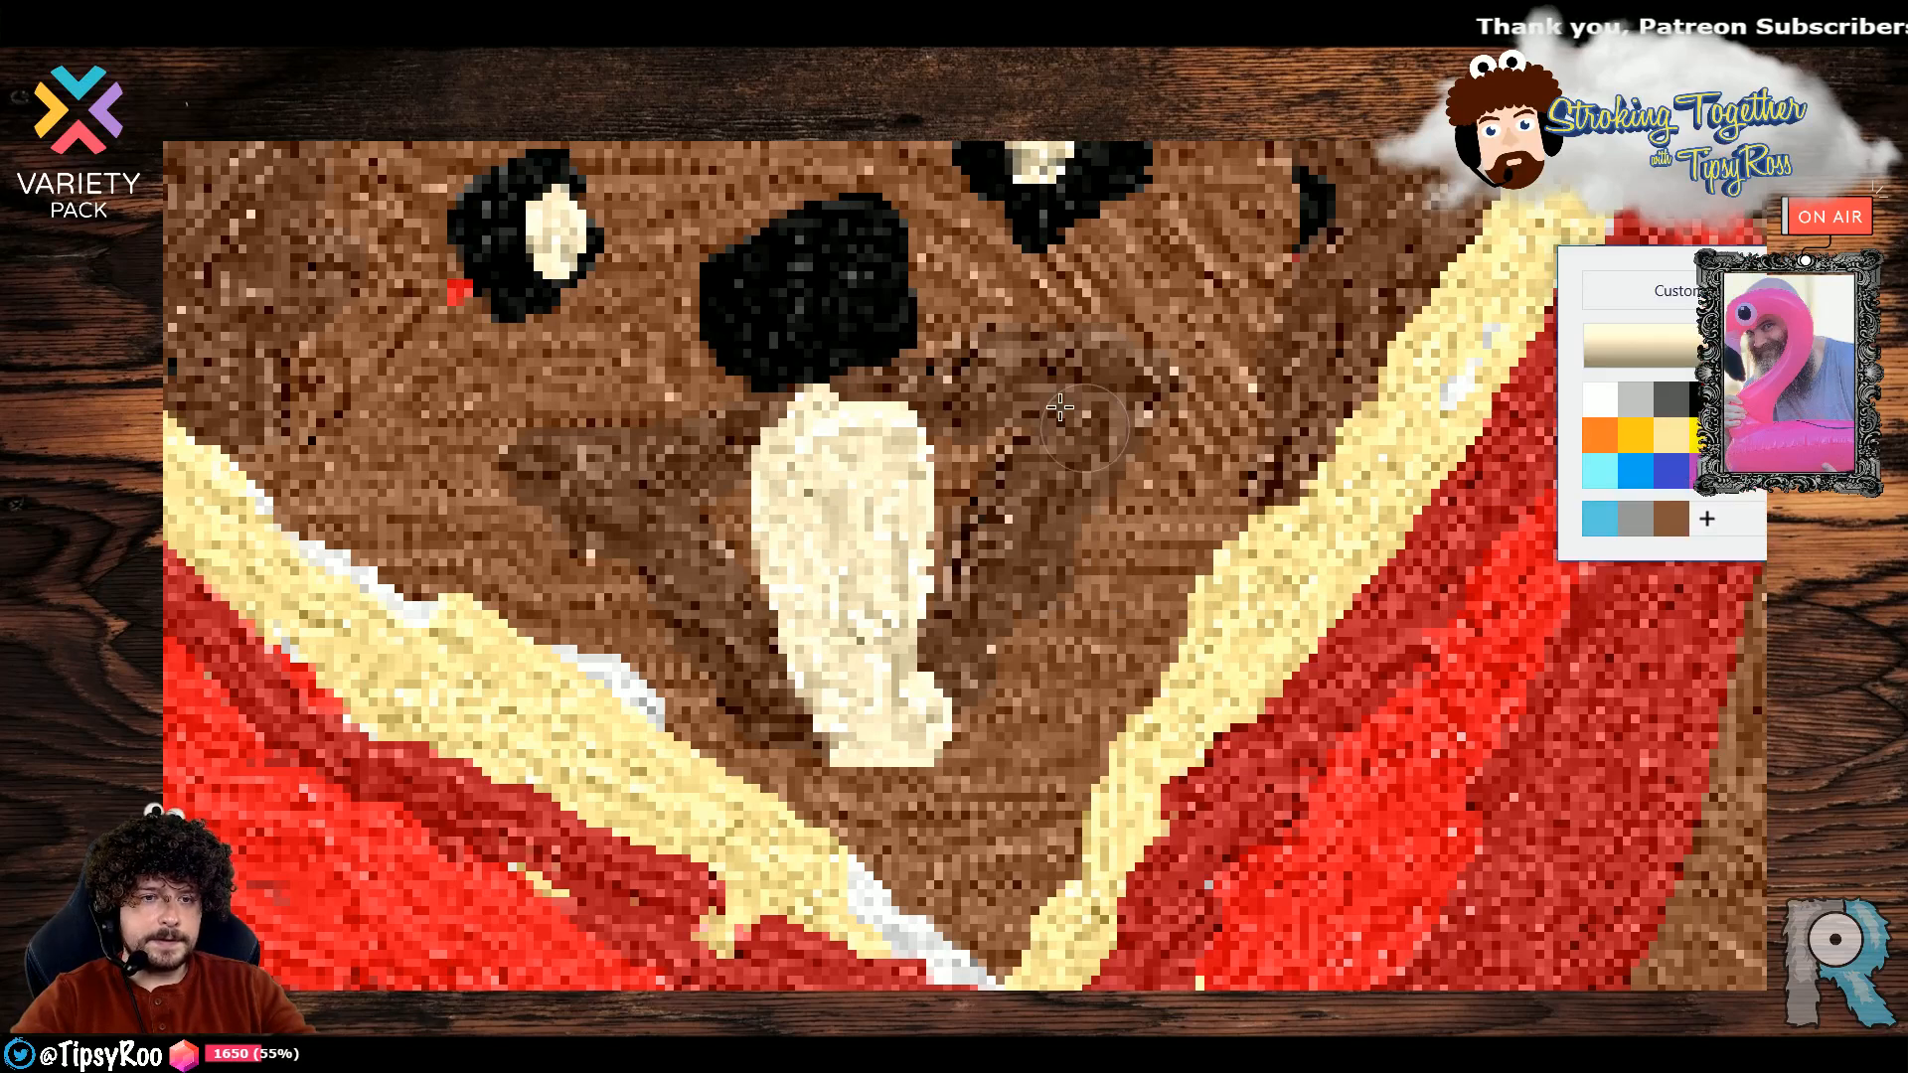
left_click(1683, 344)
left_click_drag(823, 387, 832, 434)
left_click(899, 753)
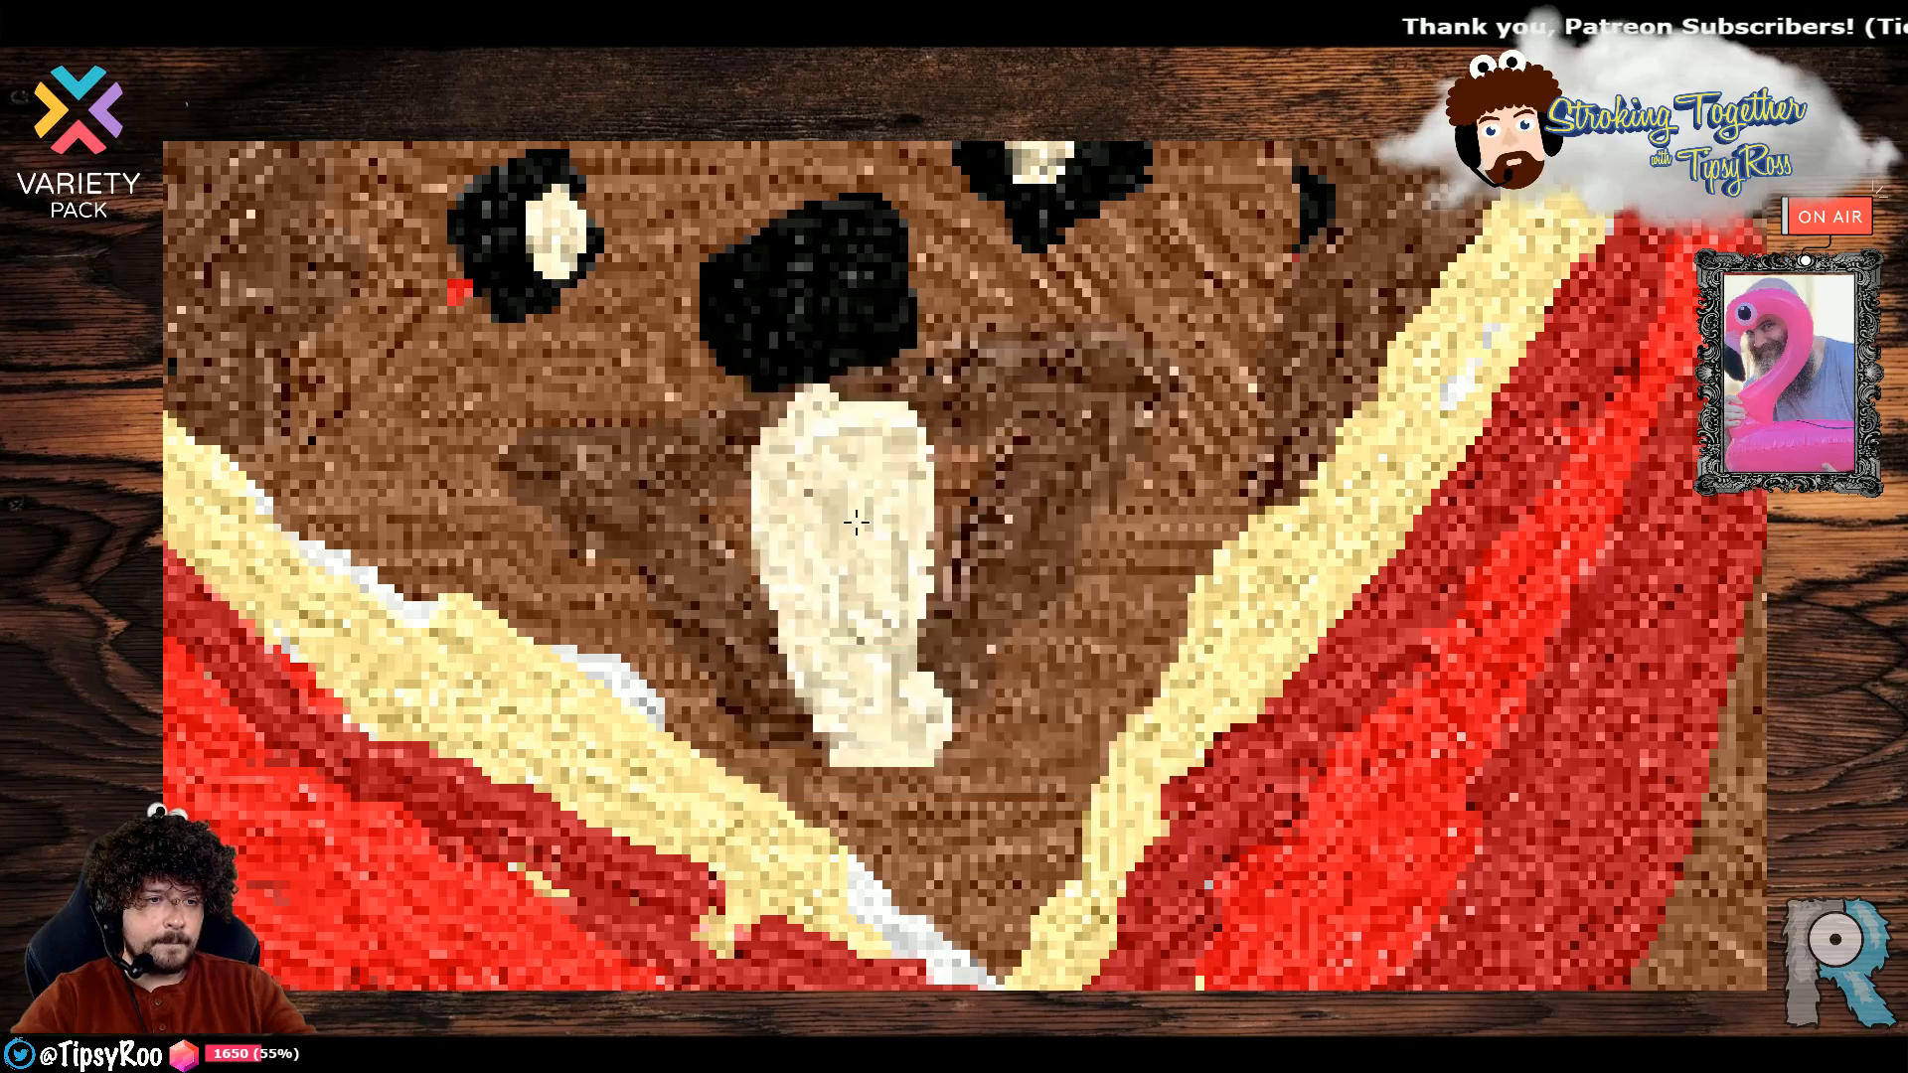
Try shading the middle of the beaver's front teeth with the darker cream, and undo the strokes.
left_click_drag(853, 532, 861, 641)
left_click_drag(841, 462, 855, 636)
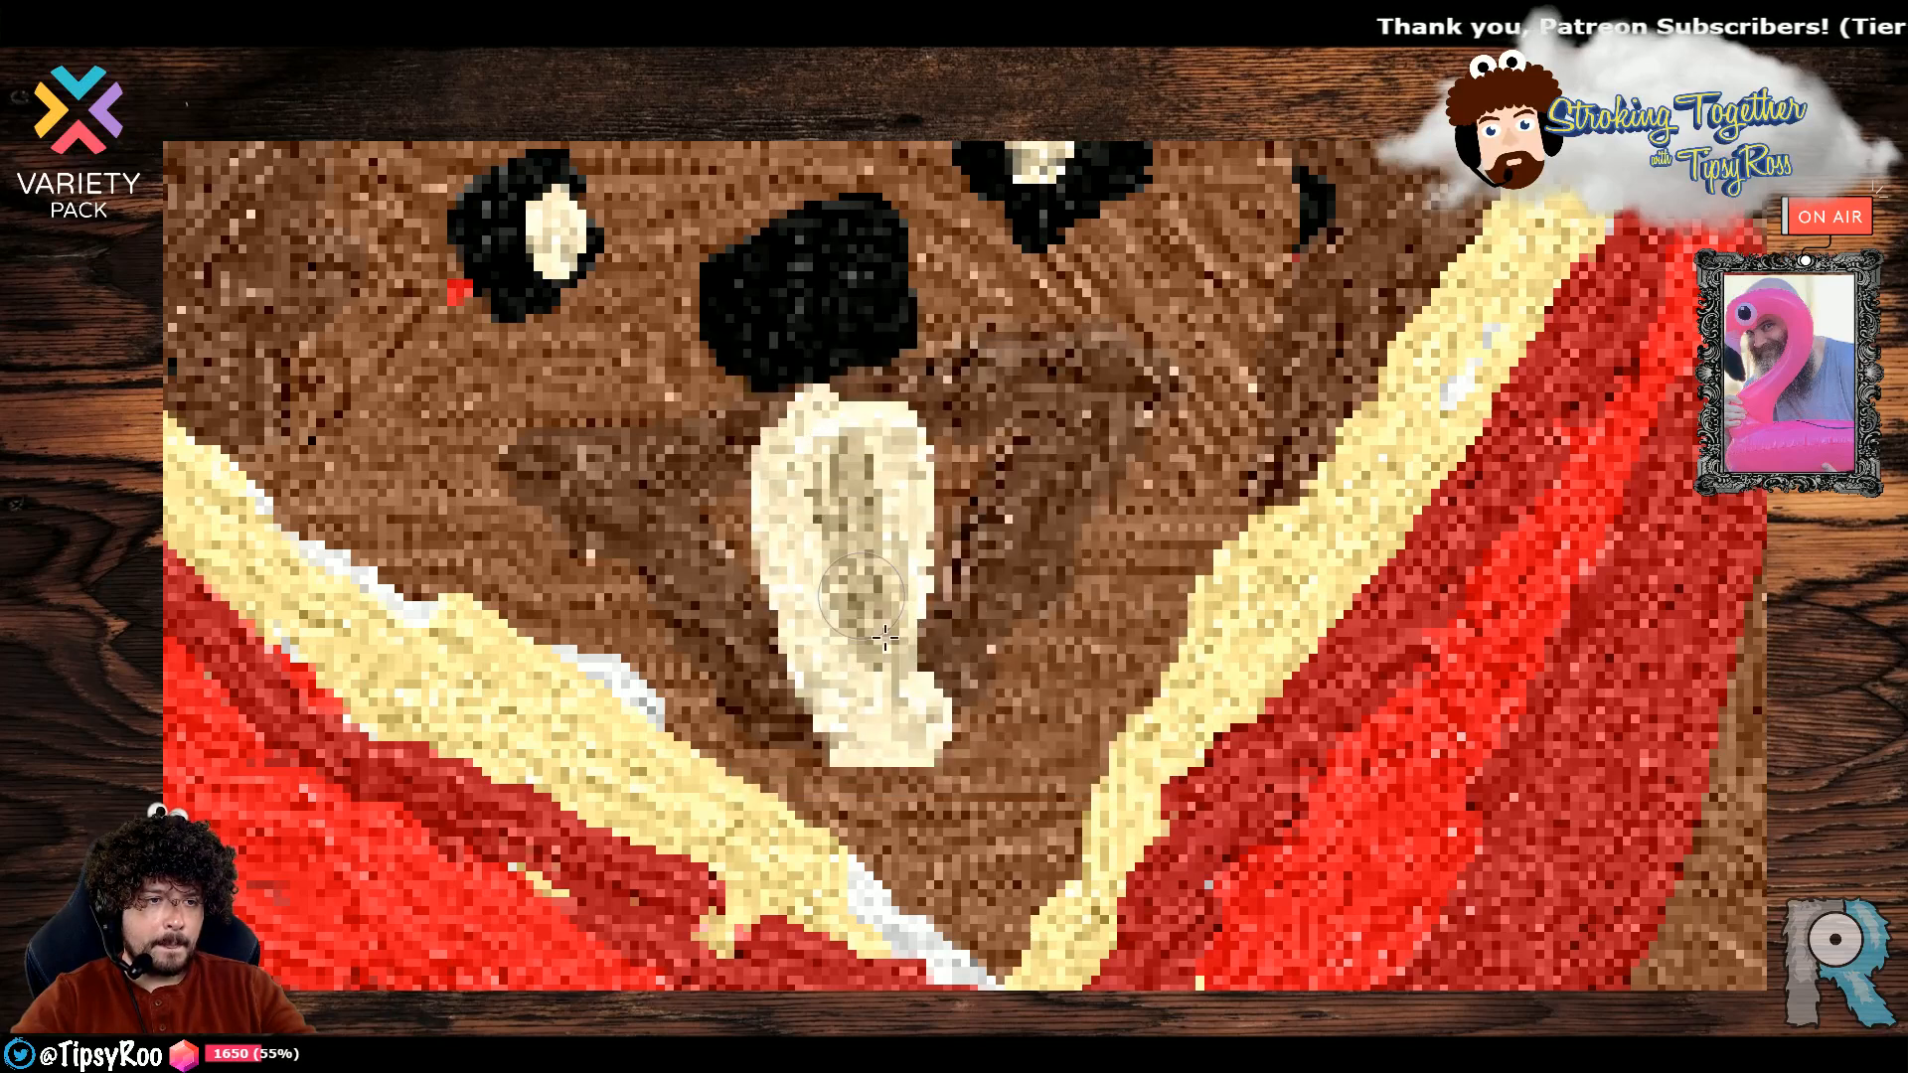
key("ctrl+z")
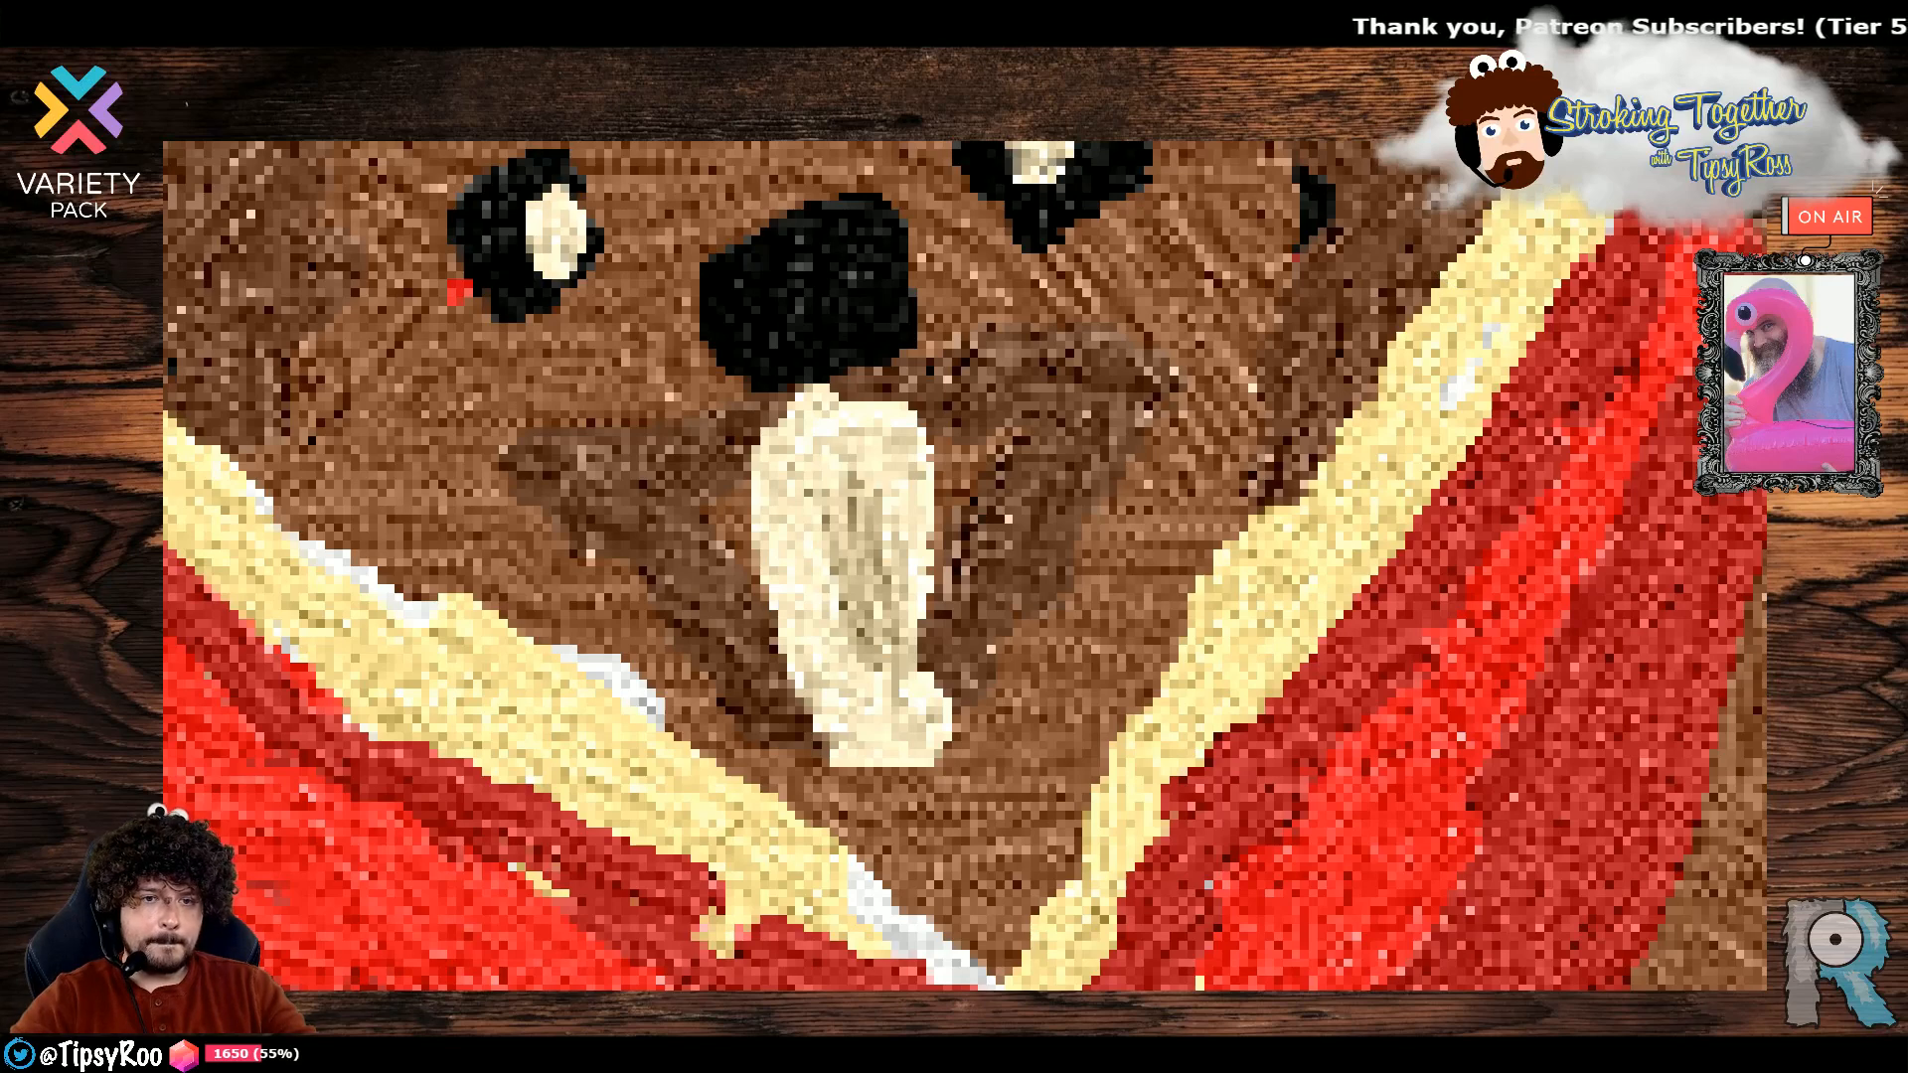
key("ctrl+z")
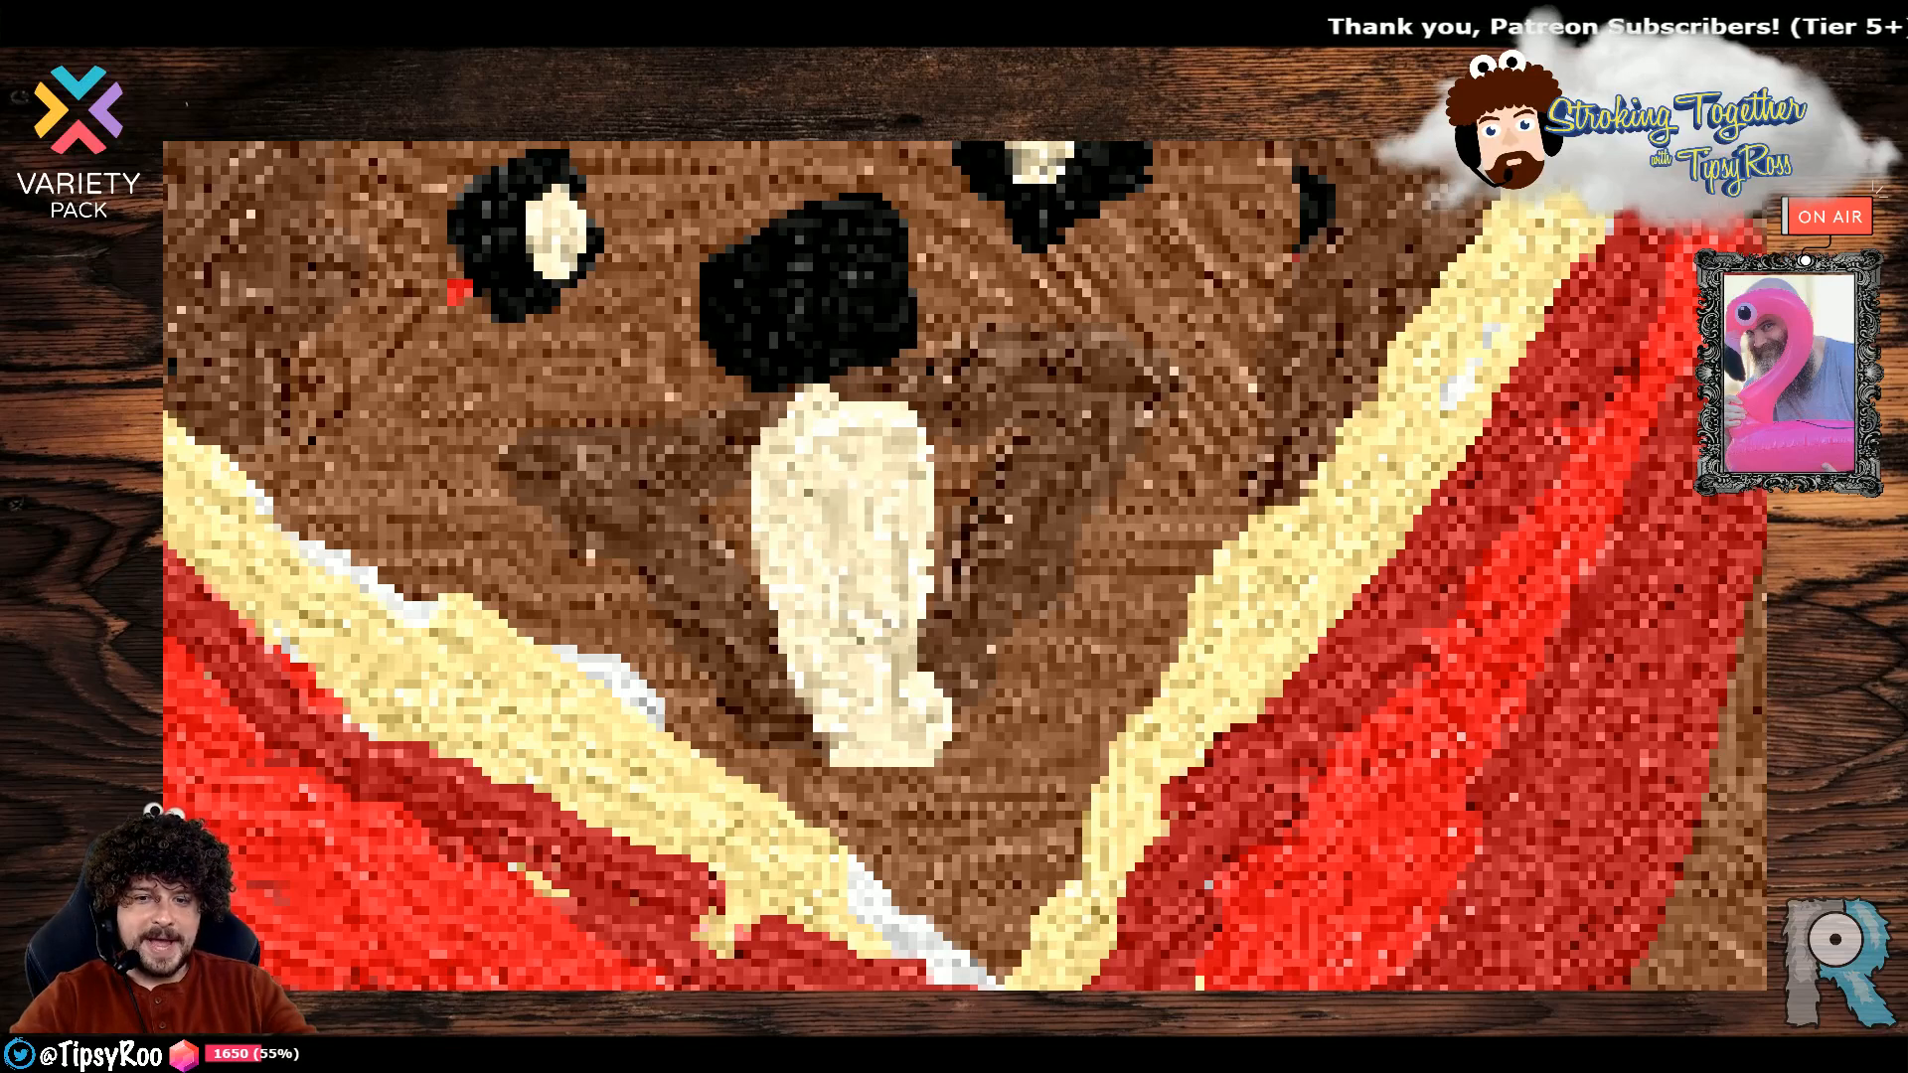
Darken the custom cream to the greyish tan a49570.
left_click(1638, 347)
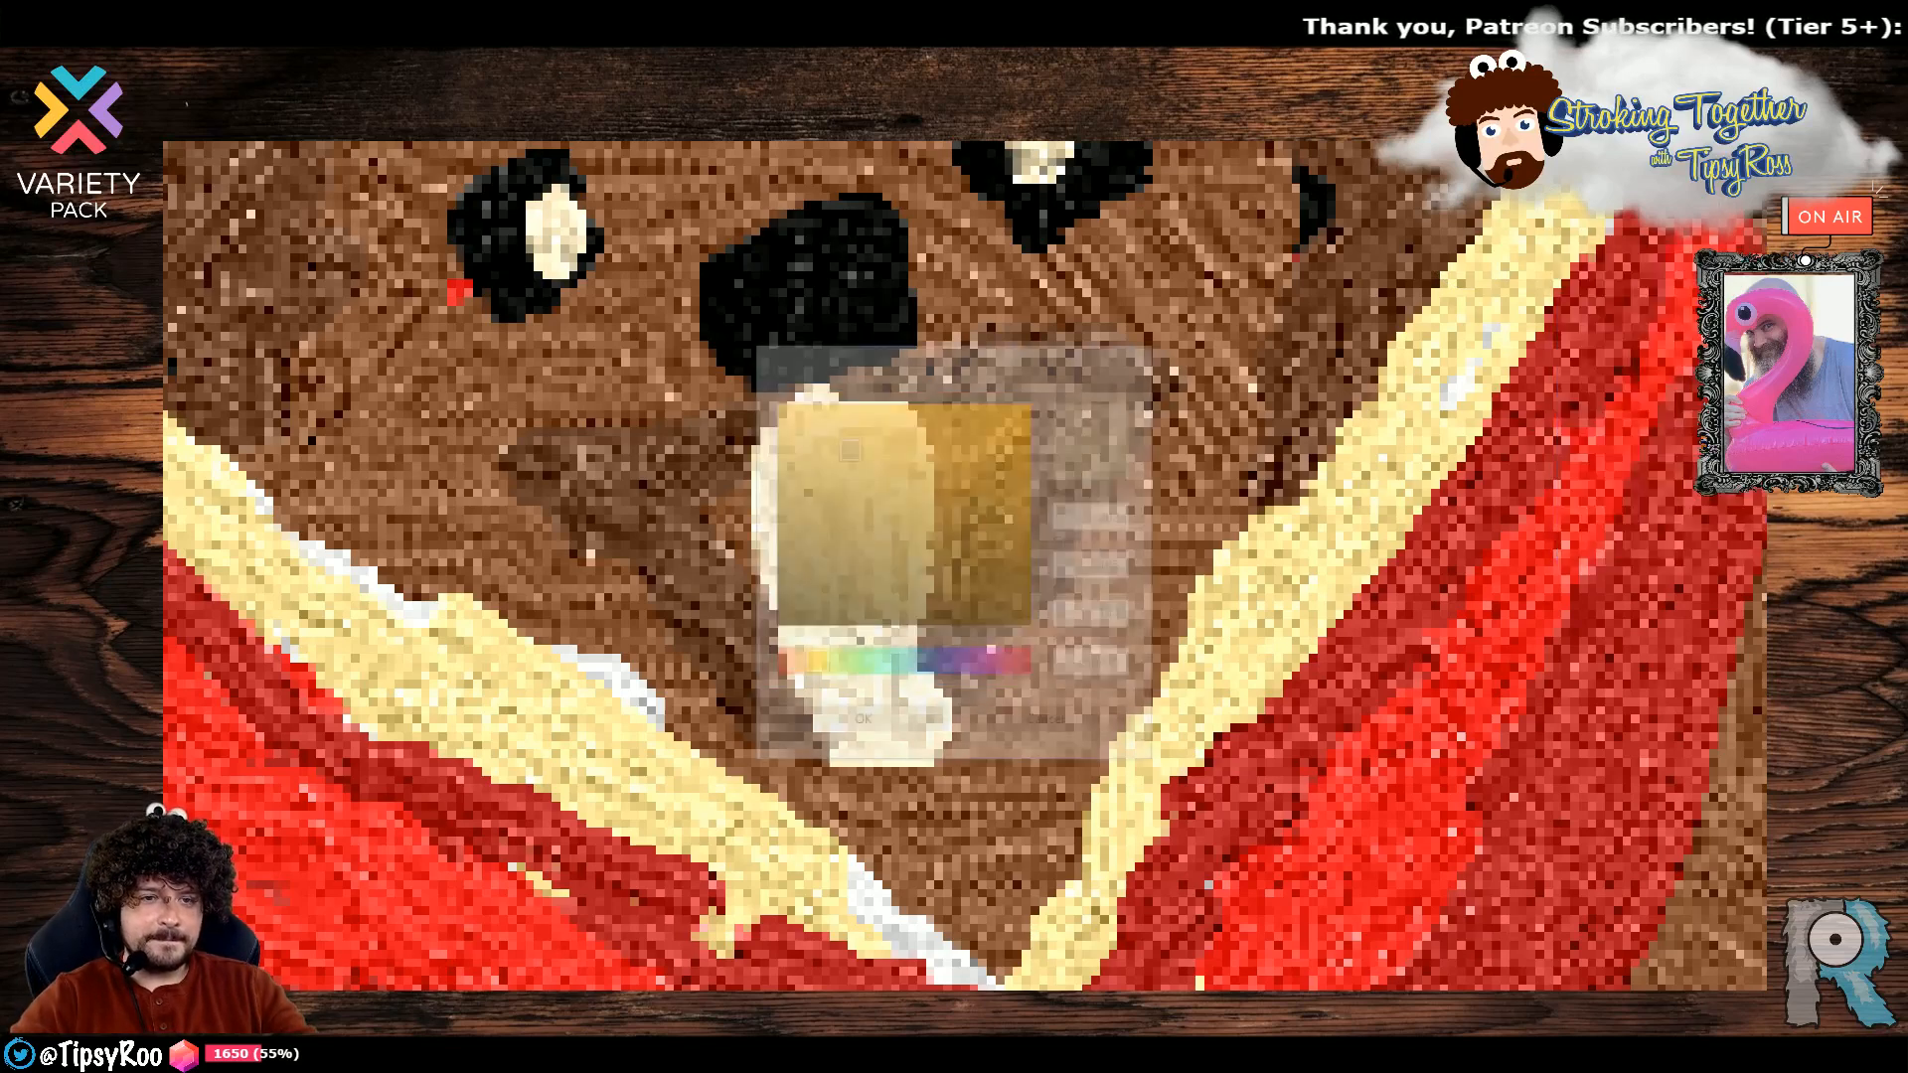
mouse_move(840, 446)
left_mouse_down()
mouse_move(819, 471)
mouse_move(843, 471)
left_mouse_up()
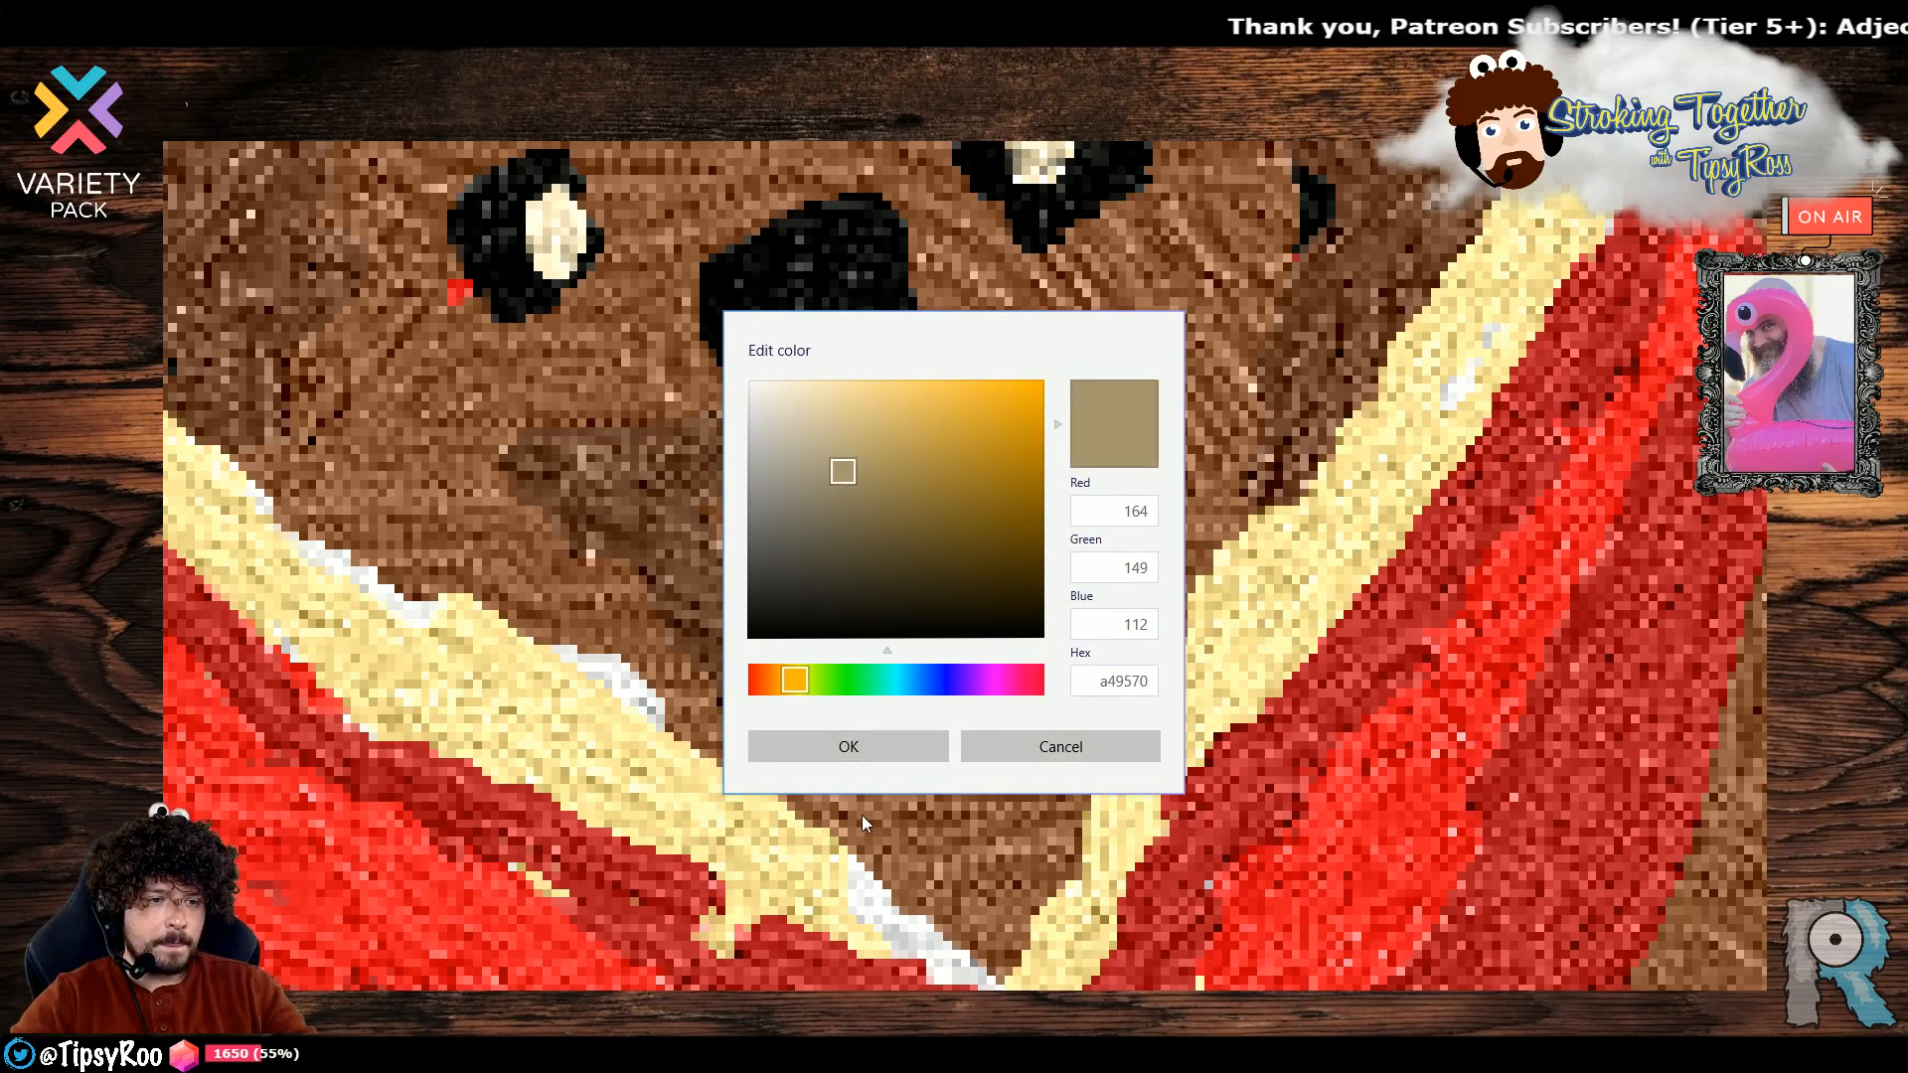
left_click(863, 748)
Try painting a long tan gap down the middle of the beaver's front teeth, and undo both strokes.
mouse_move(840, 633)
left_mouse_down()
mouse_move(833, 506)
mouse_move(862, 599)
mouse_move(846, 474)
mouse_move(867, 558)
left_mouse_up()
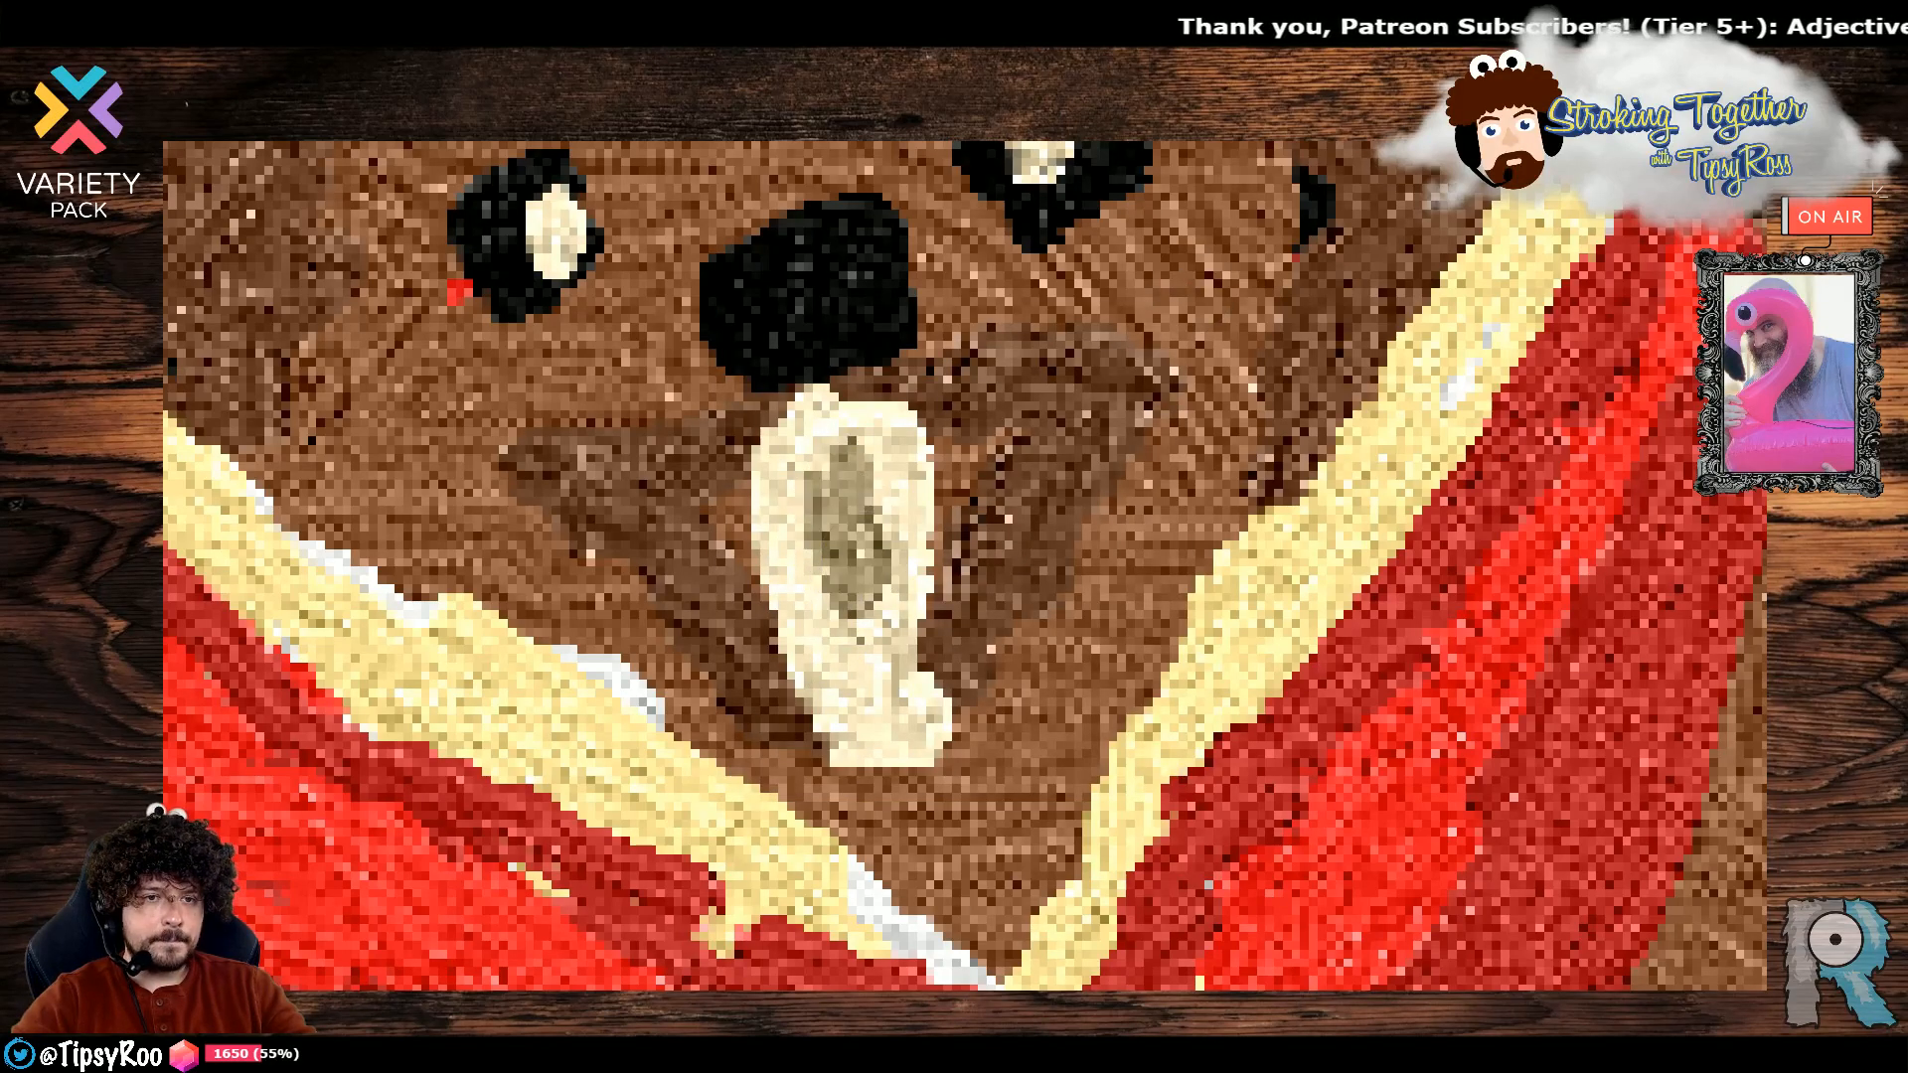
scroll(912, 599, "up", 3)
scroll(913, 598, "down", 10)
scroll(887, 531, "down", 2)
scroll(887, 530, "up", 10)
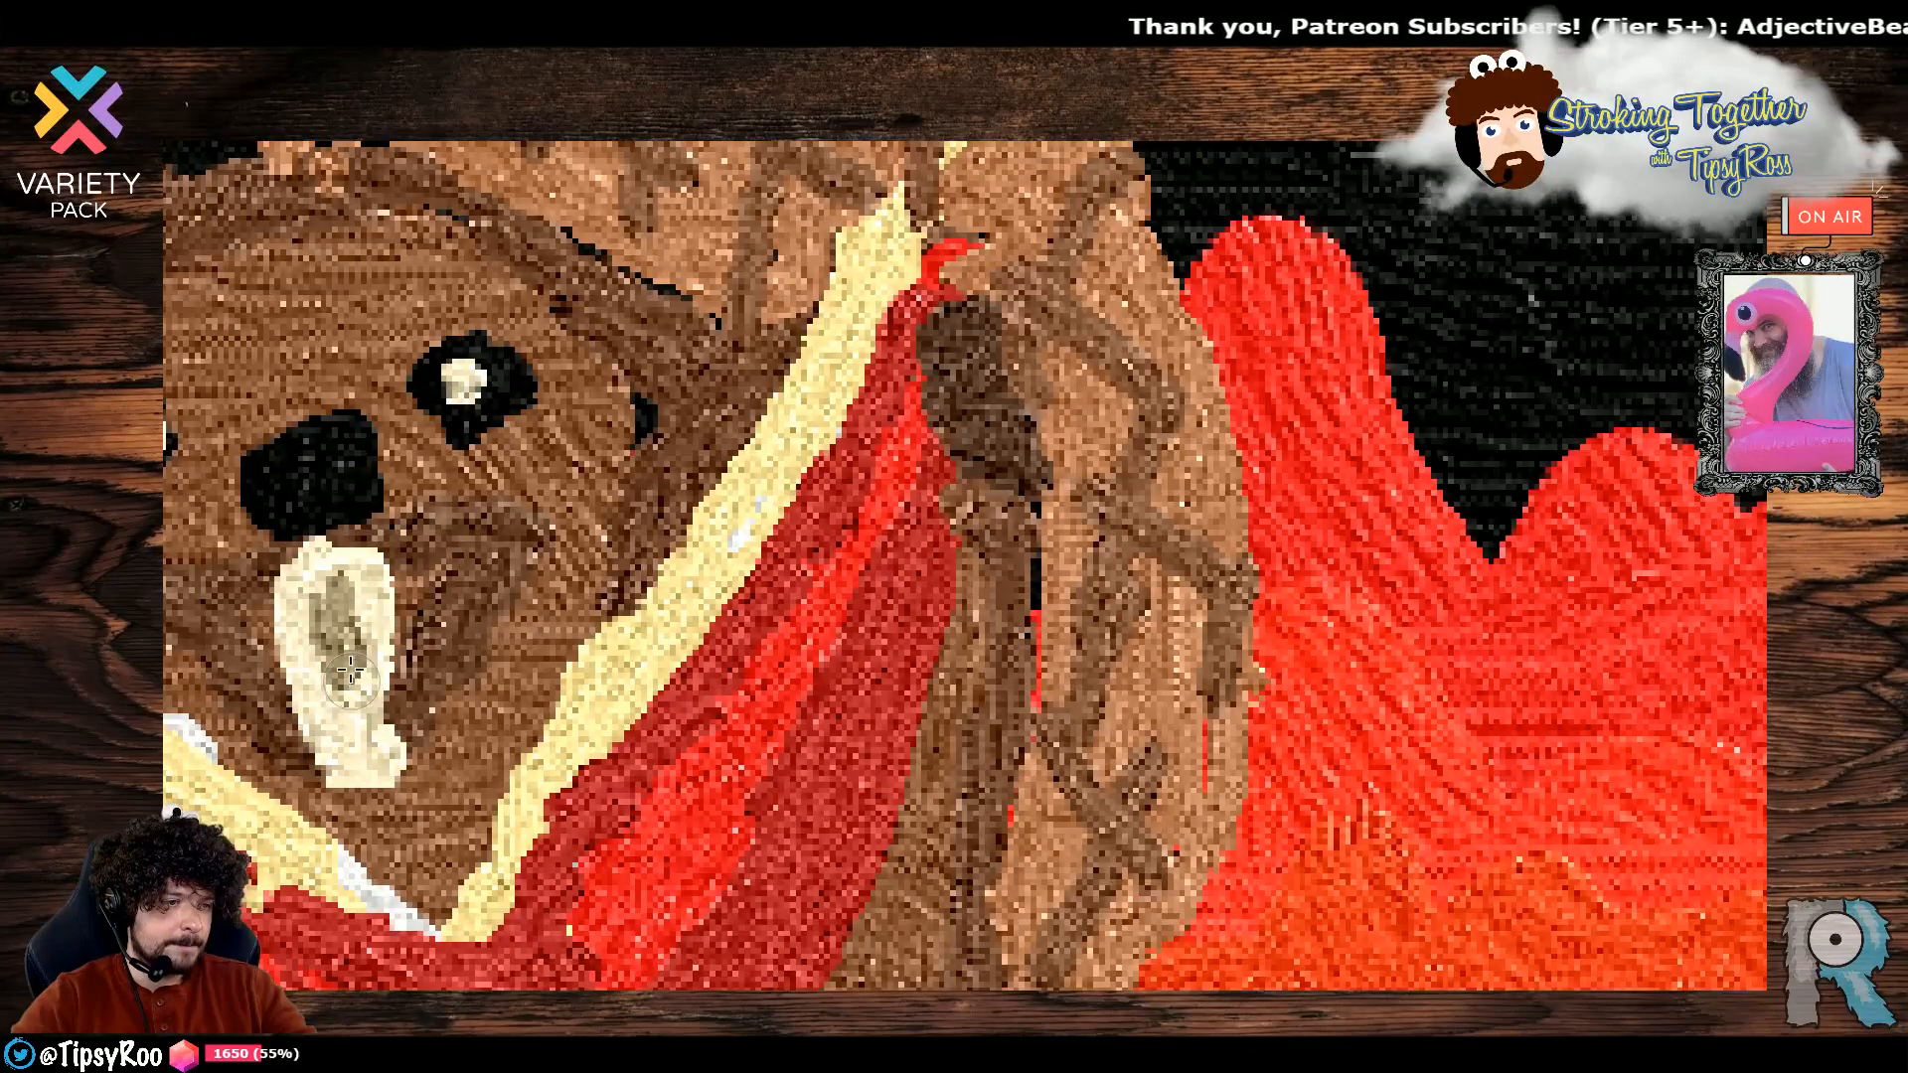
left_click_drag(349, 671, 366, 726)
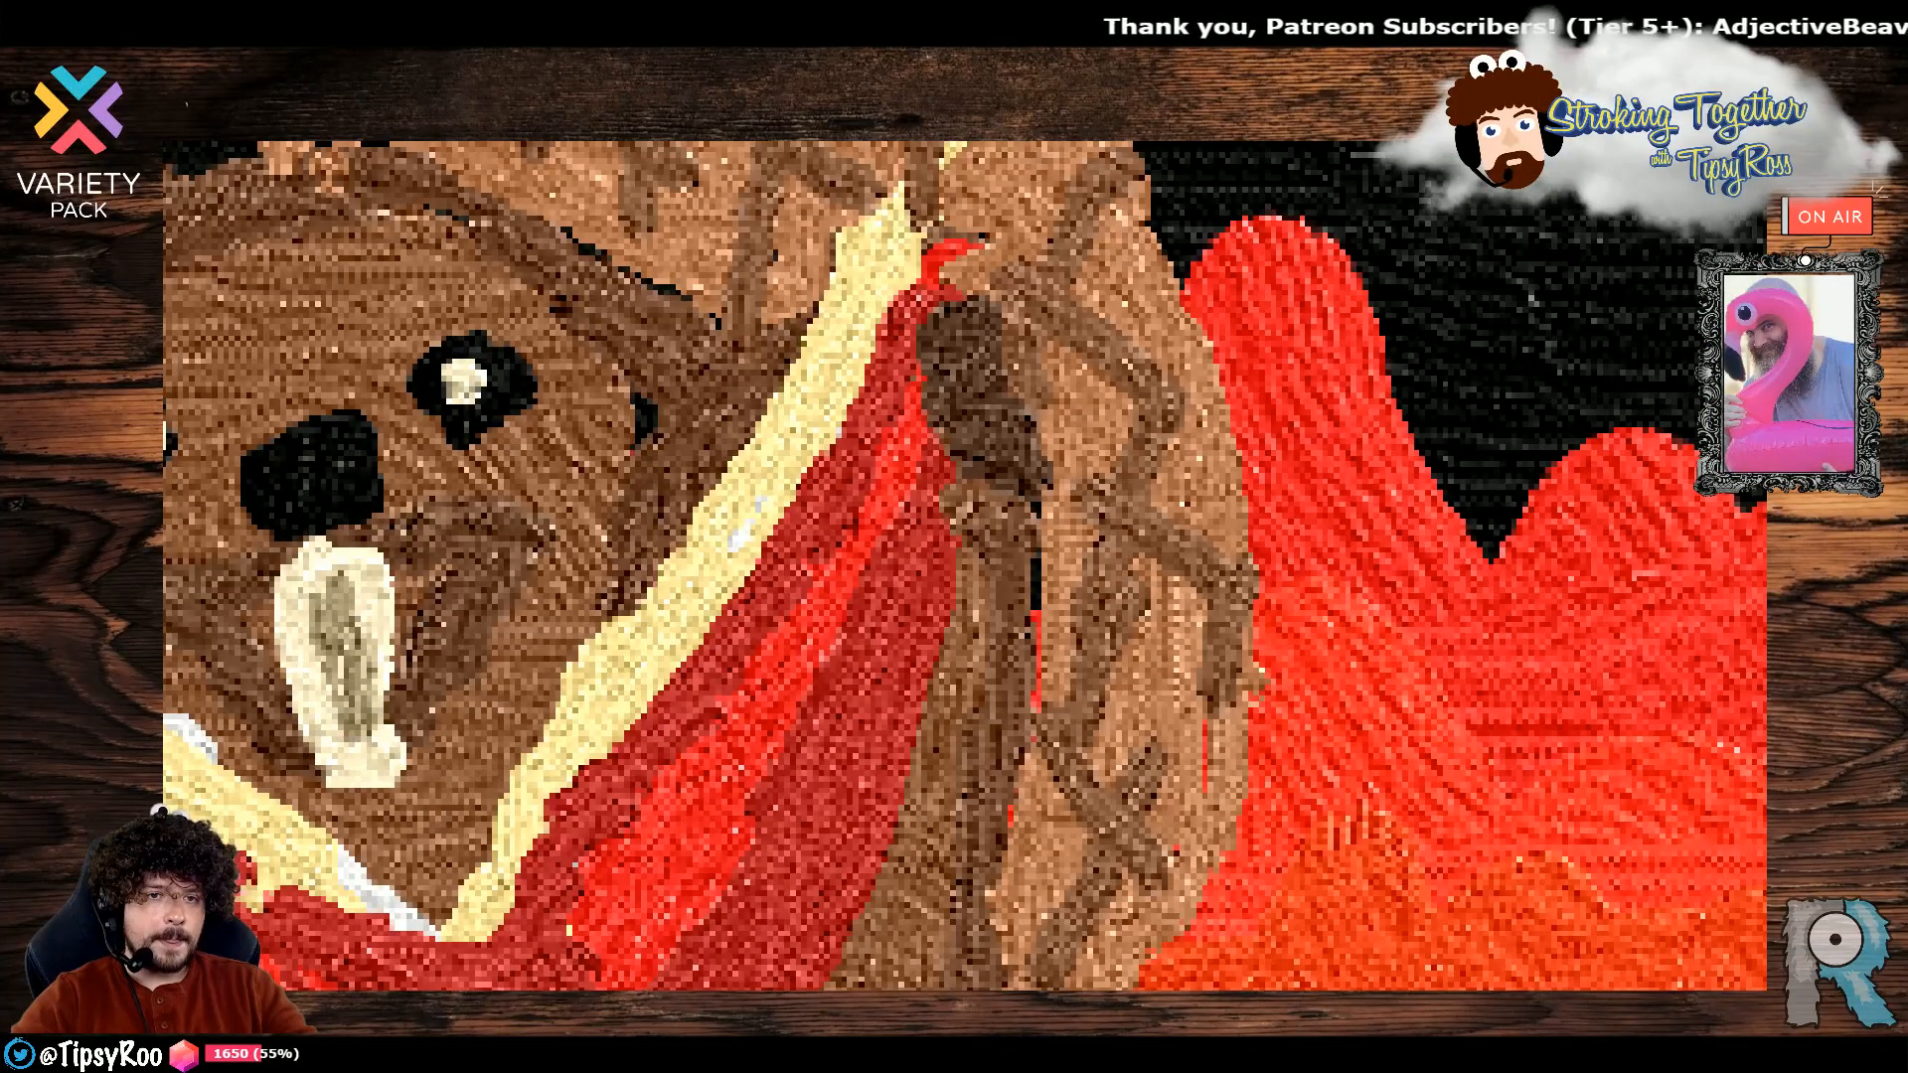
key("ctrl+z")
key("ctrl+z")
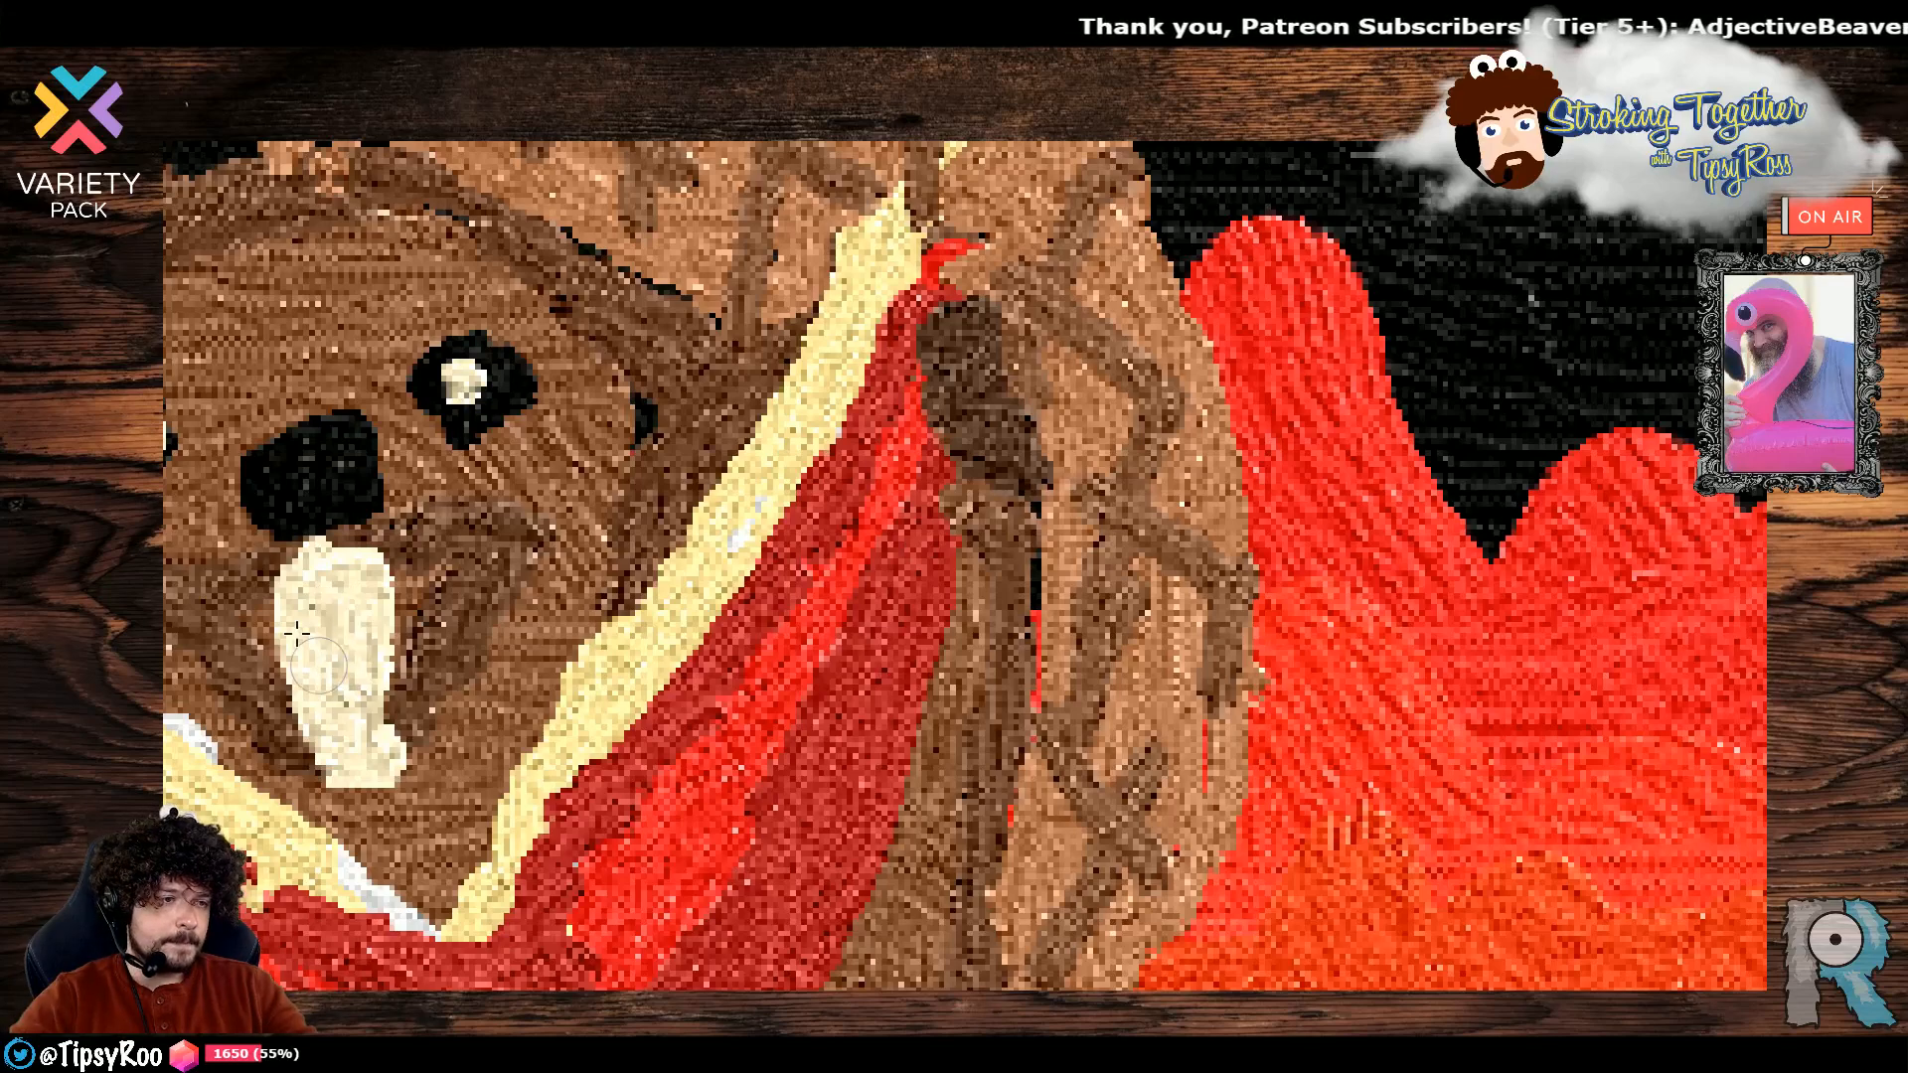
Paint a short, narrow gap in tan a49570 down the middle of the beaver's front teeth.
left_click_drag(328, 615, 373, 735)
left_click_drag(321, 625, 328, 646)
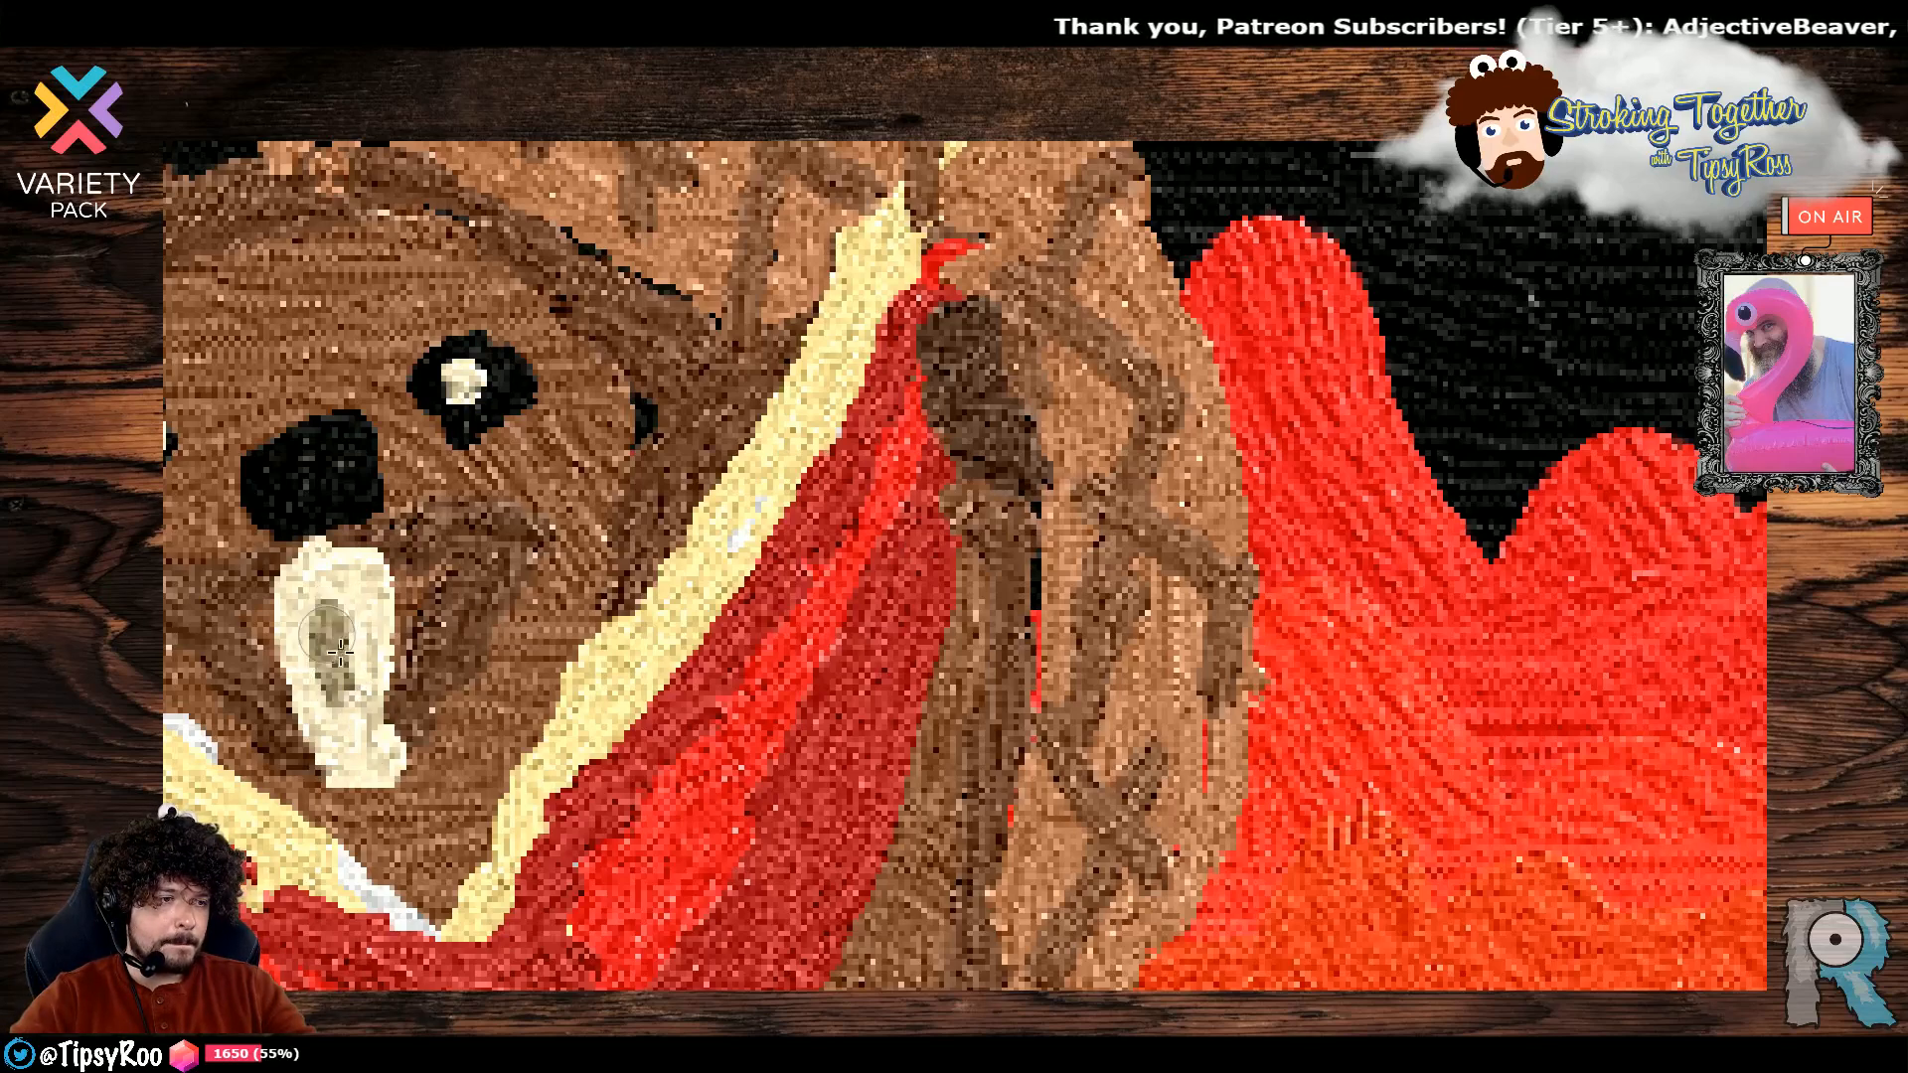
scroll(565, 302, "down", 10)
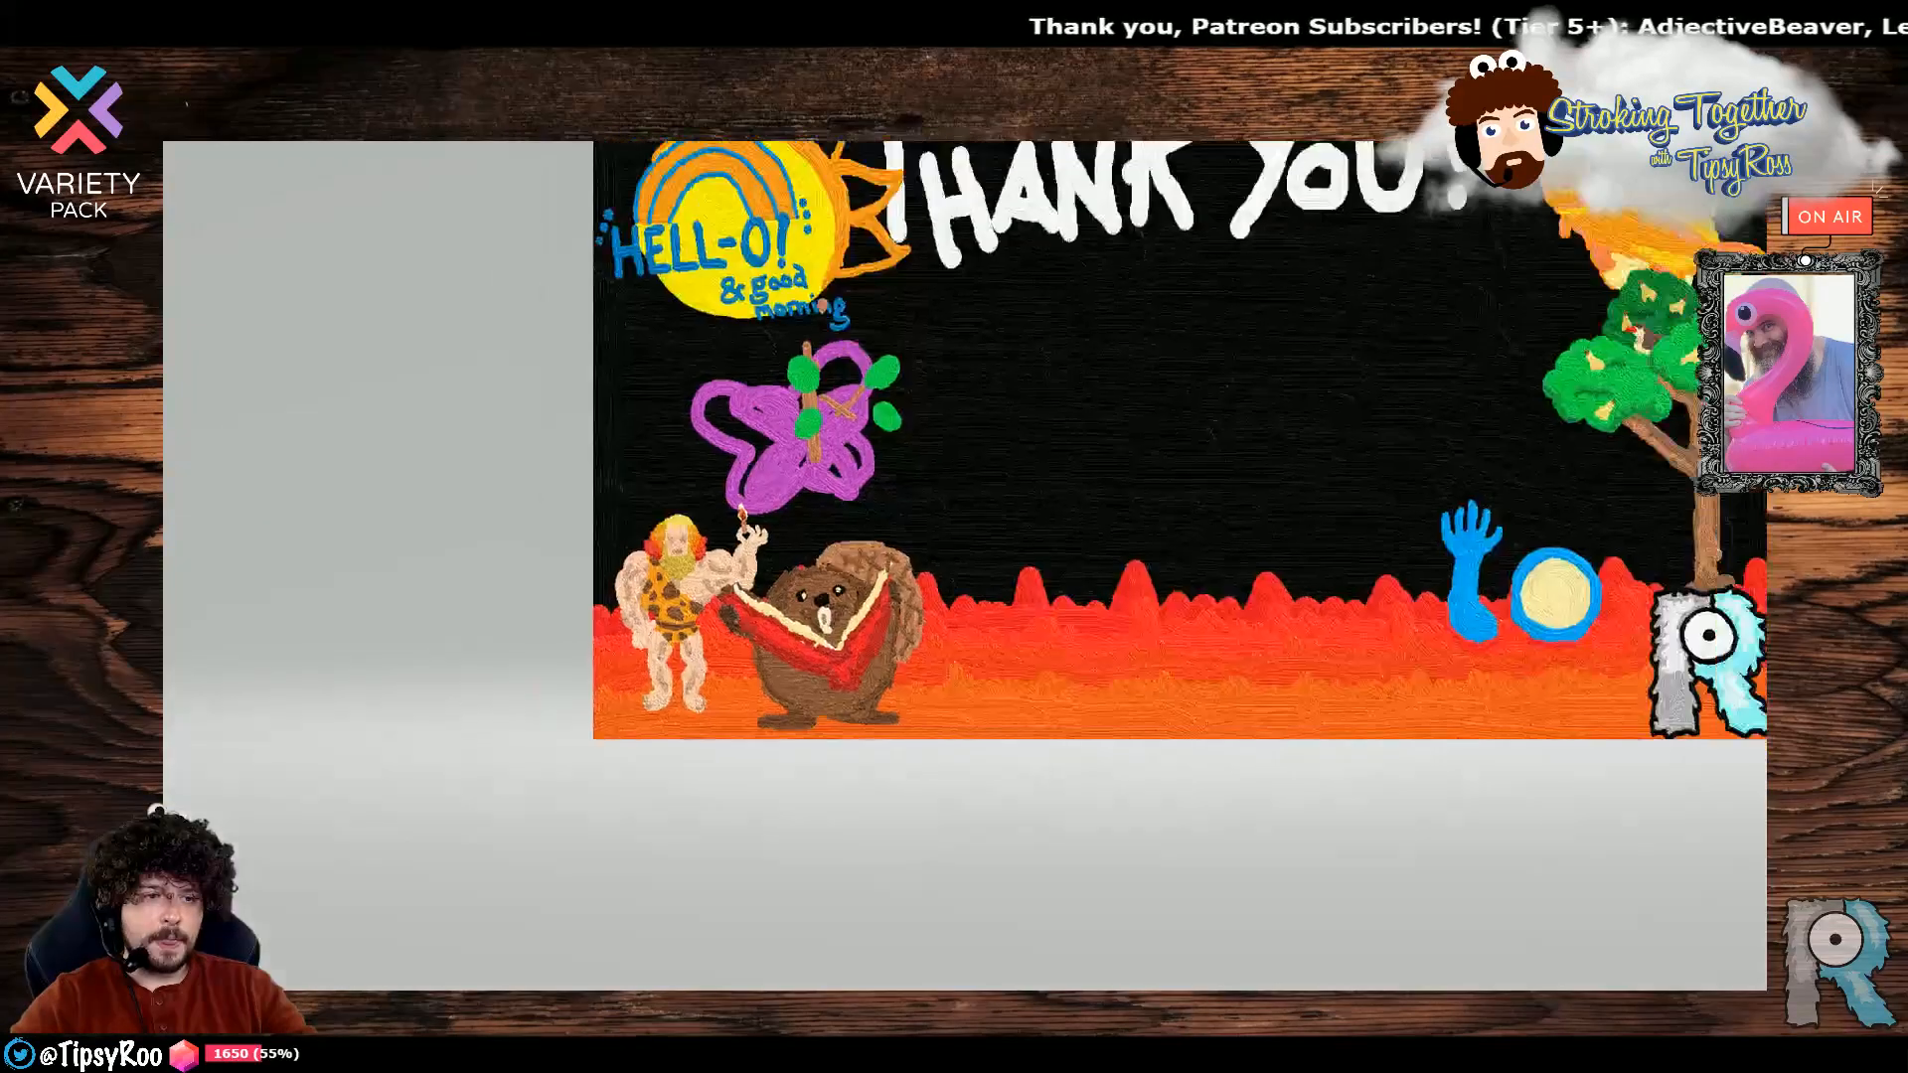
scroll(569, 298, "up", 3)
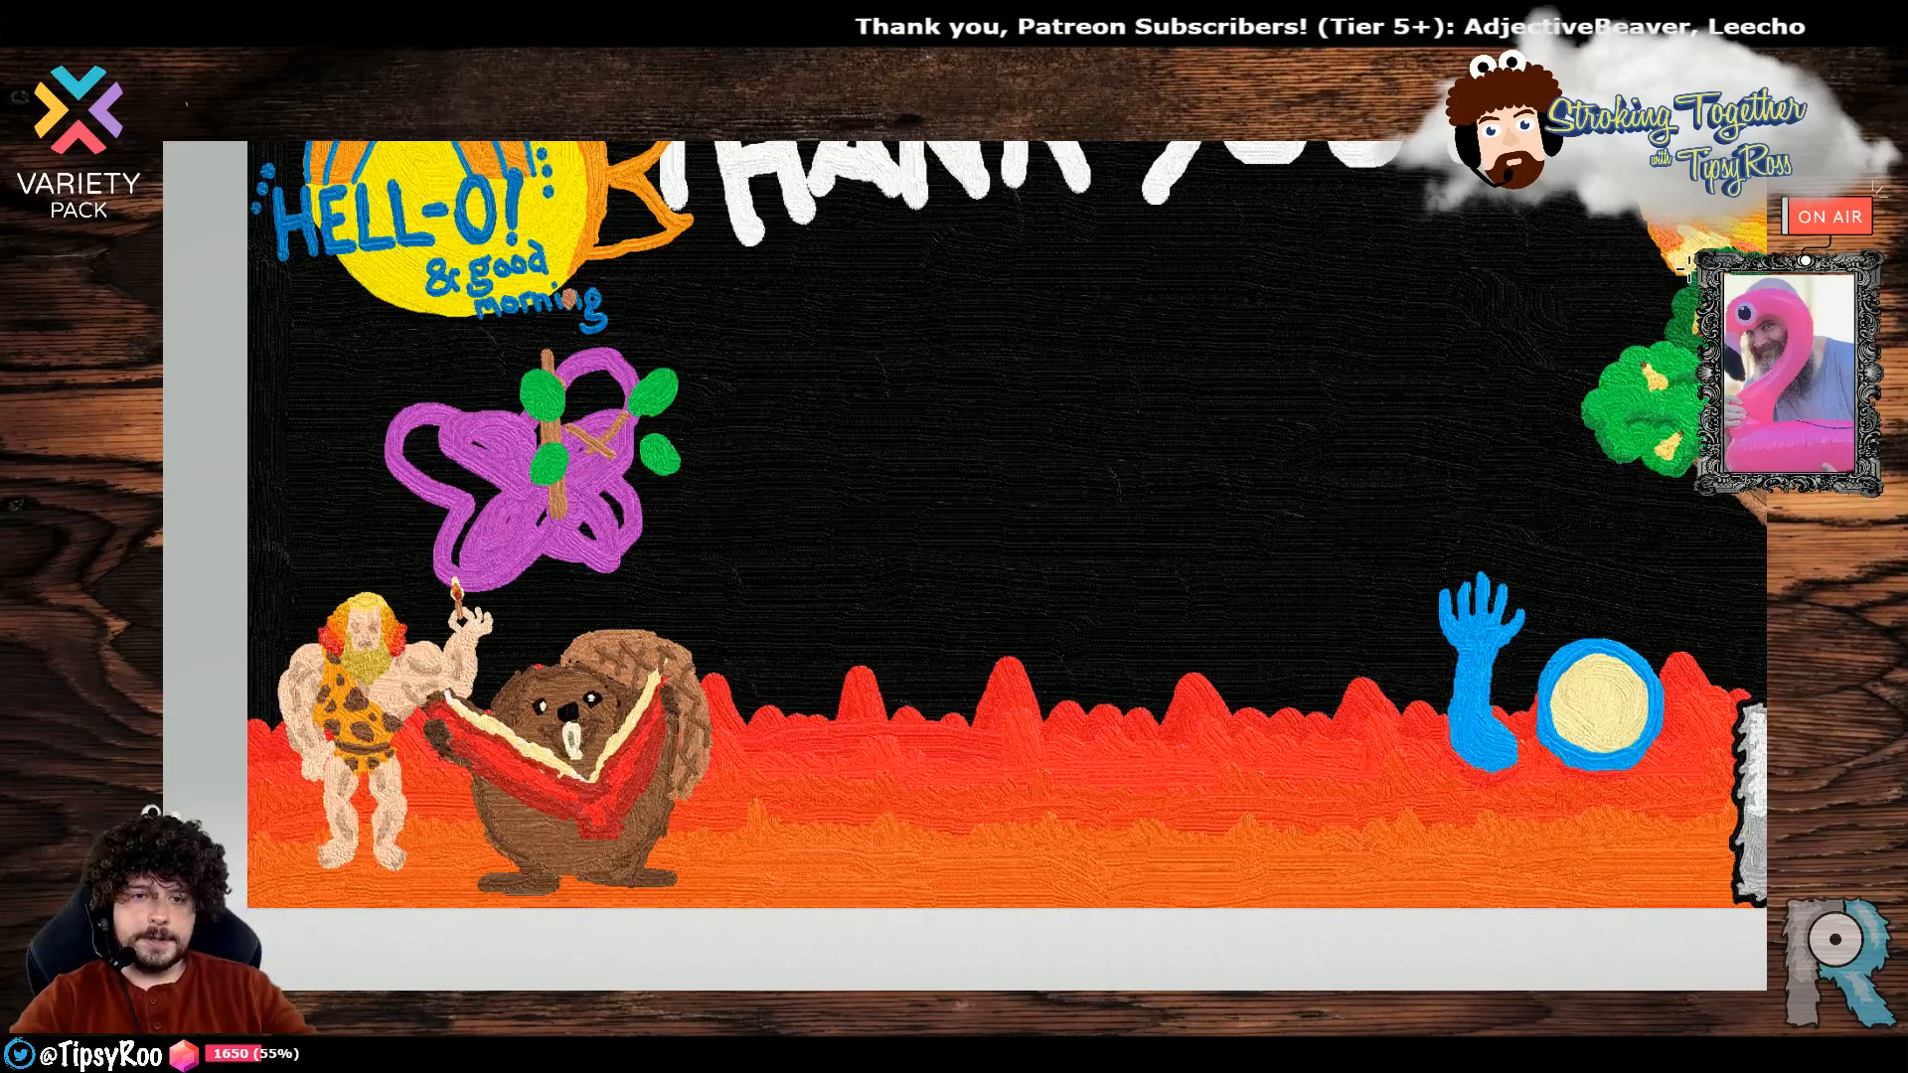
Mix the dusty pink d189a0 and paint the inside of the beaver's mouth on both sides of the front teeth.
left_click(1742, 471)
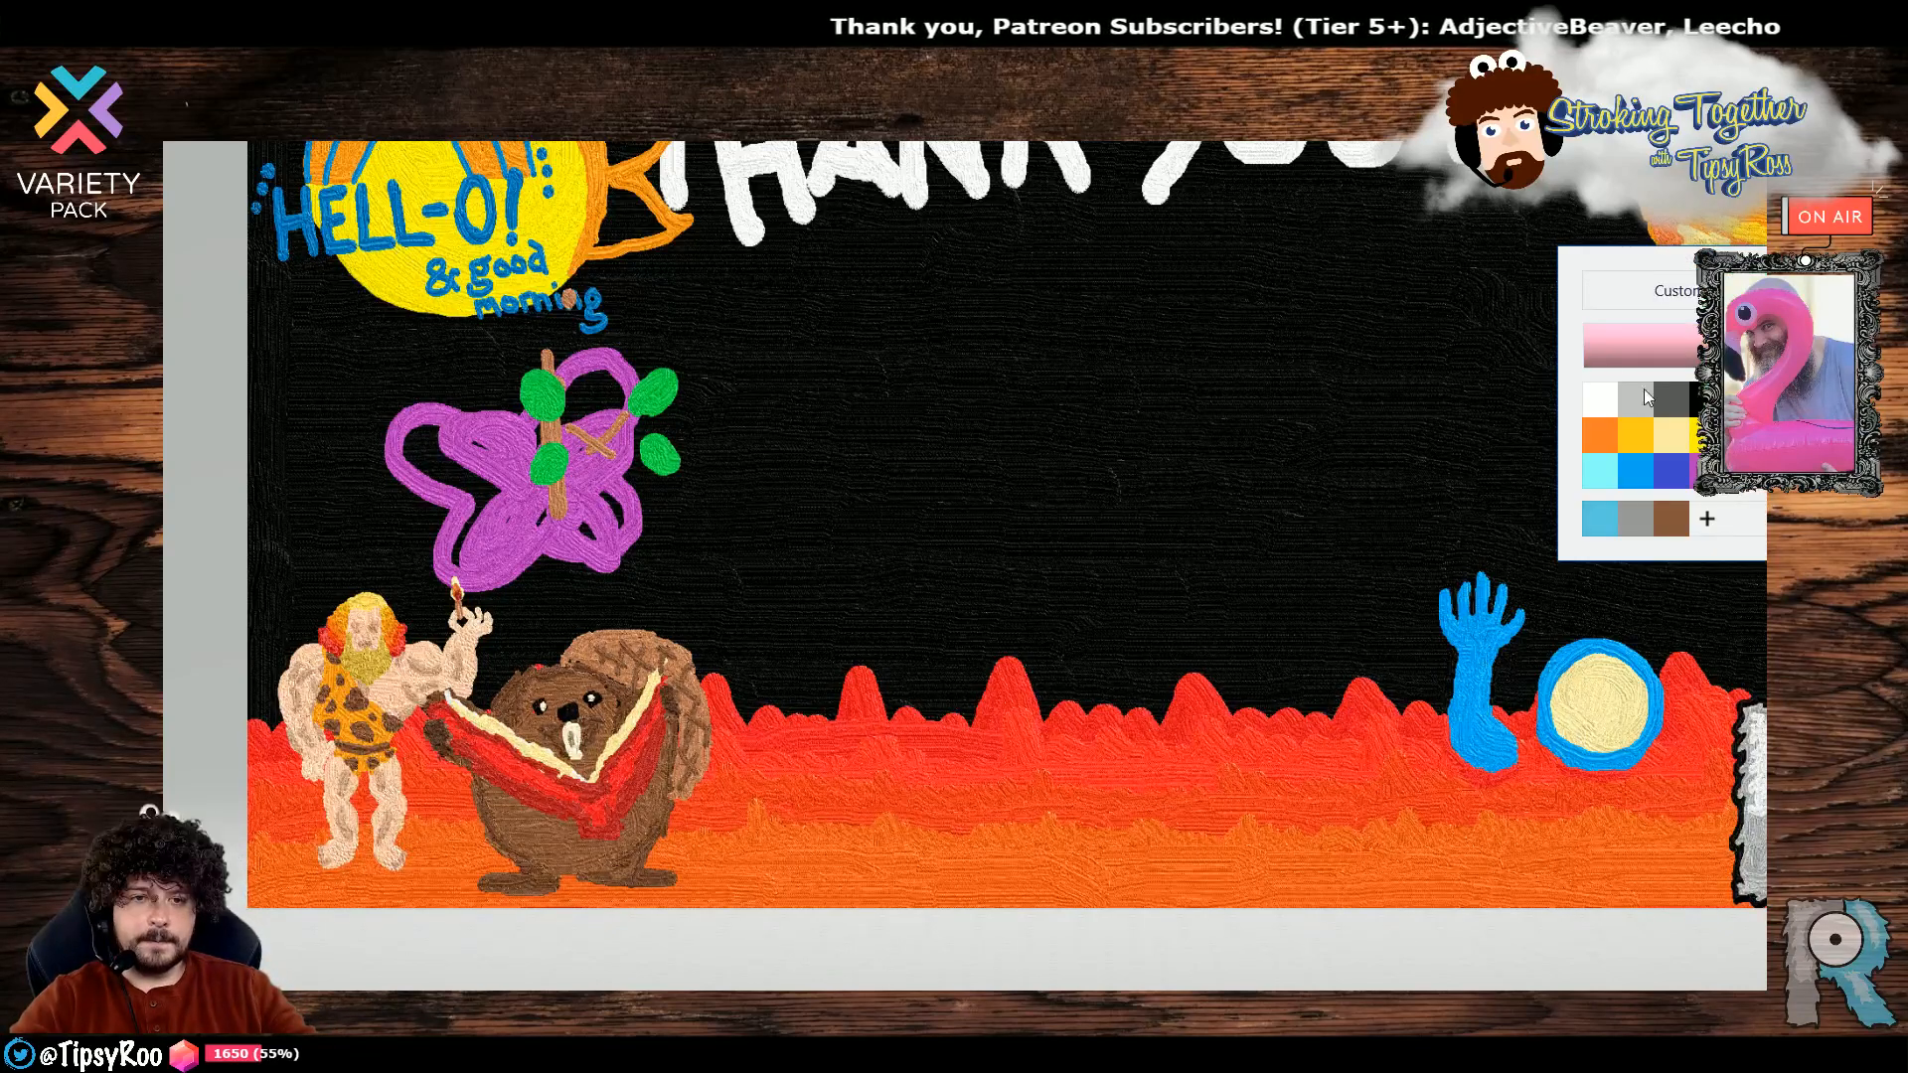
left_click(1680, 358)
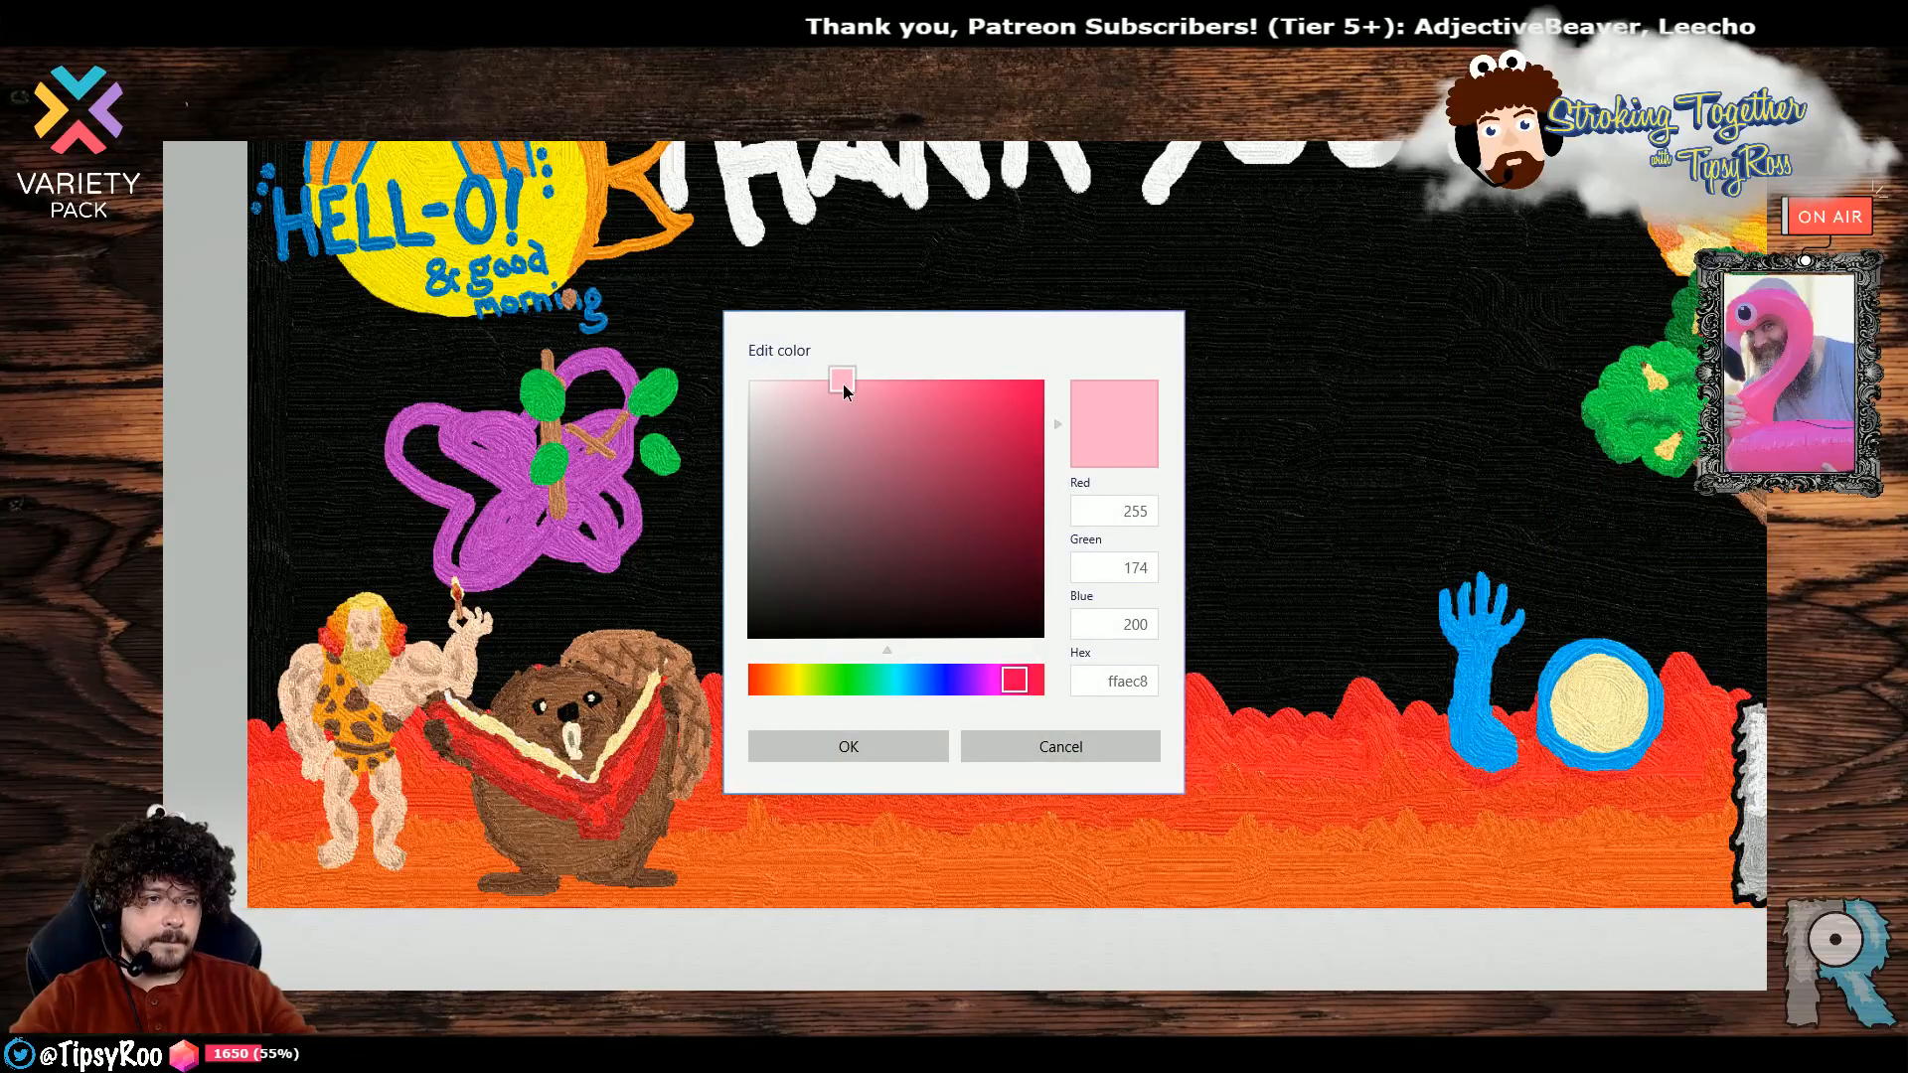
left_click_drag(842, 384, 851, 426)
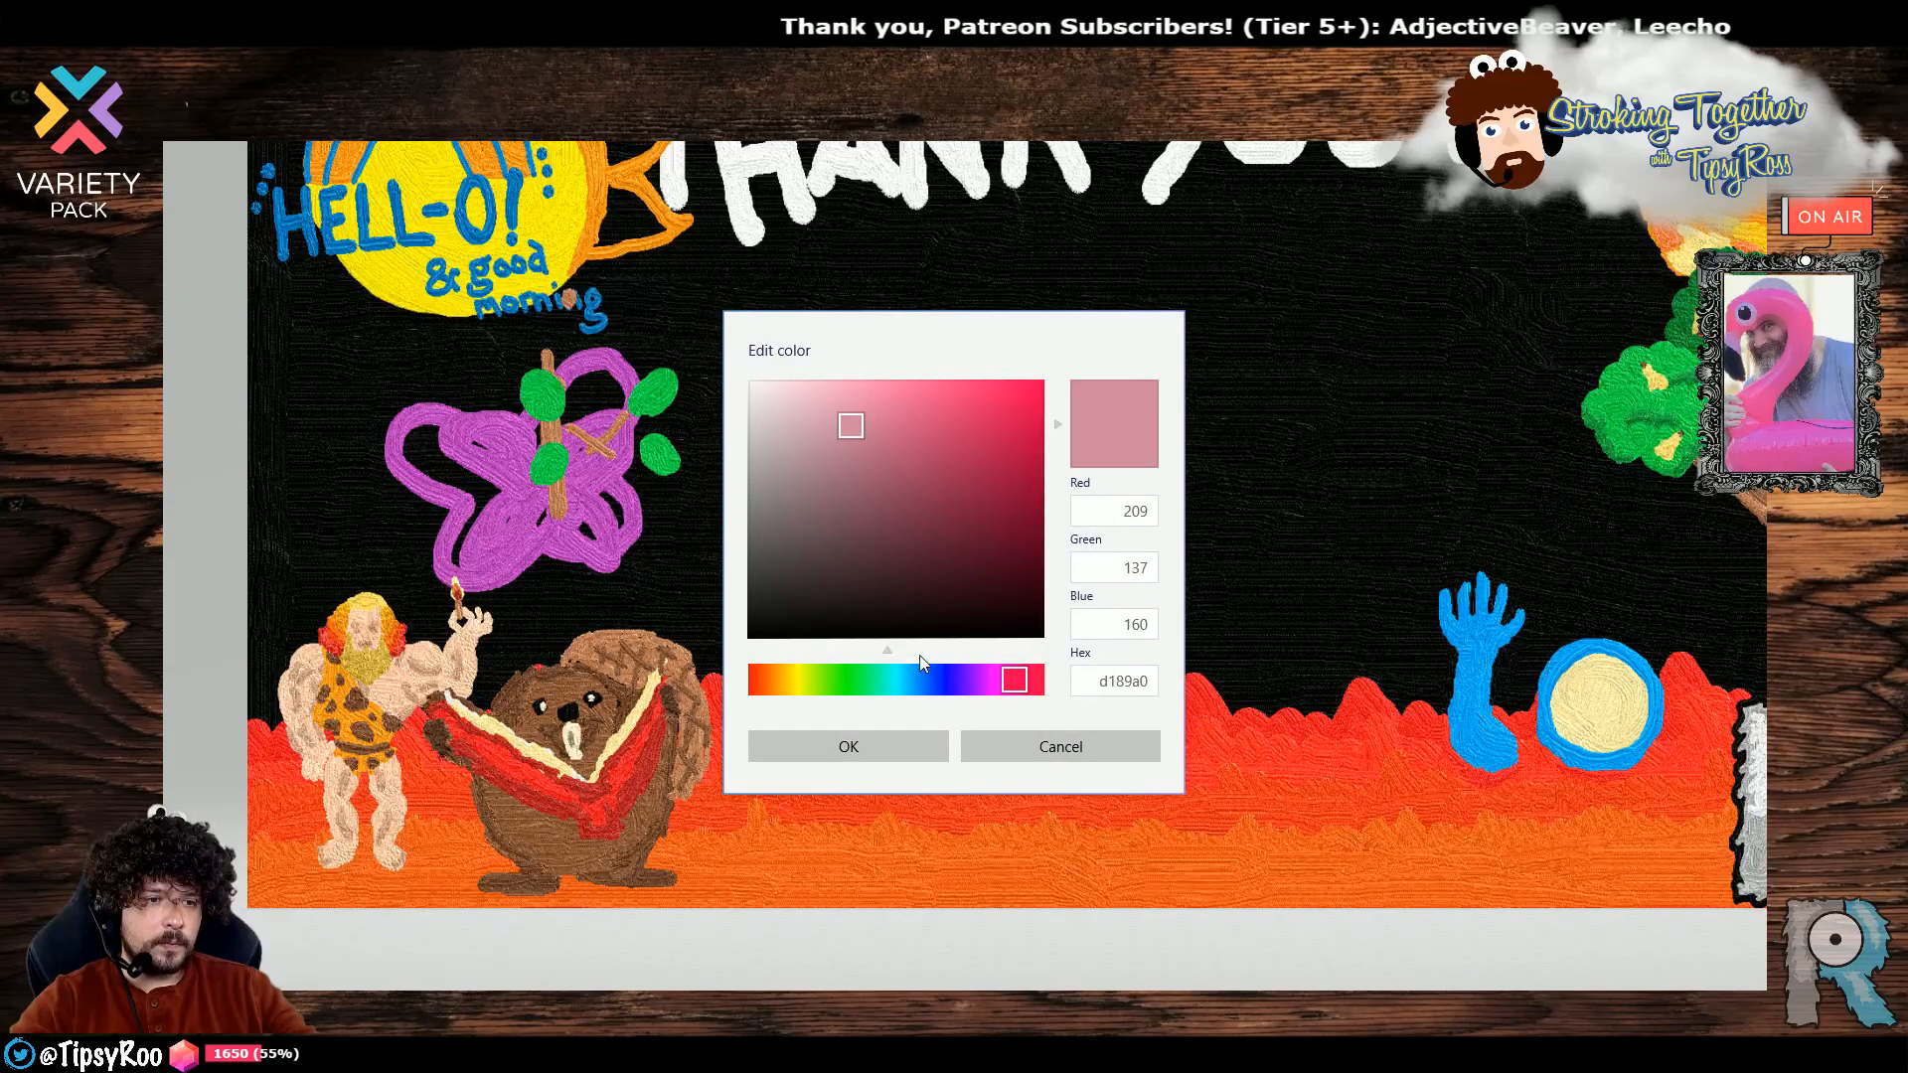
left_click(877, 748)
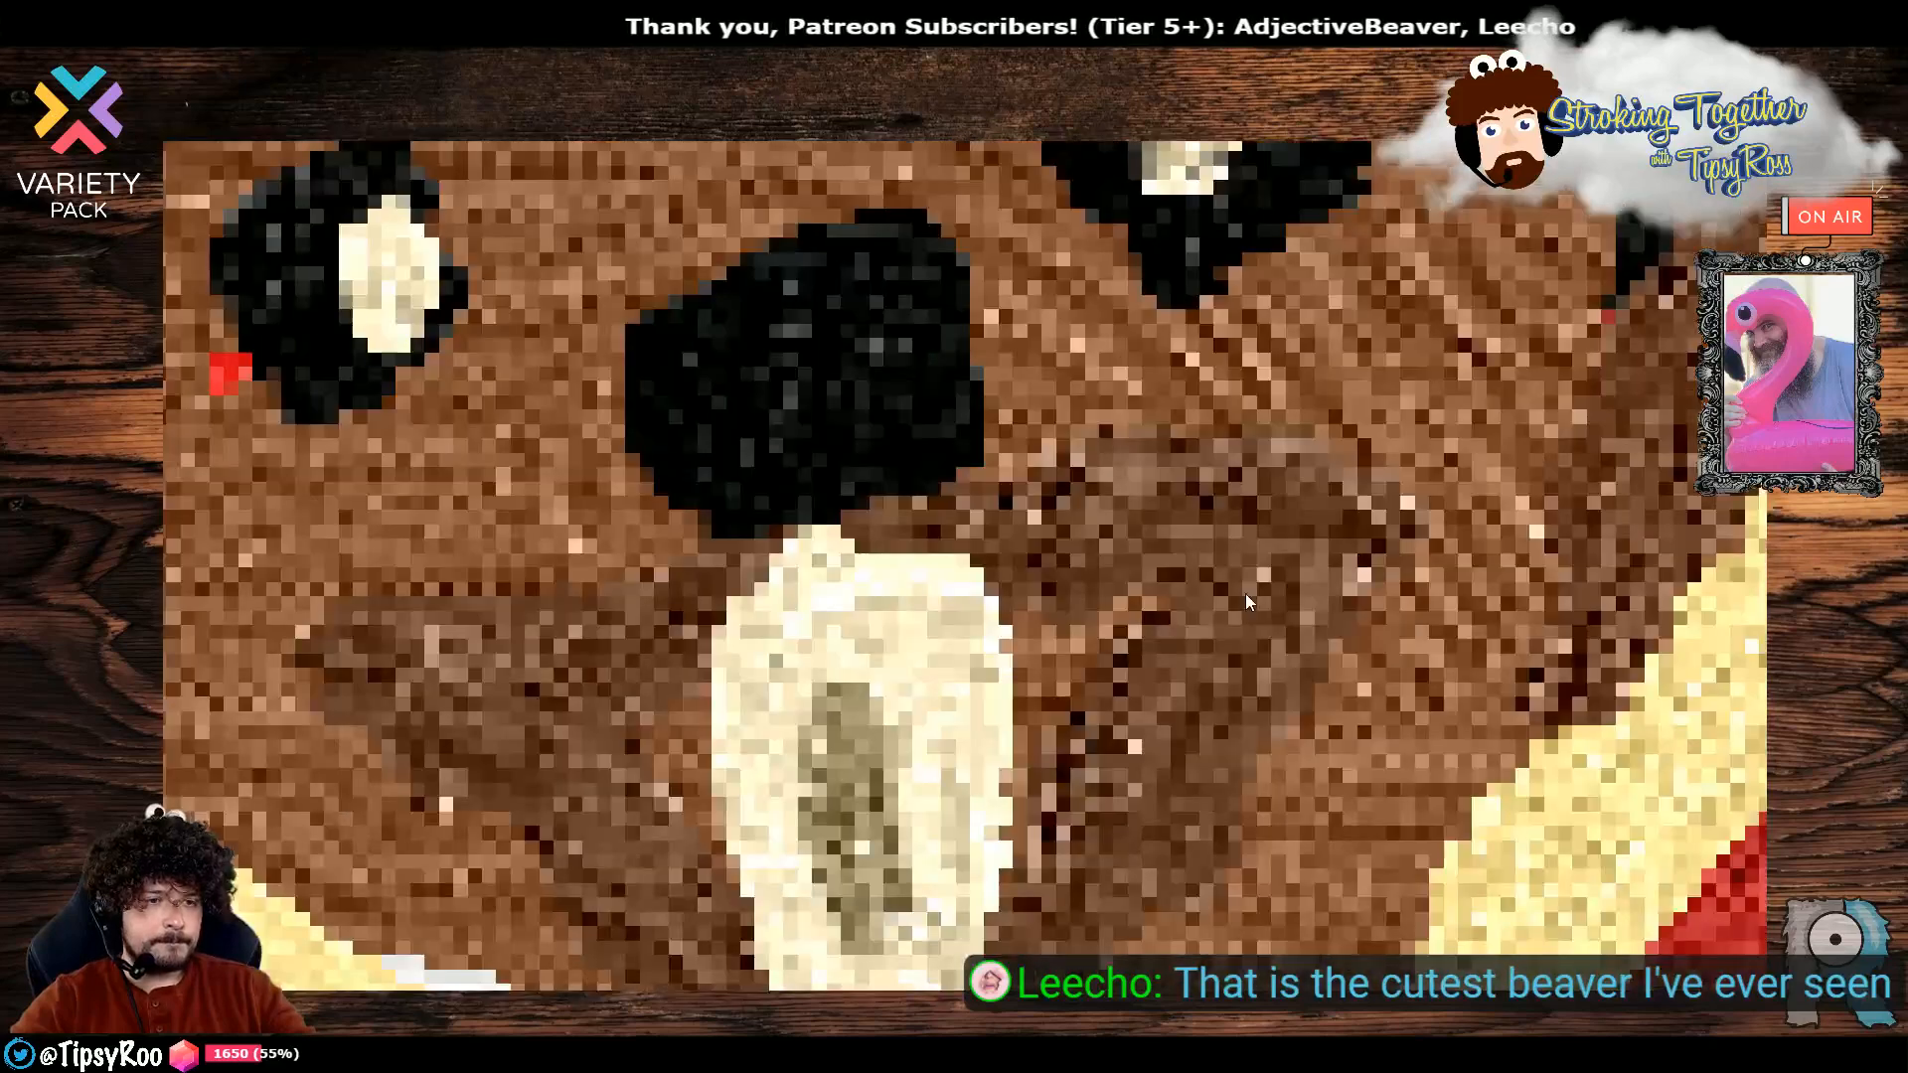
mouse_move(1063, 676)
left_mouse_down()
mouse_move(1113, 638)
mouse_move(1063, 756)
mouse_move(1143, 676)
mouse_move(1168, 608)
mouse_move(1058, 755)
mouse_move(1024, 845)
left_mouse_up()
mouse_move(501, 671)
left_mouse_down()
mouse_move(685, 726)
mouse_move(656, 789)
mouse_move(675, 810)
mouse_move(700, 740)
left_mouse_up()
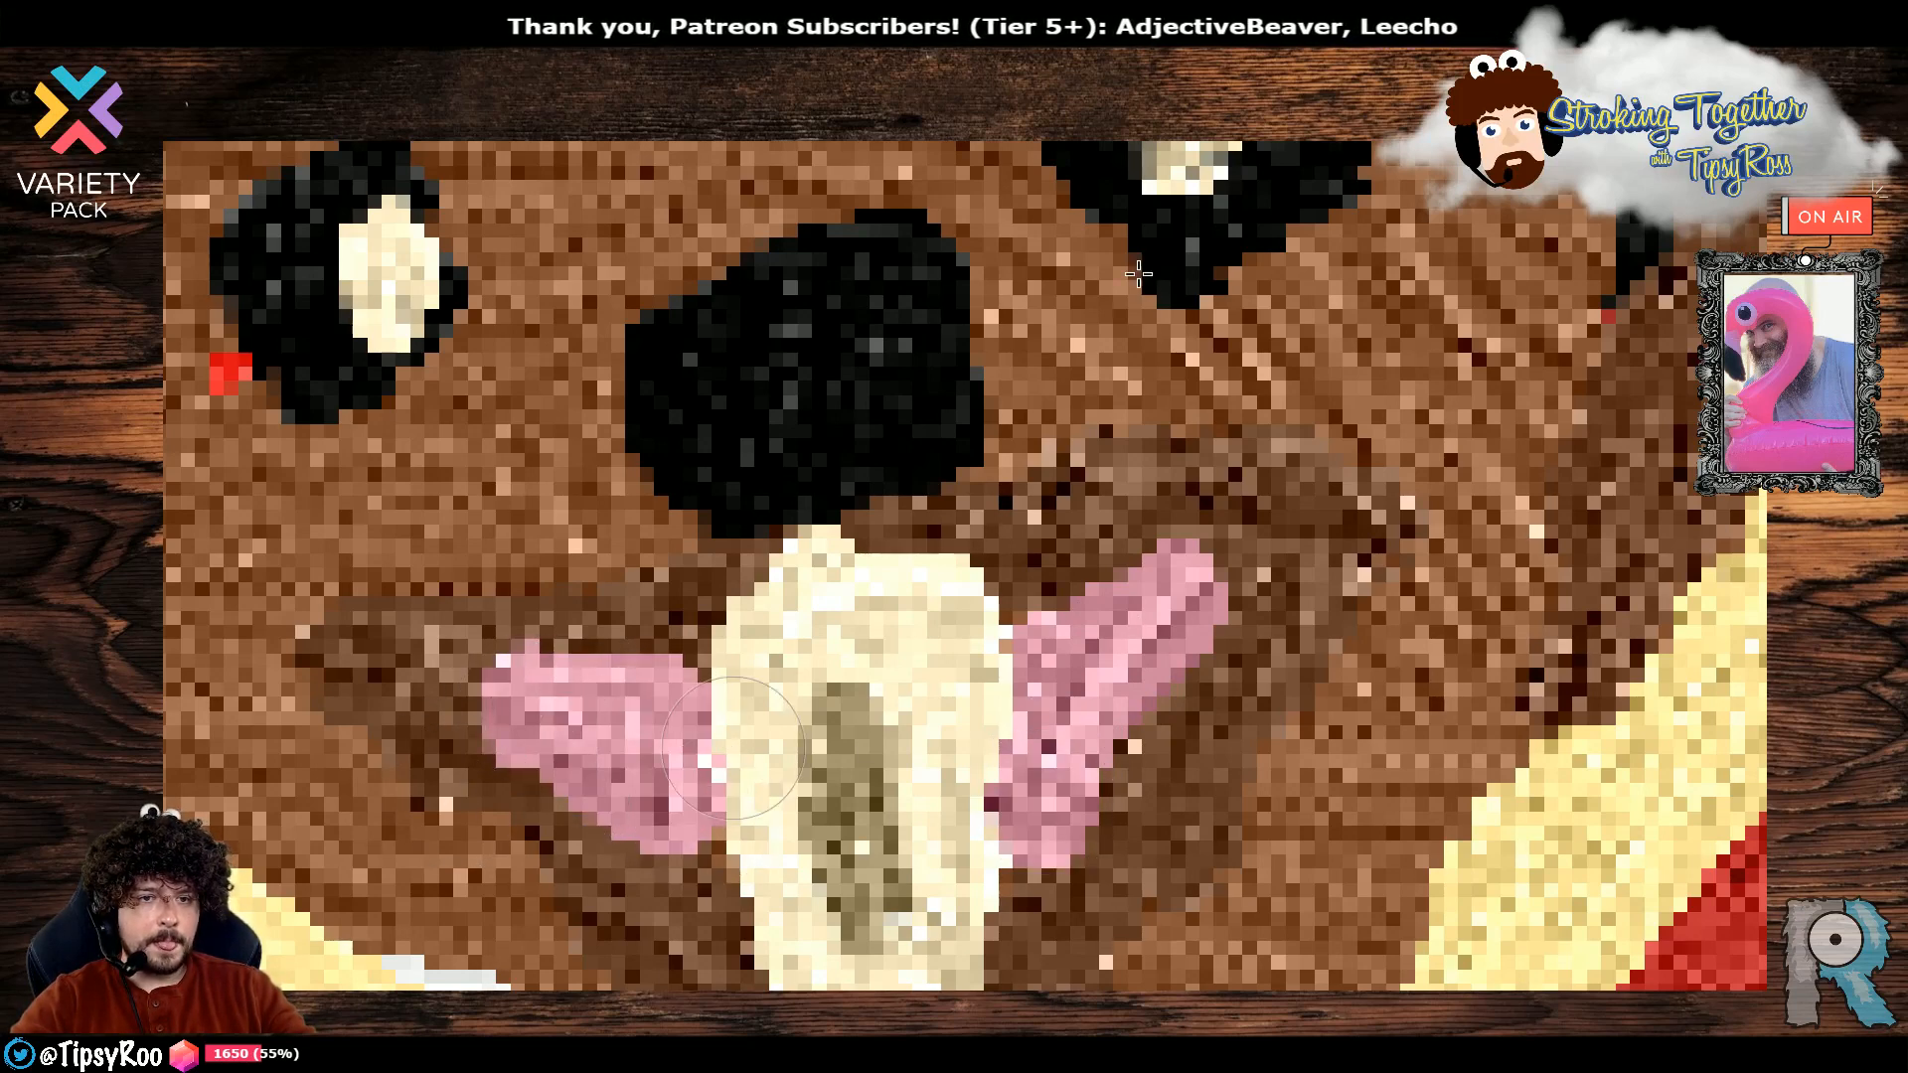